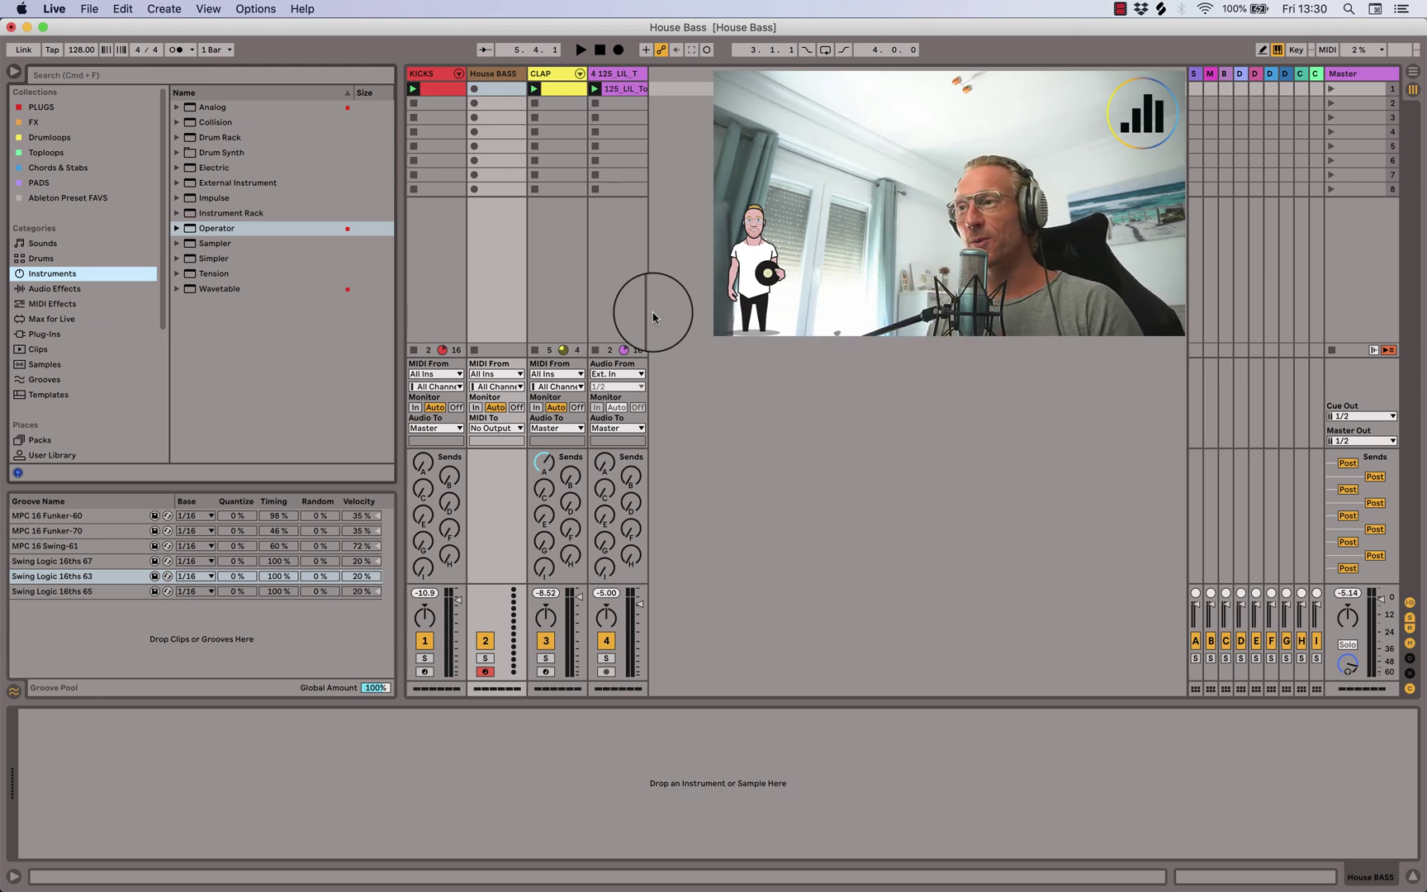
Load Operator onto the House Bass track and start playback
drag(198, 229, 490, 124)
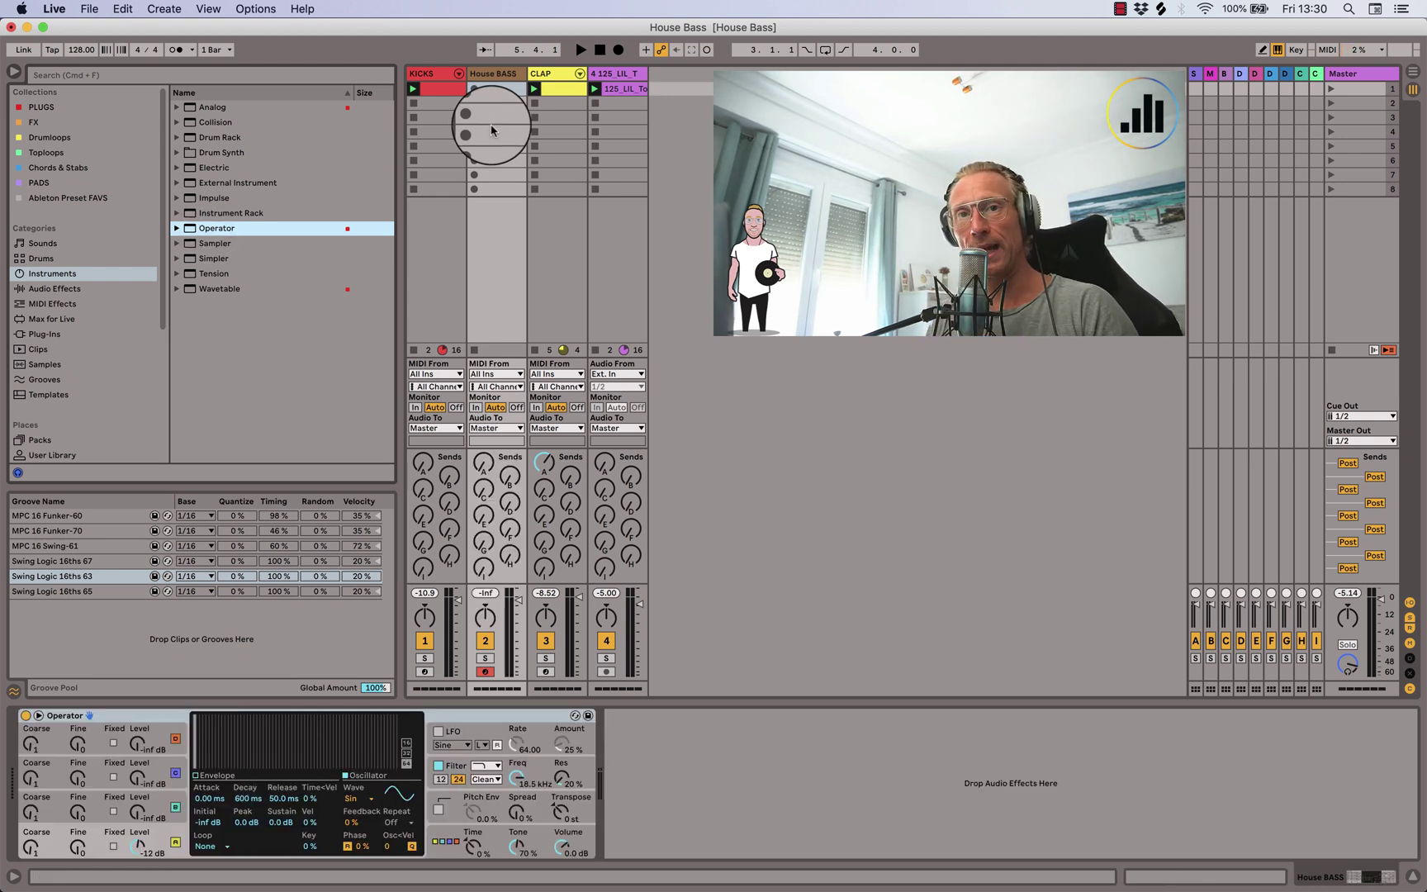
key(space)
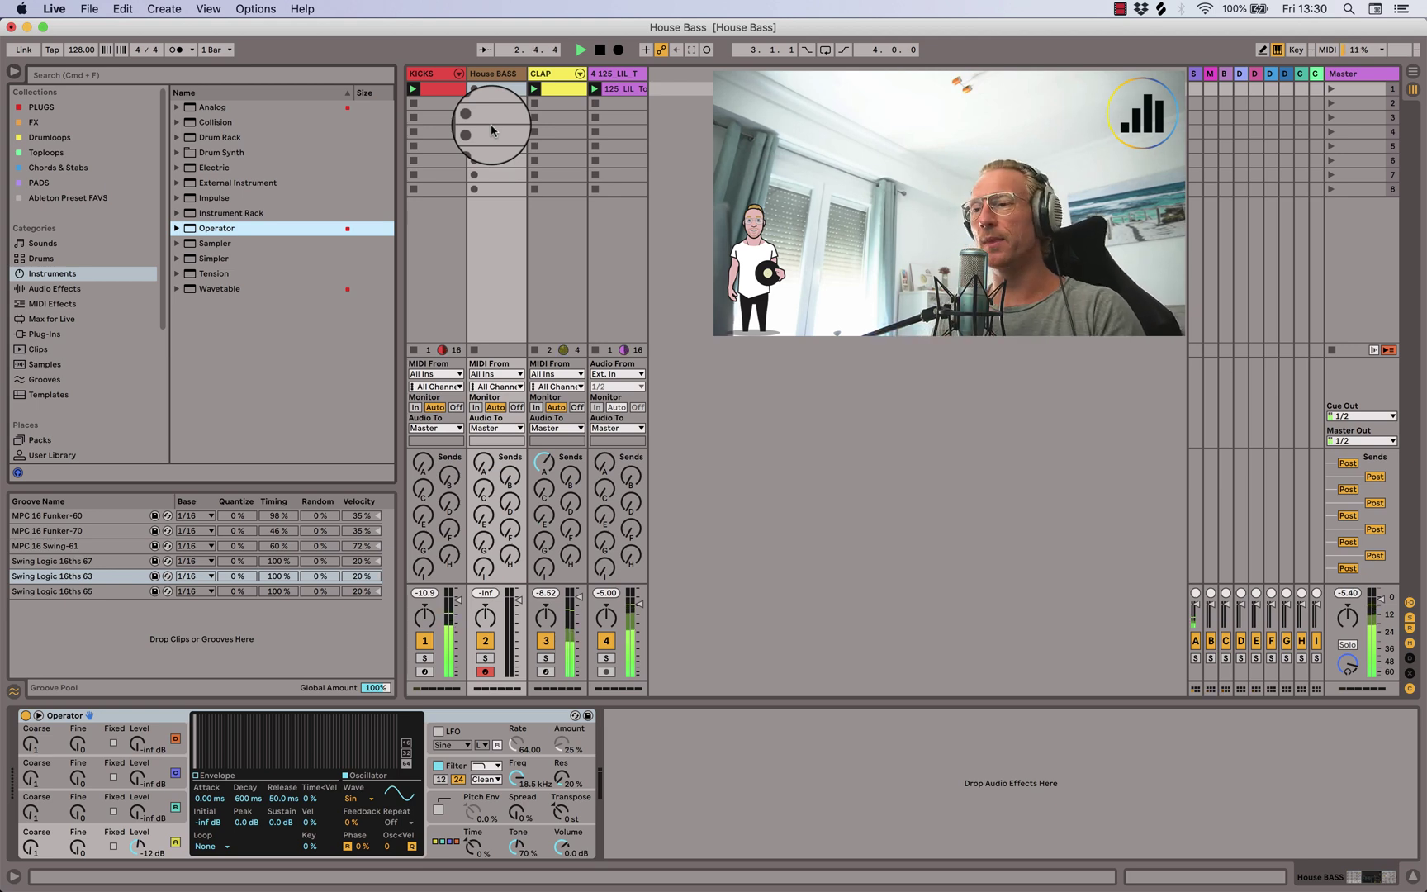
Audition the 125_LIL_Toploop Chicago clip solo, unsolo it, stop playback and return to House Bass's Operator
click(630, 90)
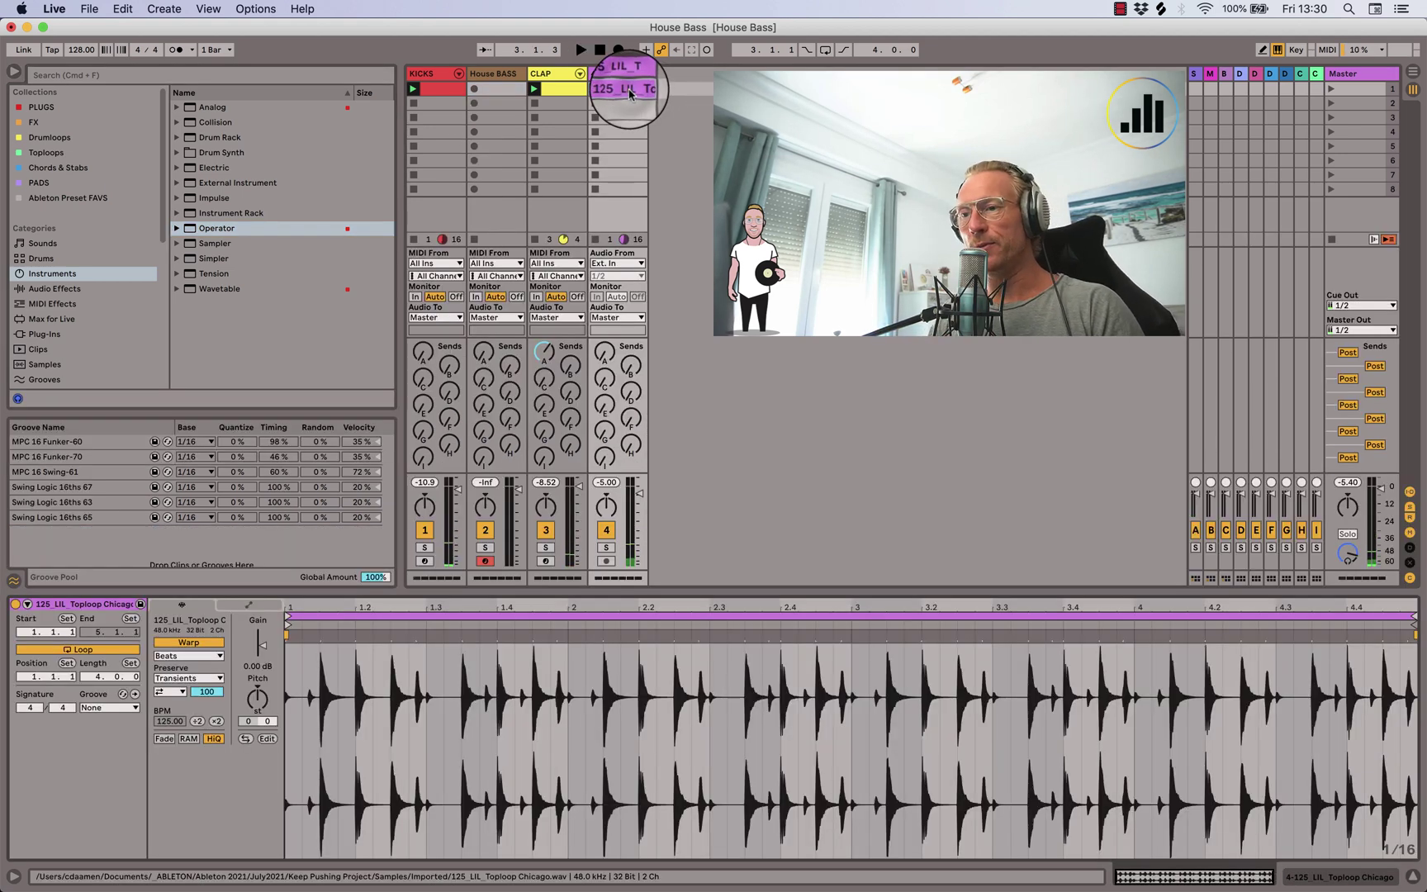
click(606, 548)
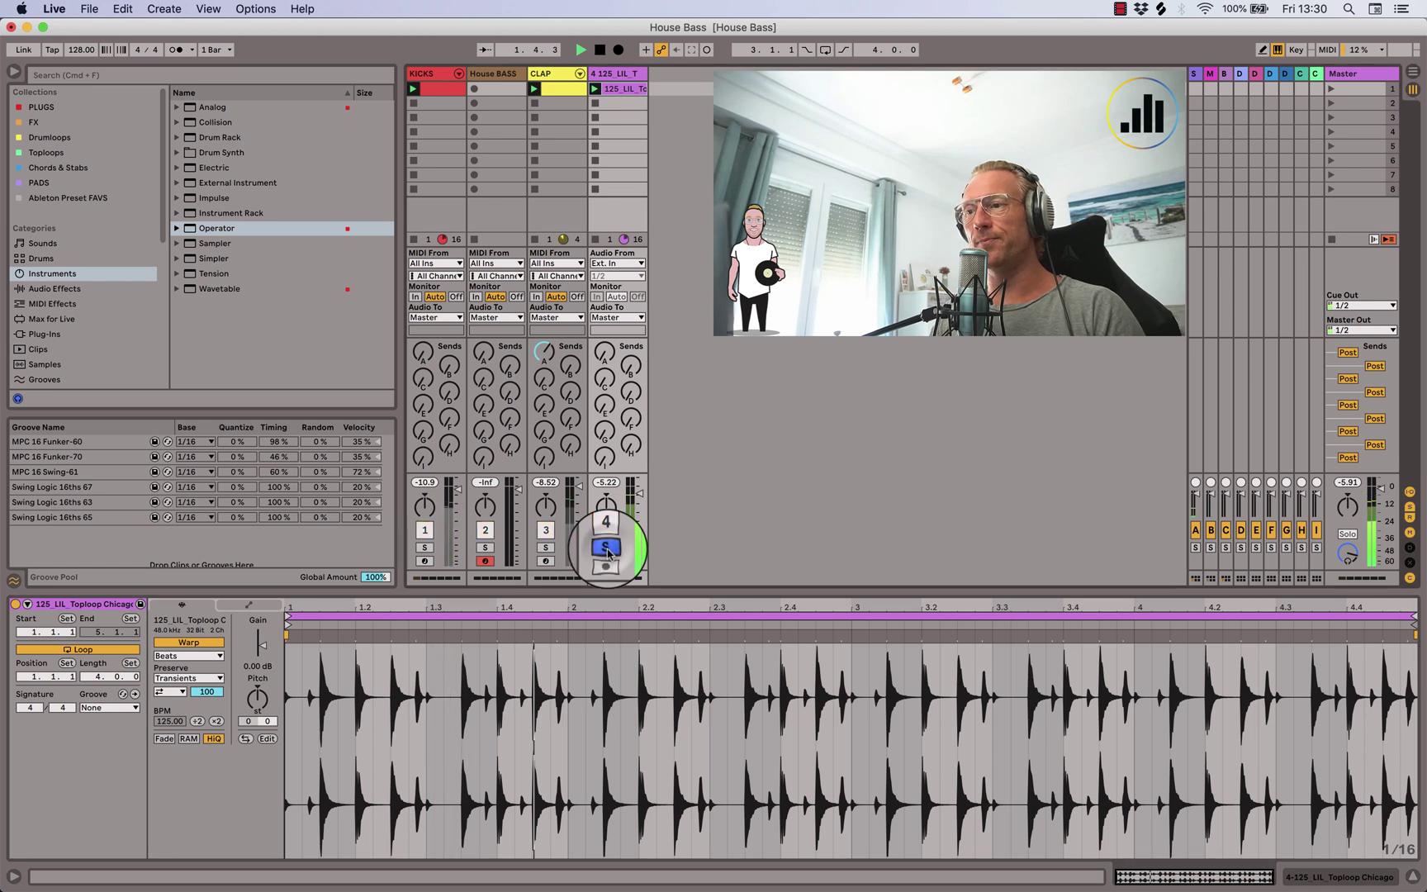
click(606, 548)
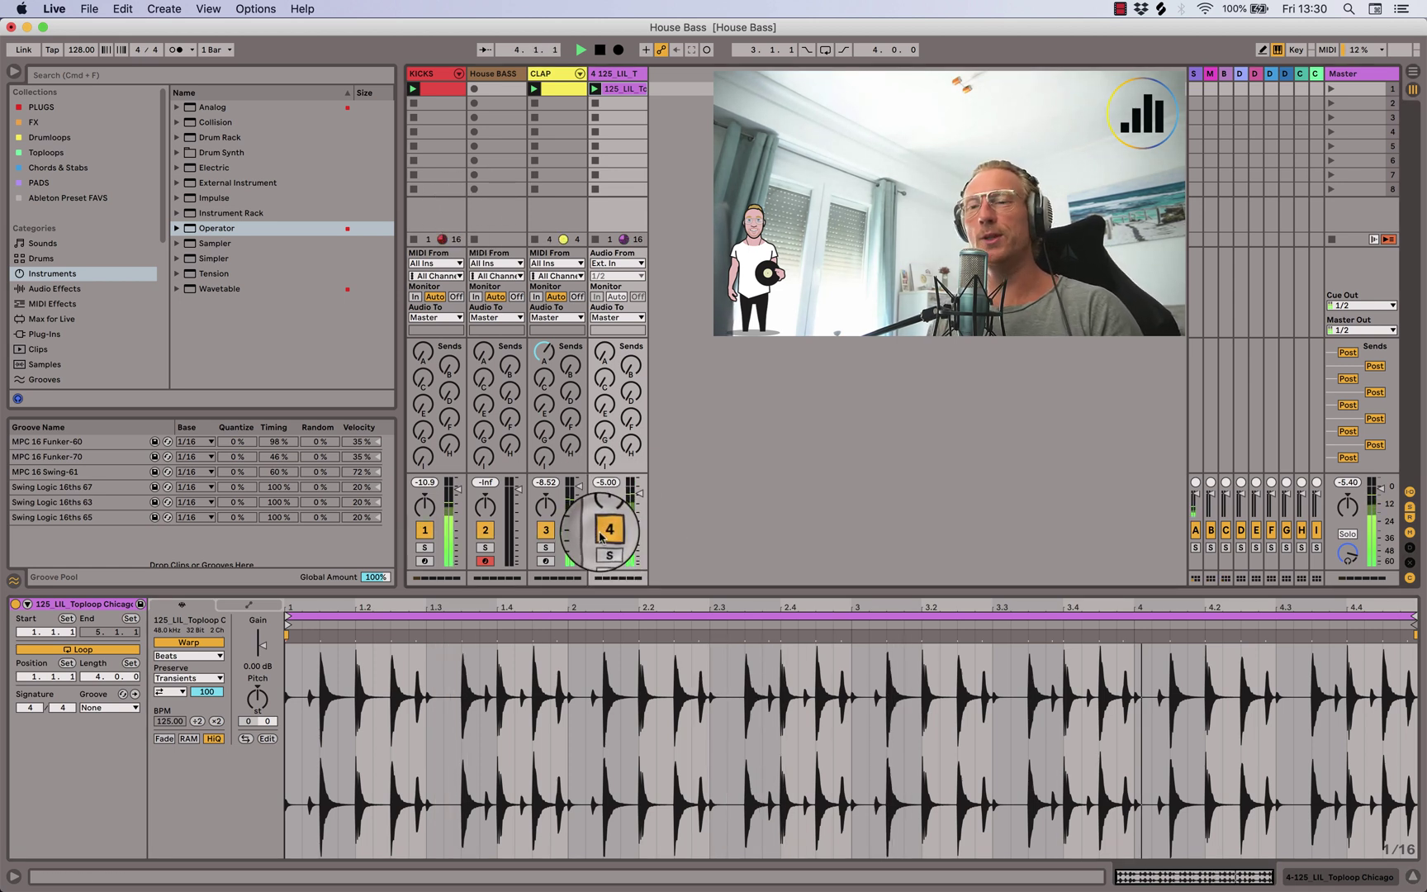
key(space)
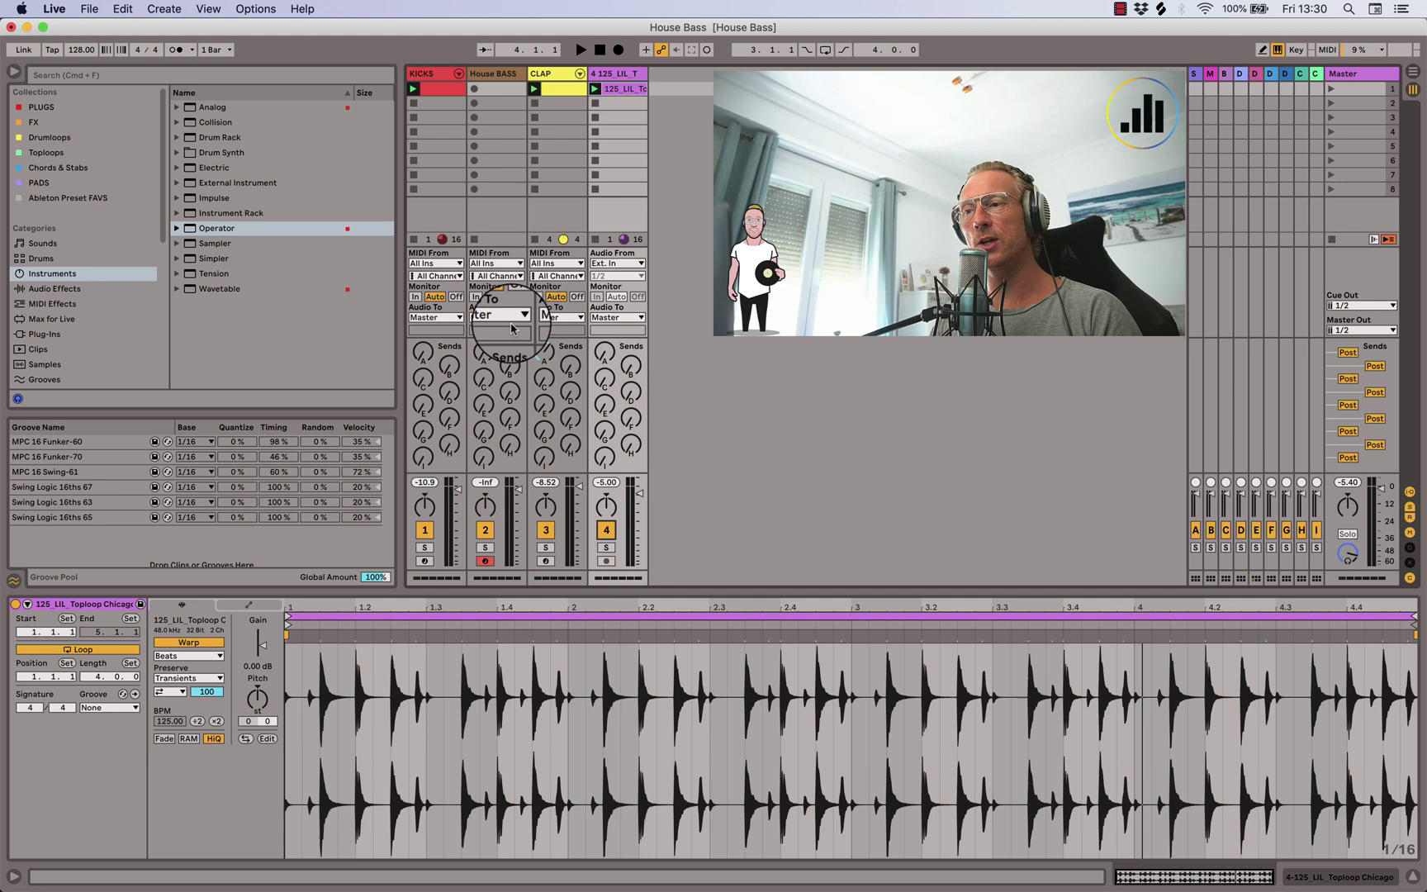
click(493, 74)
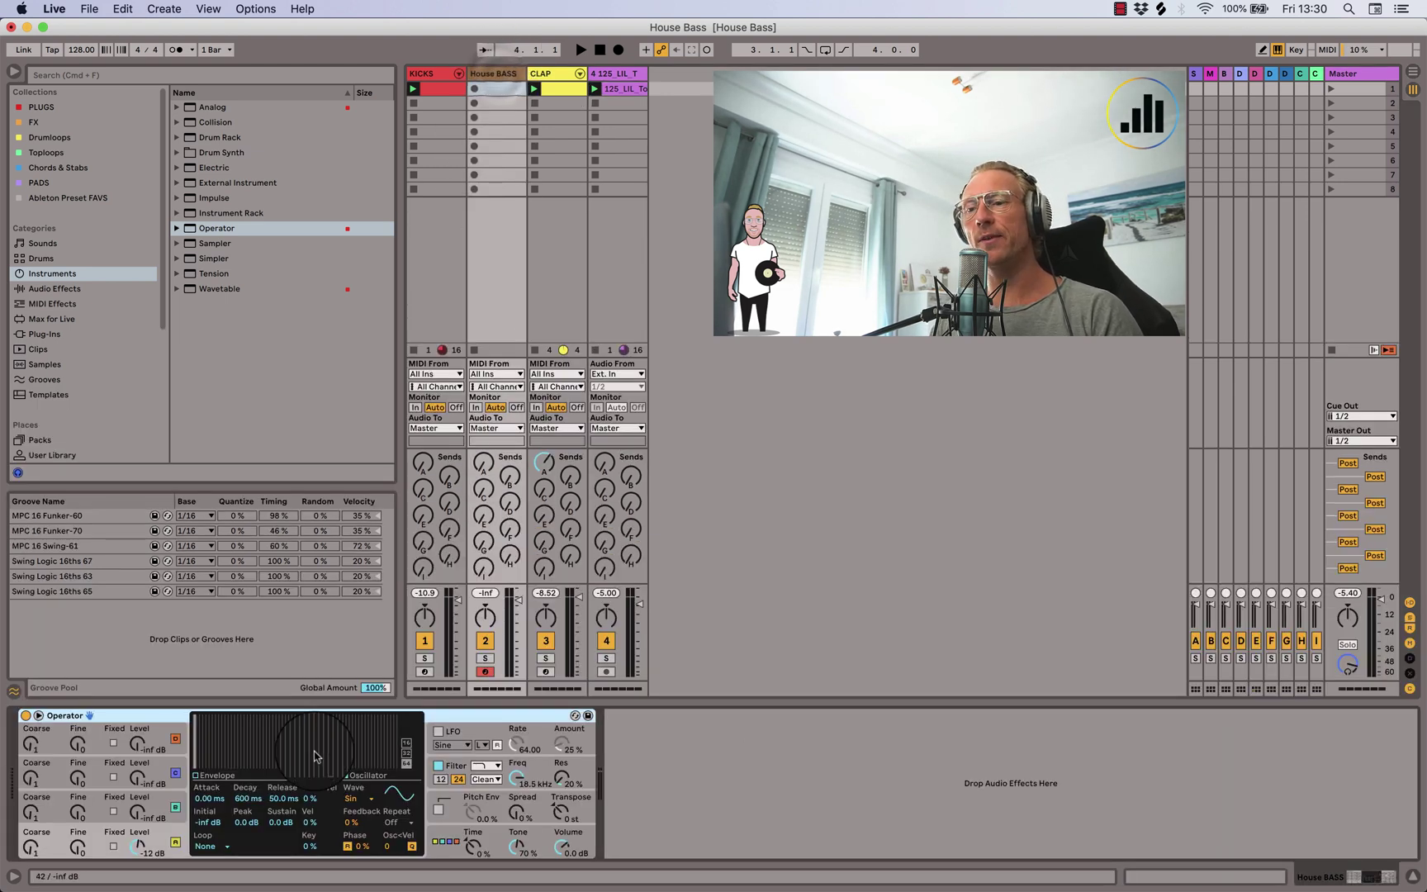
Give Operator a saw-down wave, -inf dB sustain and a 170 Hz cutoff, and lower the keyboard octave
click(353, 806)
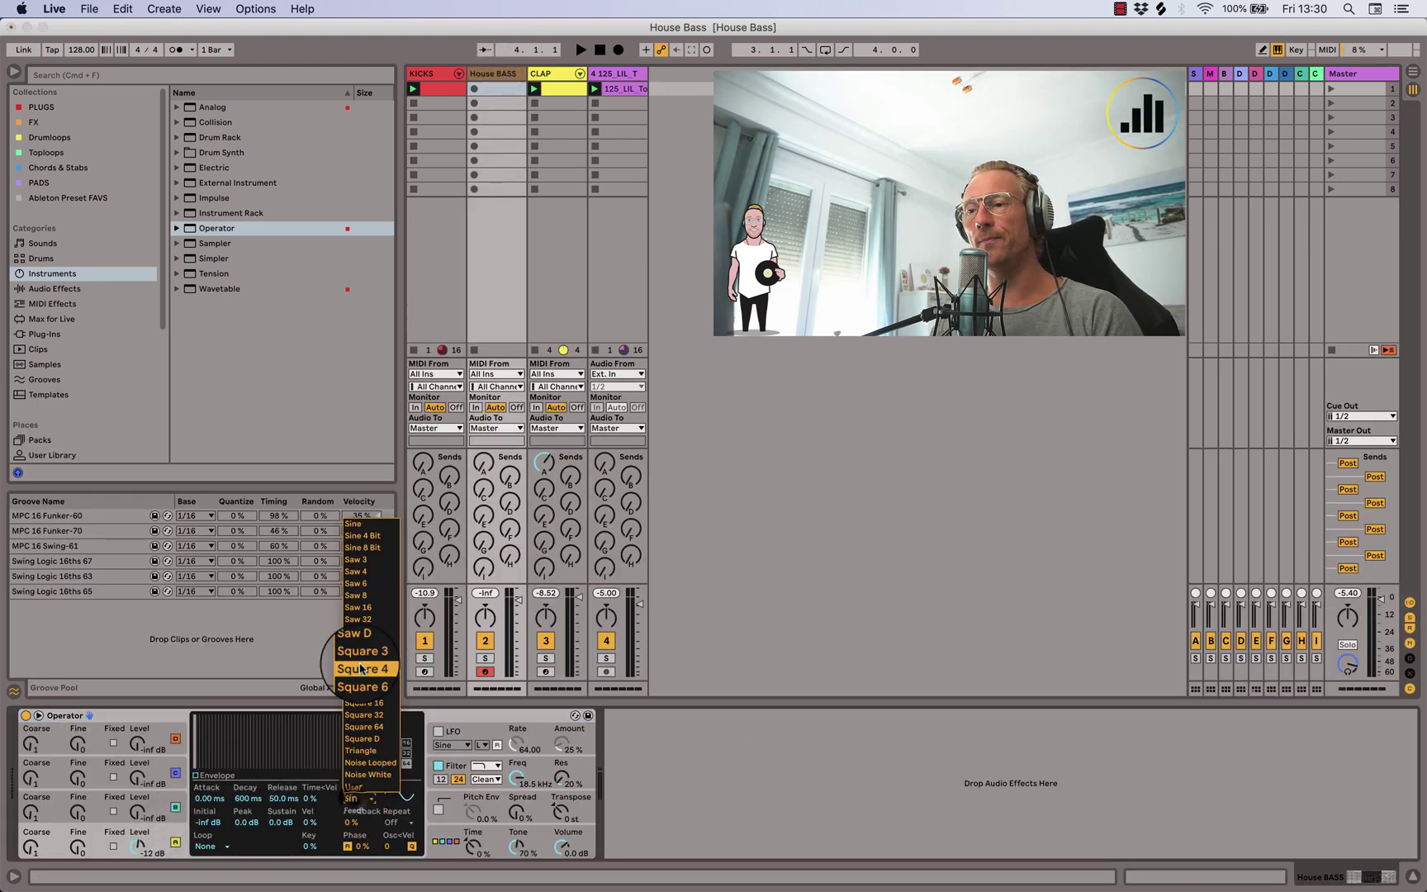
click(370, 646)
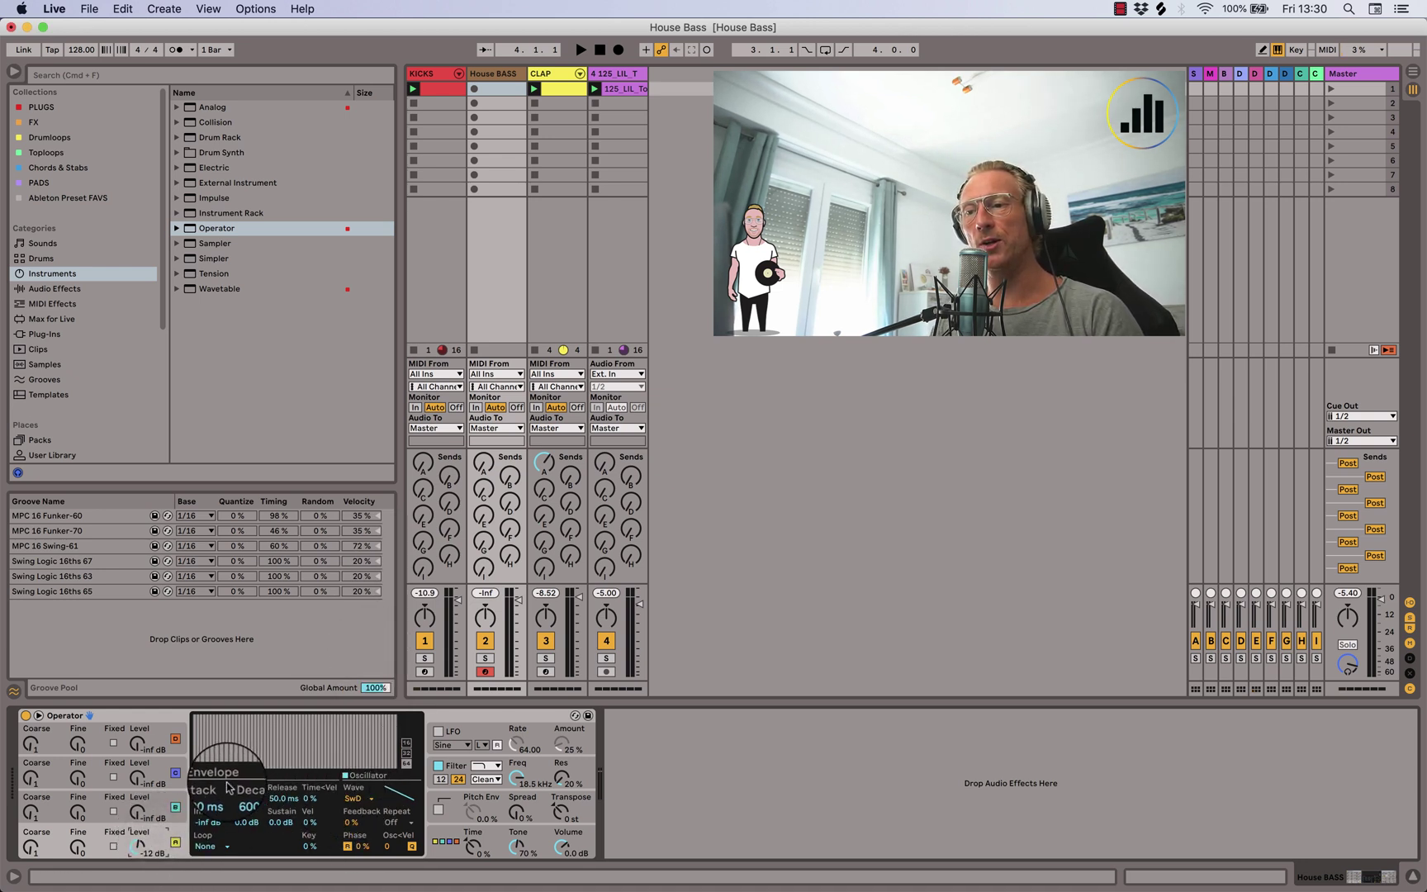
click(198, 774)
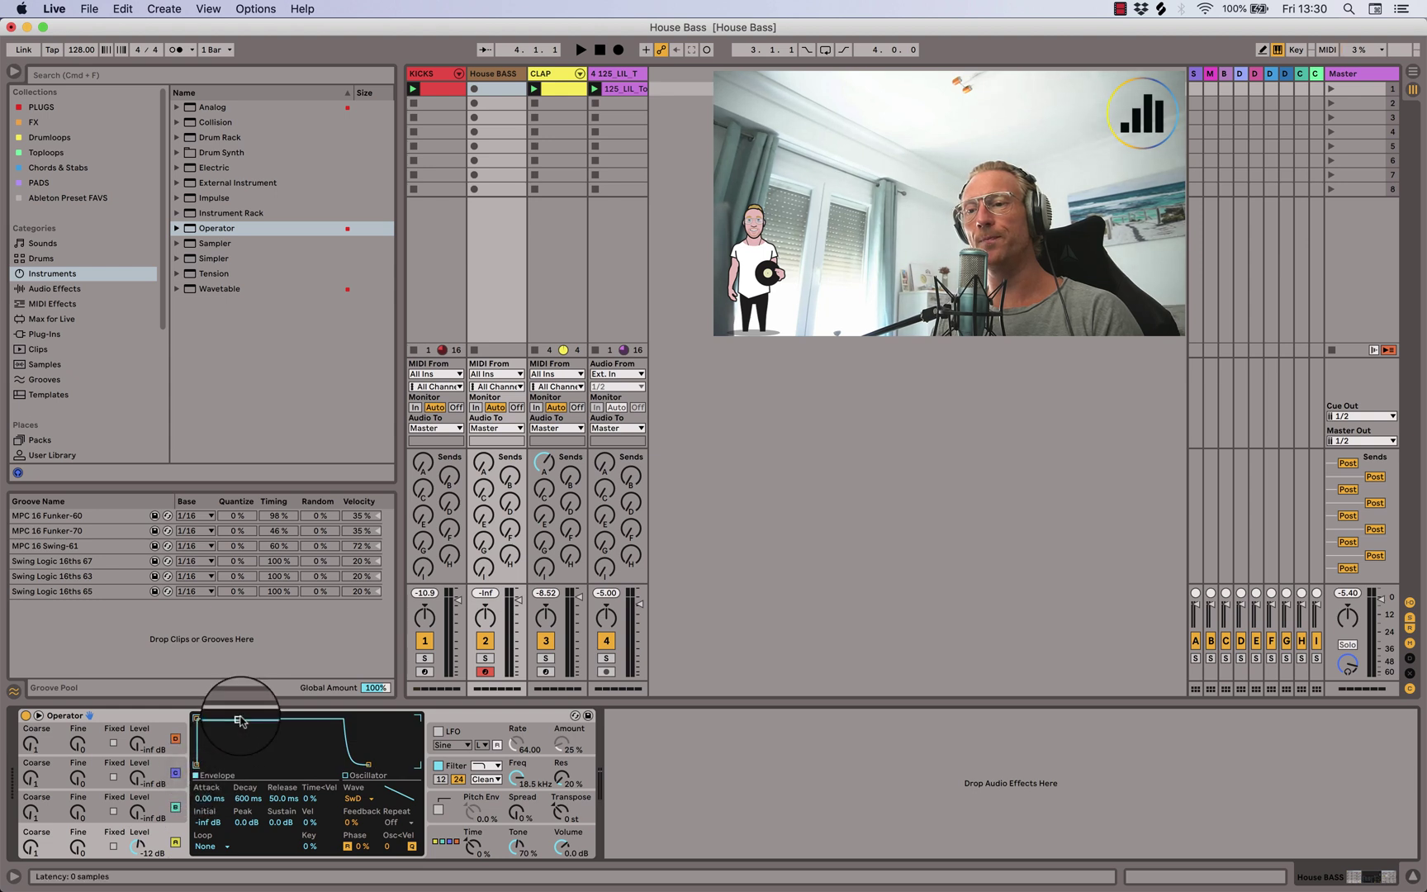
drag(239, 719, 249, 764)
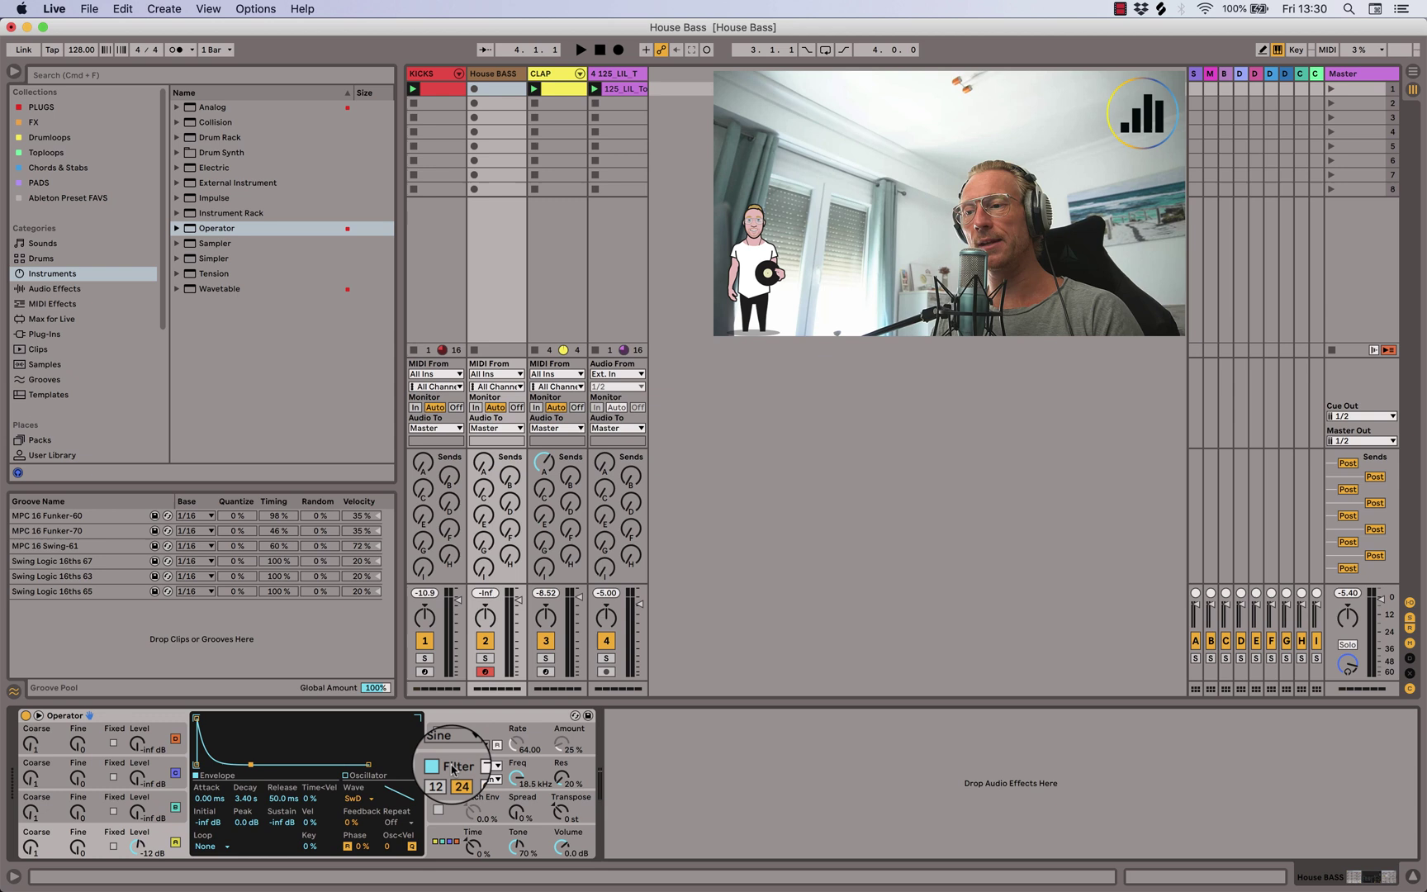
drag(516, 776, 517, 781)
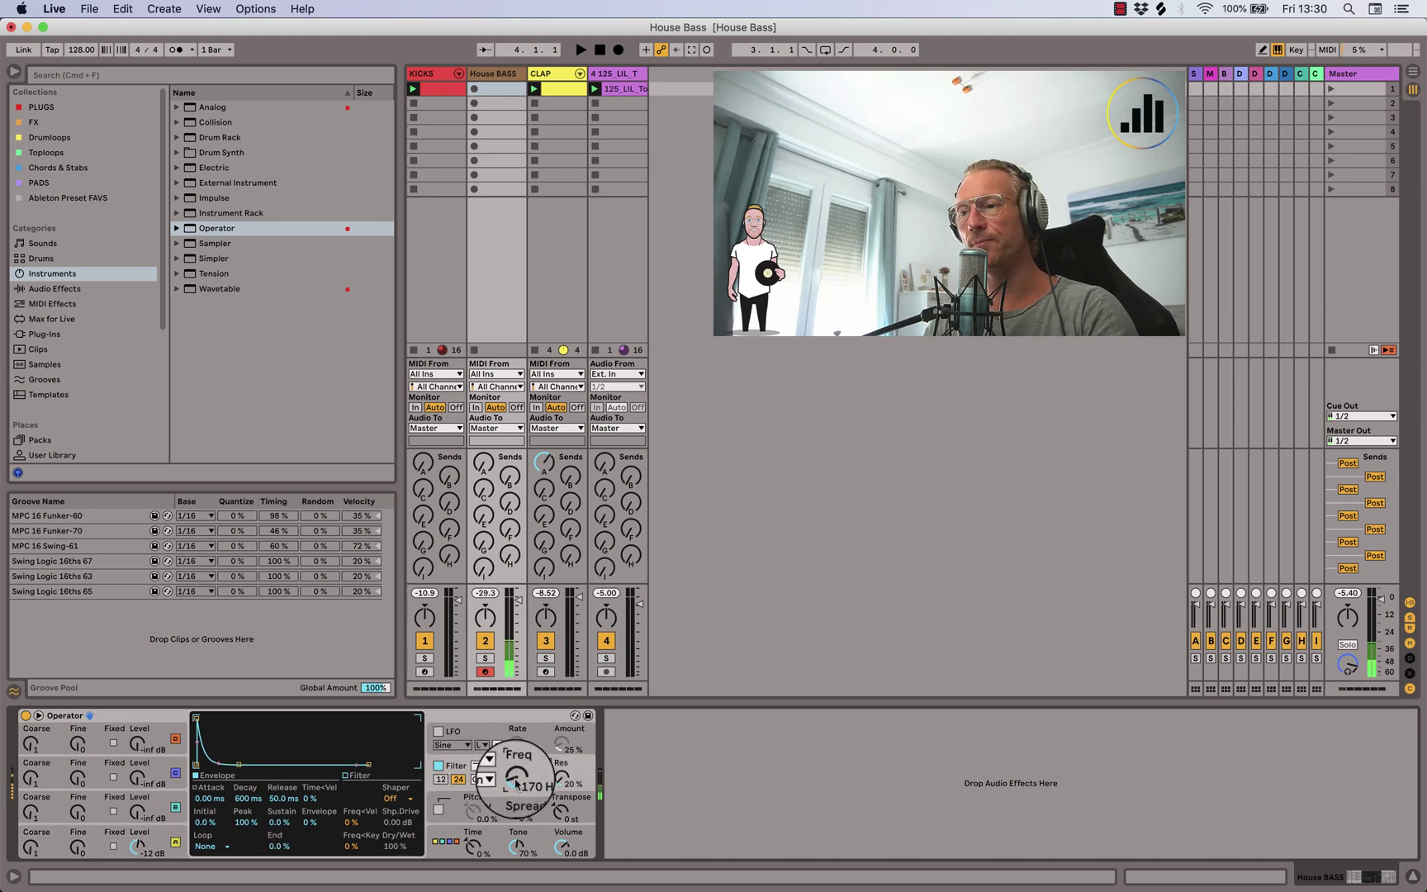
key(z)
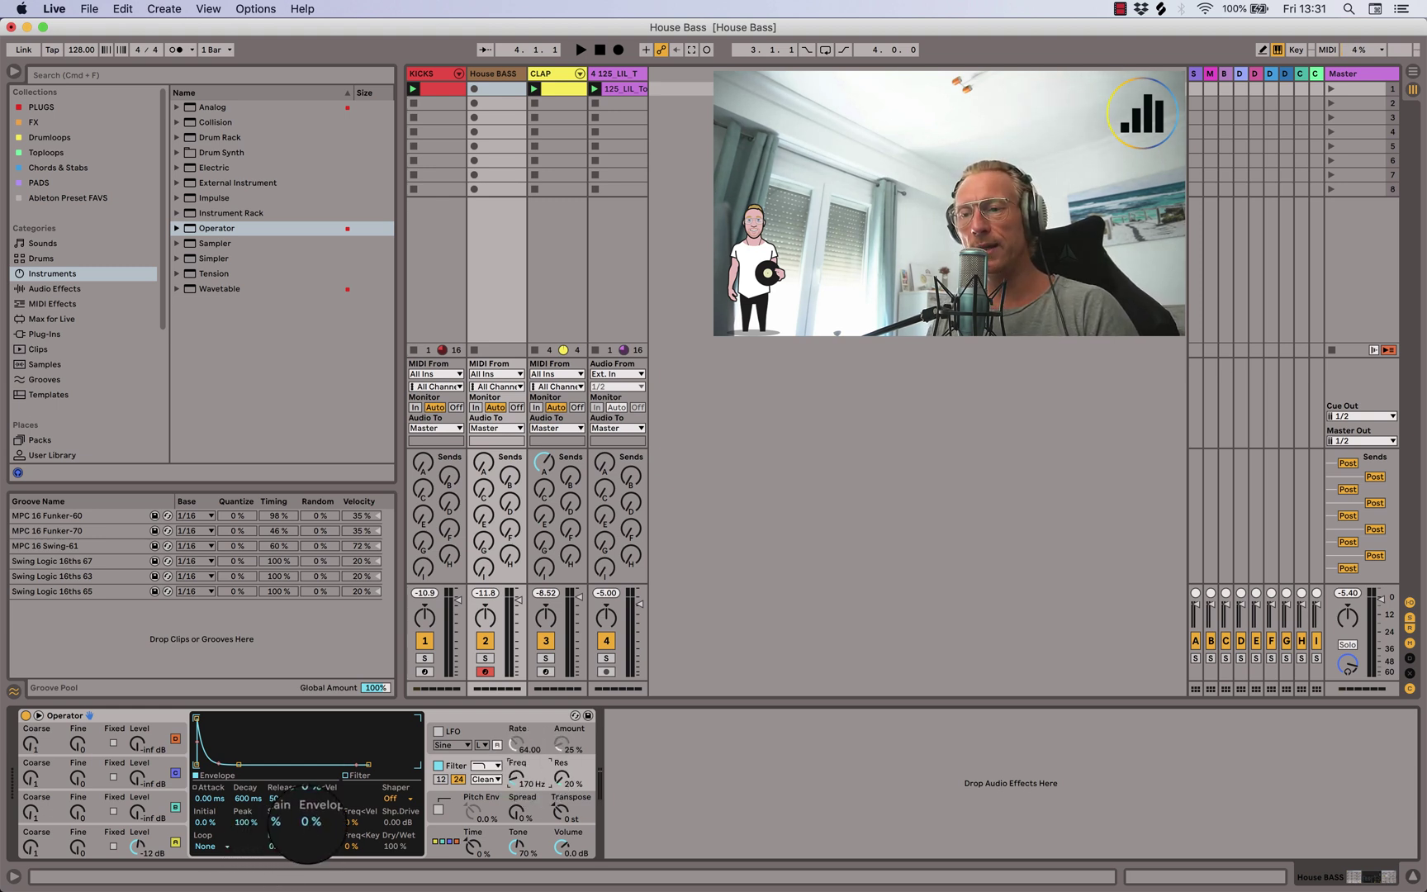
Dial Operator's filter envelope amount to 45% and bring the cutoff down to 81.9 Hz
drag(307, 828, 314, 817)
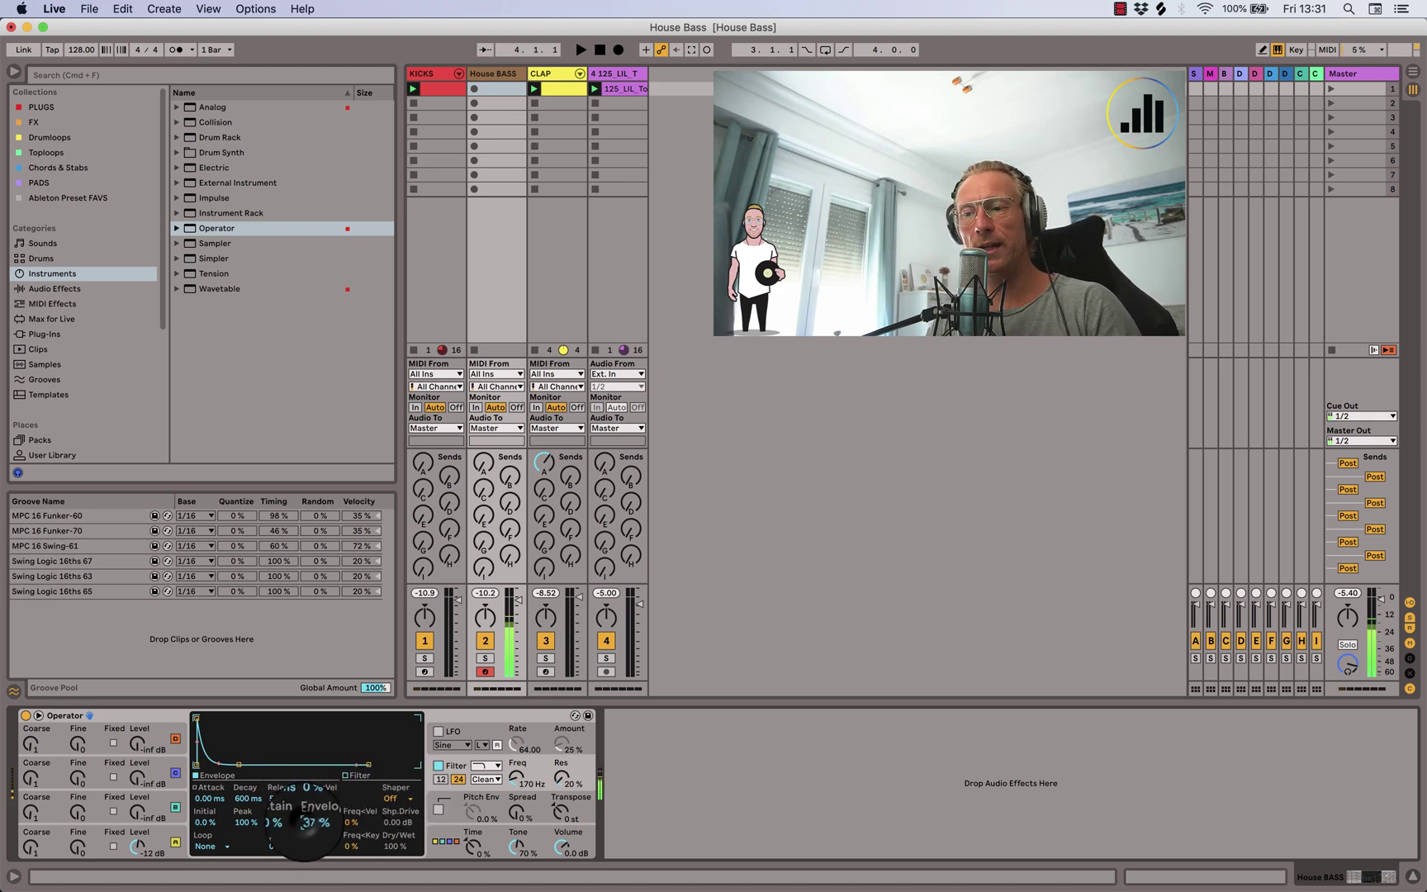
drag(303, 822, 303, 796)
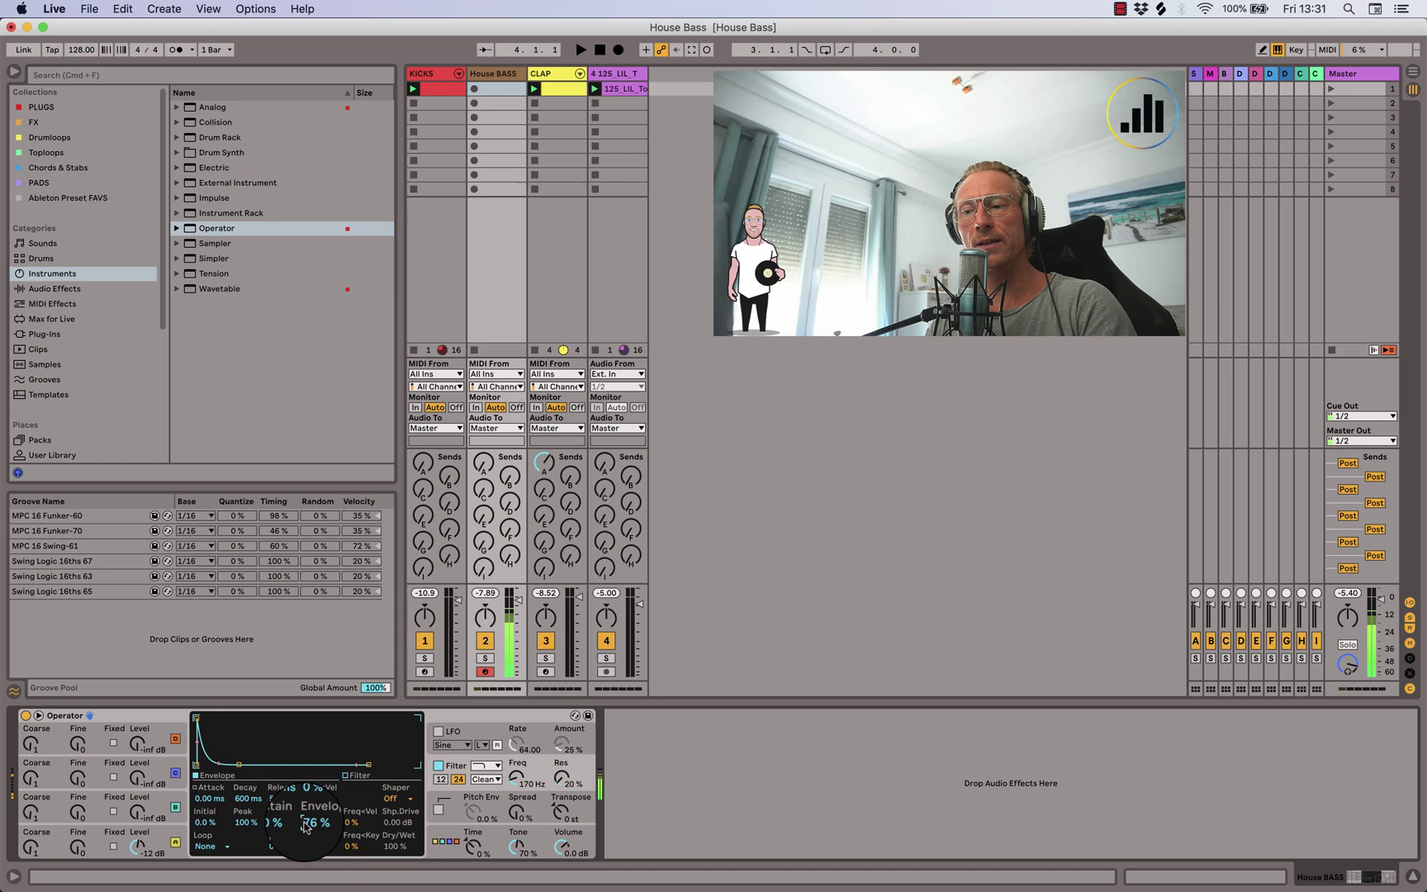
drag(308, 821, 308, 825)
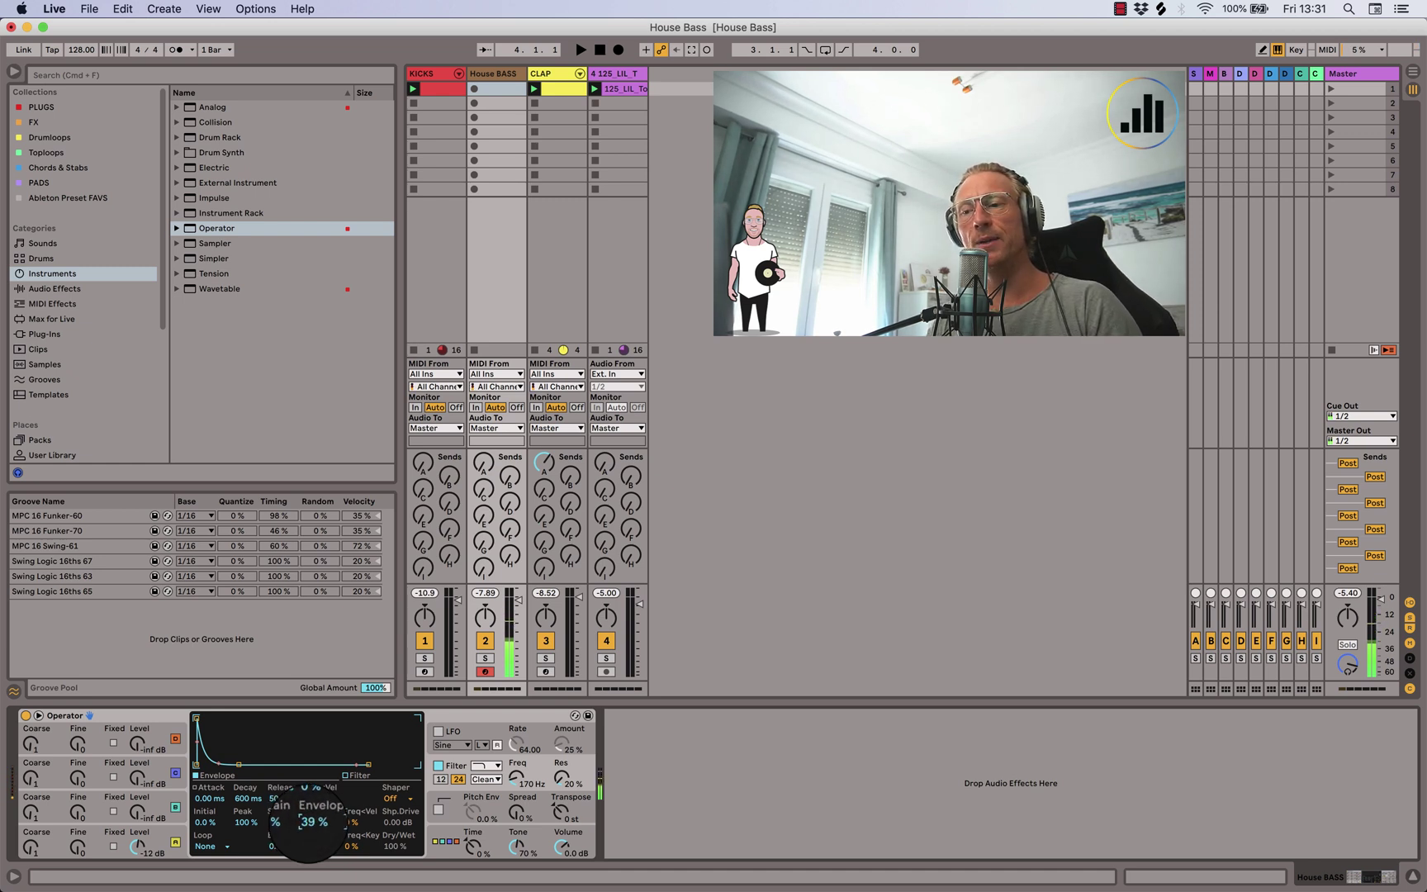
drag(517, 768, 519, 780)
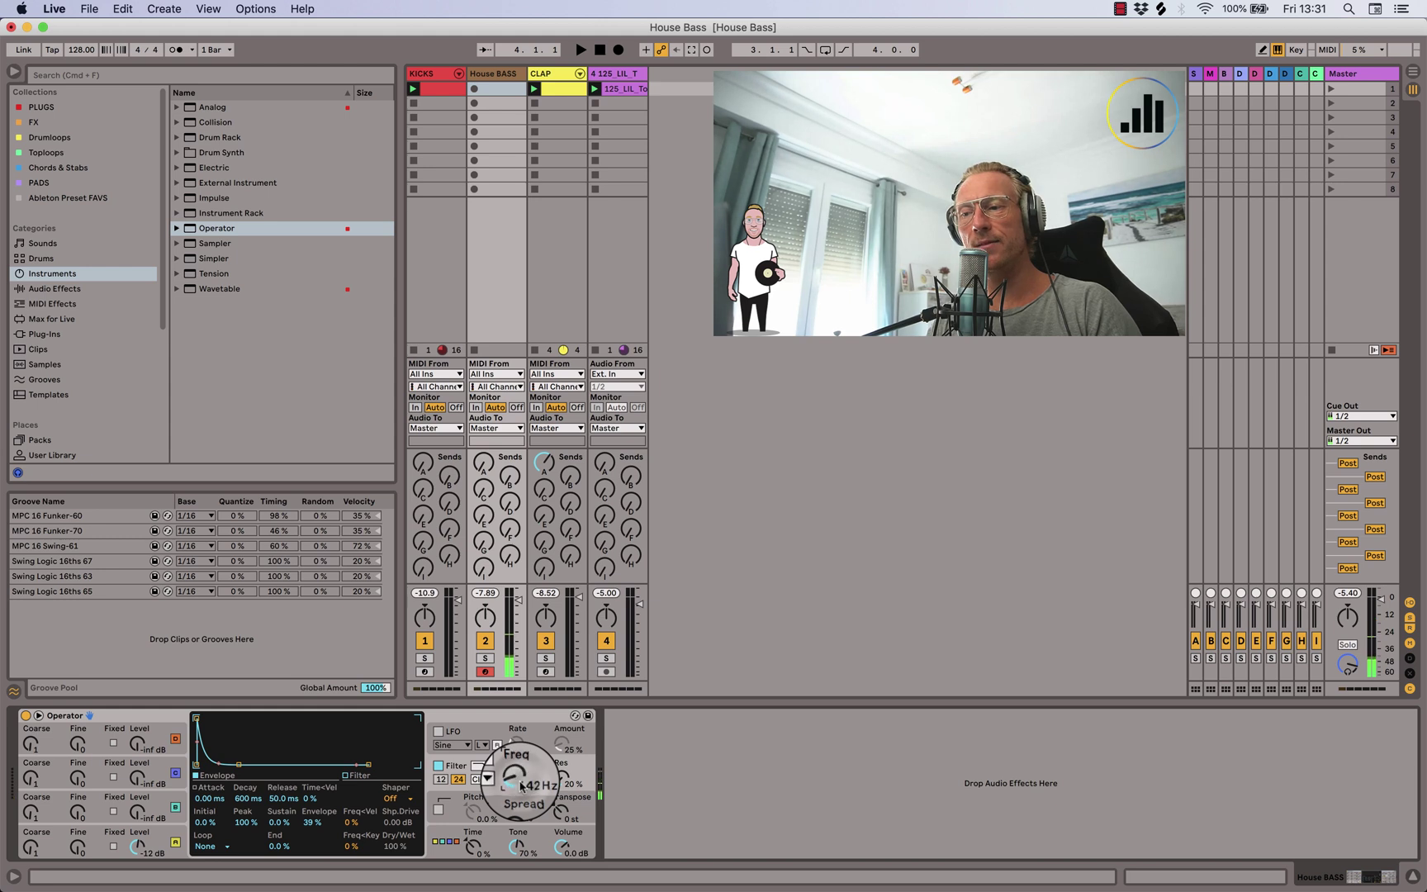
drag(312, 822, 313, 818)
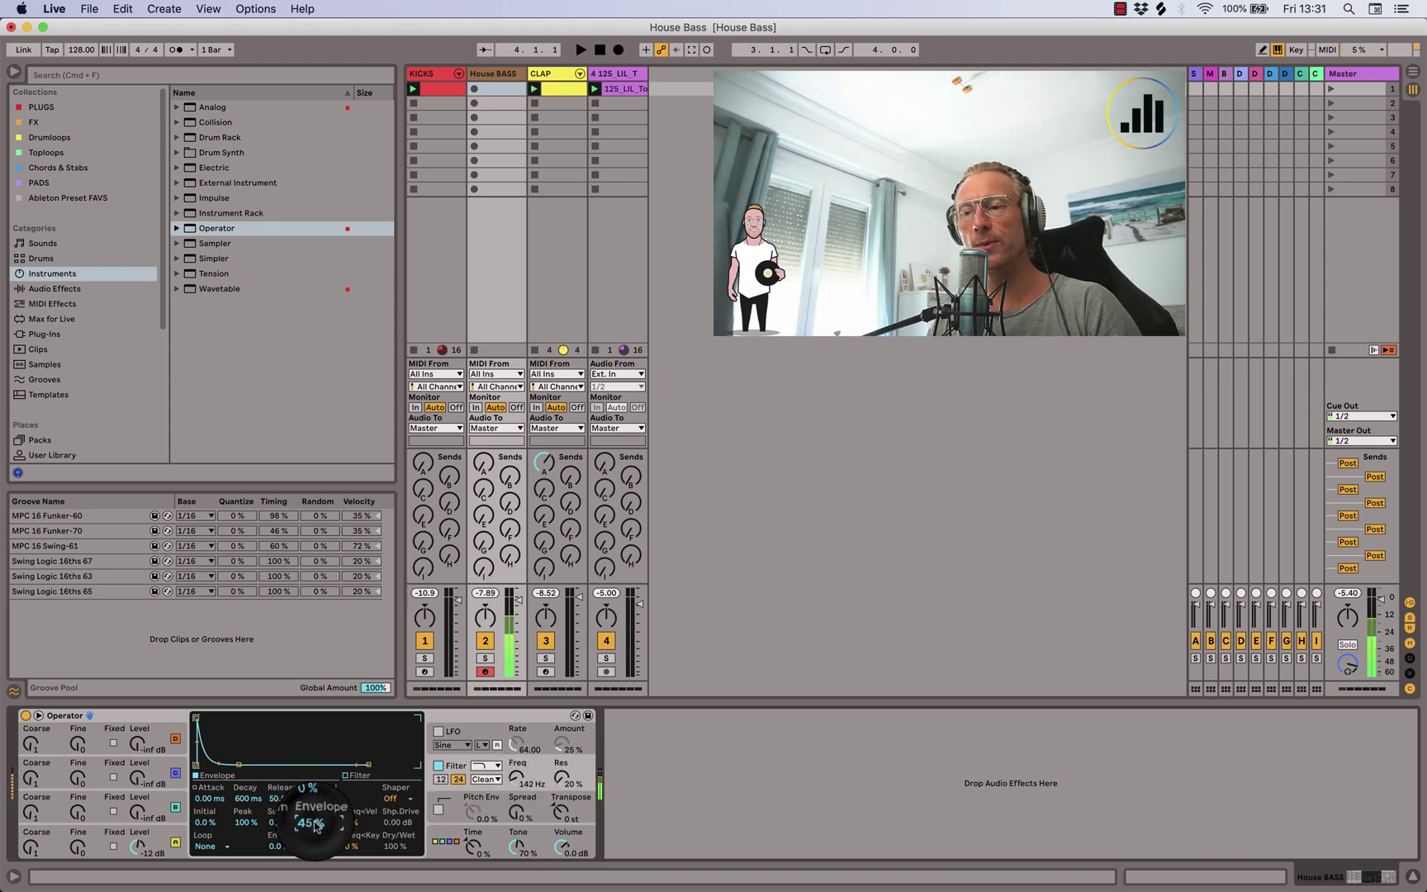
scroll(518, 789, down, 5)
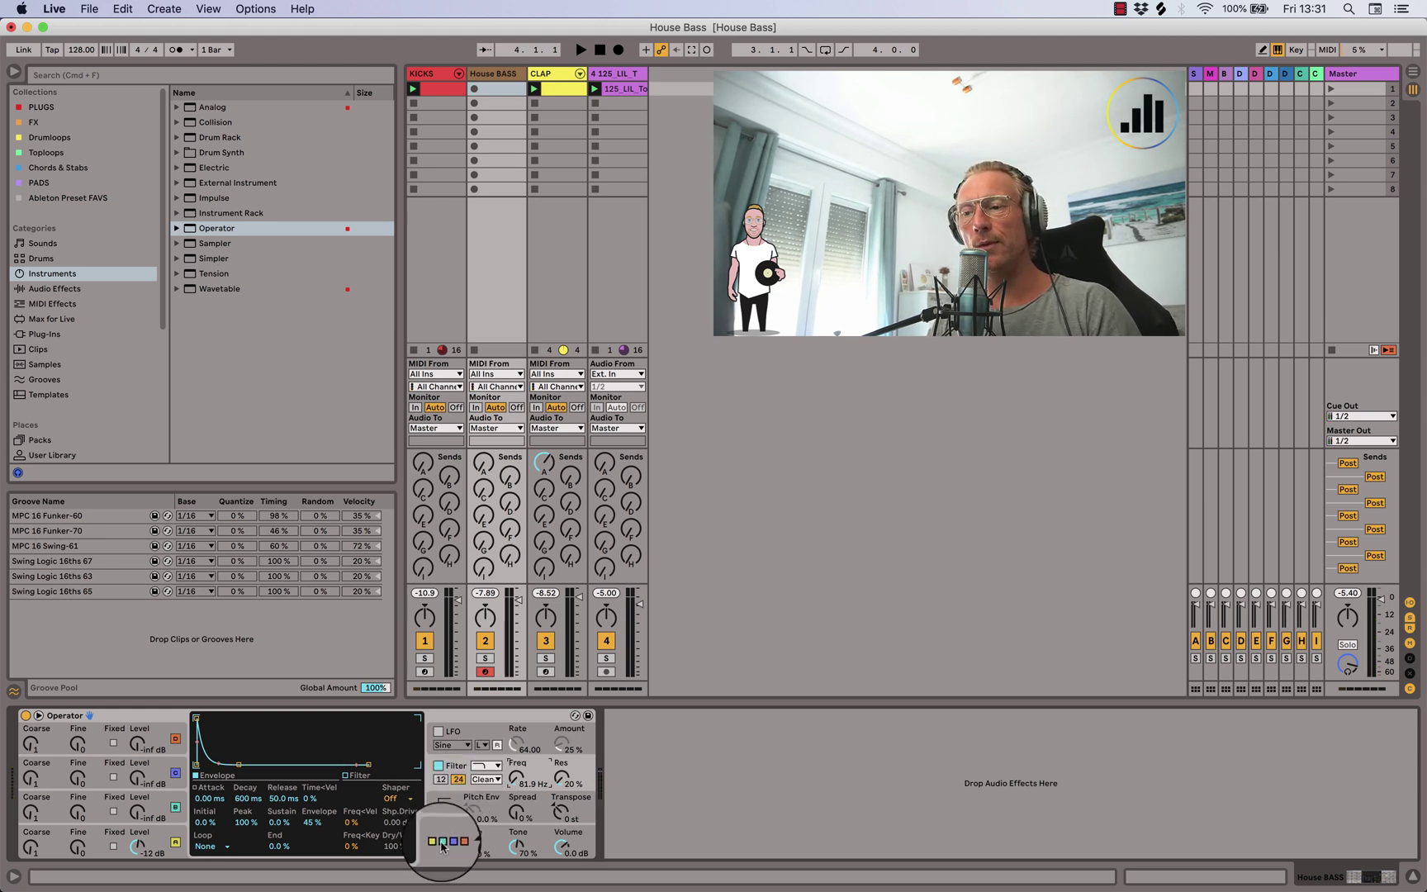
Choose Operator's all-parallel oscillator algorithm and save the setup as the default preset
click(443, 844)
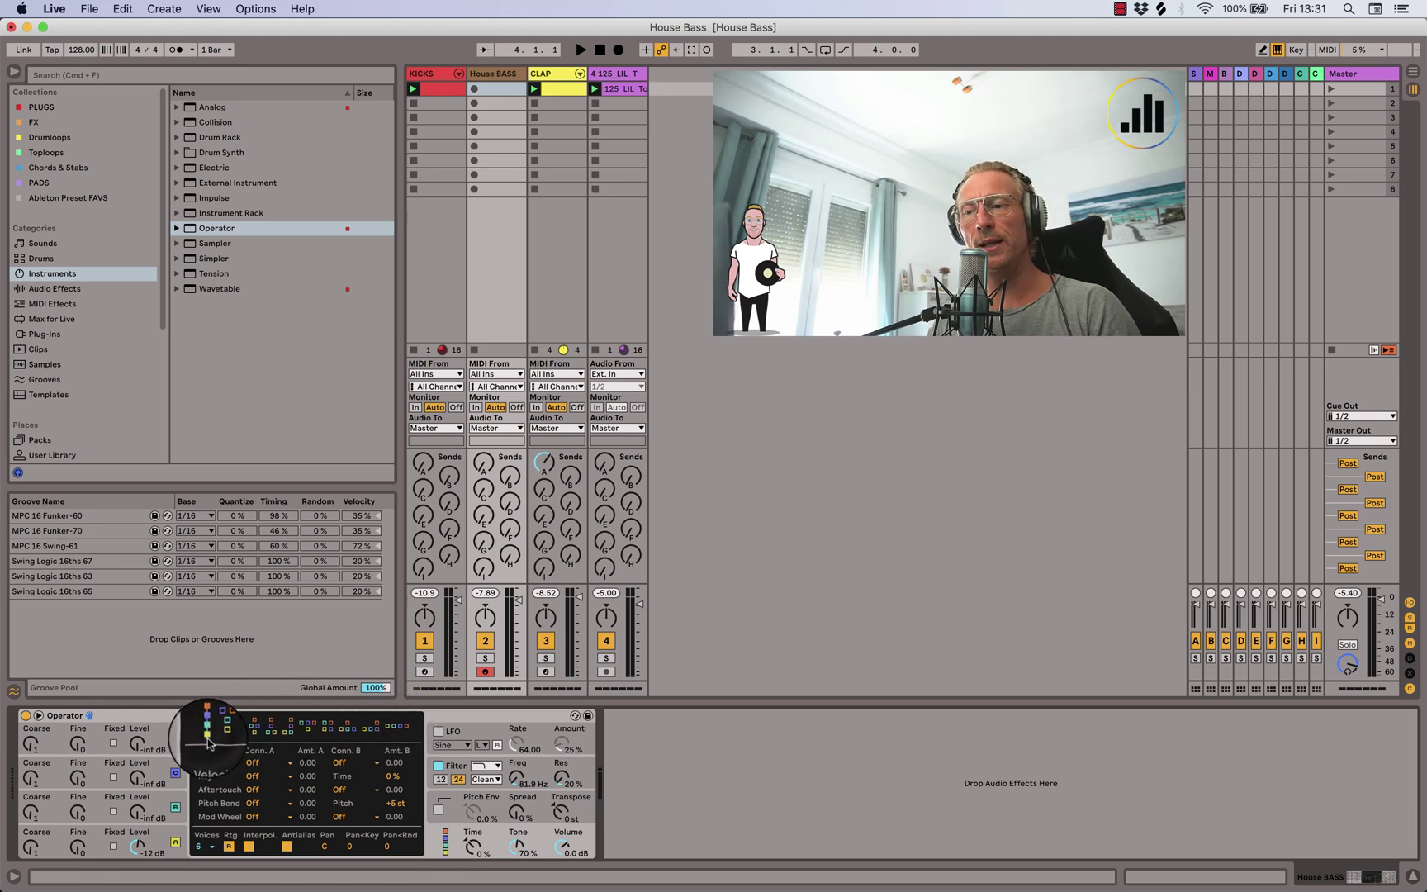
click(400, 730)
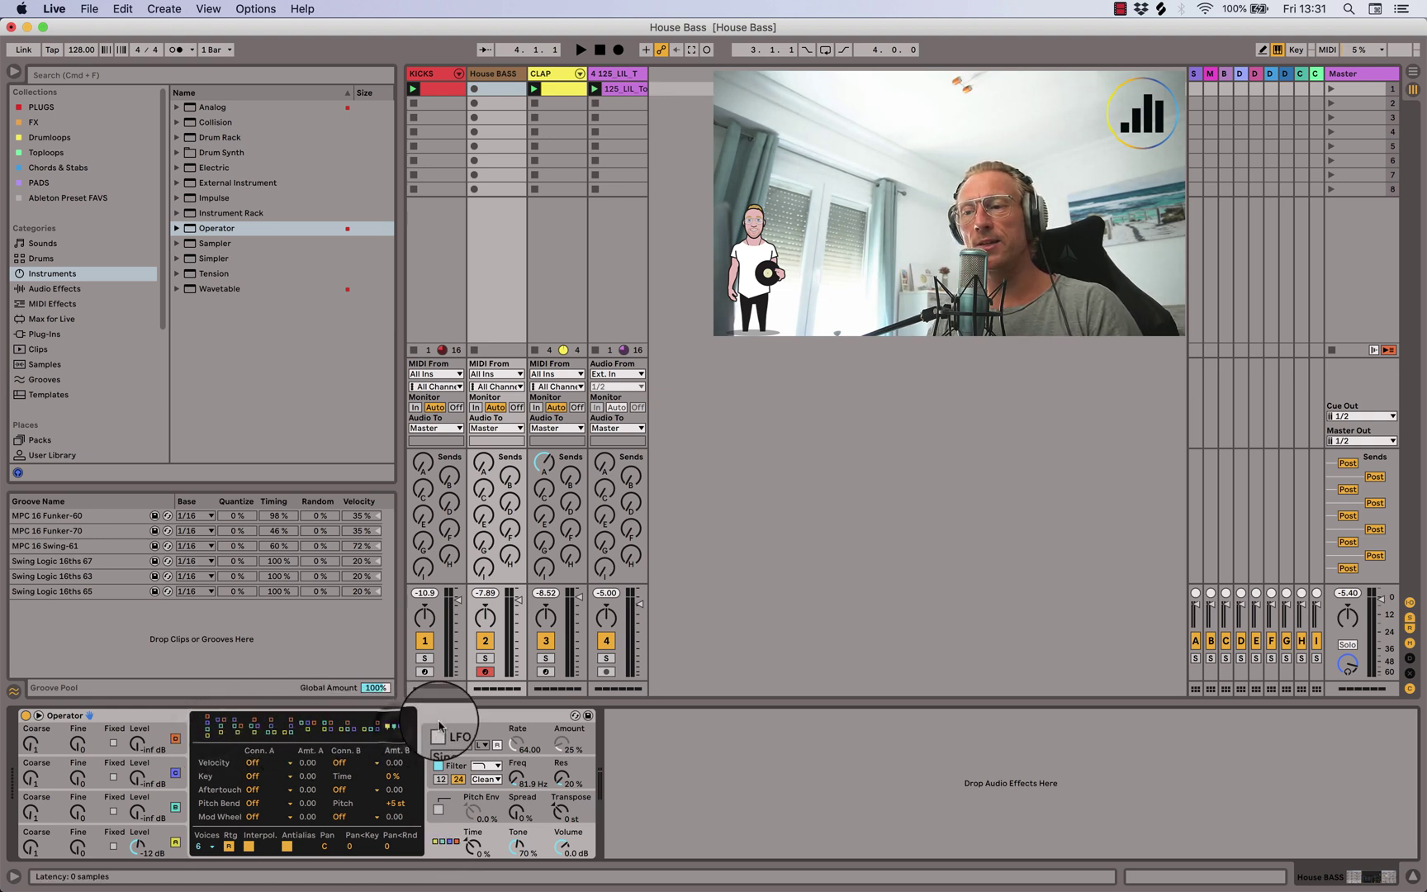
right_click(441, 718)
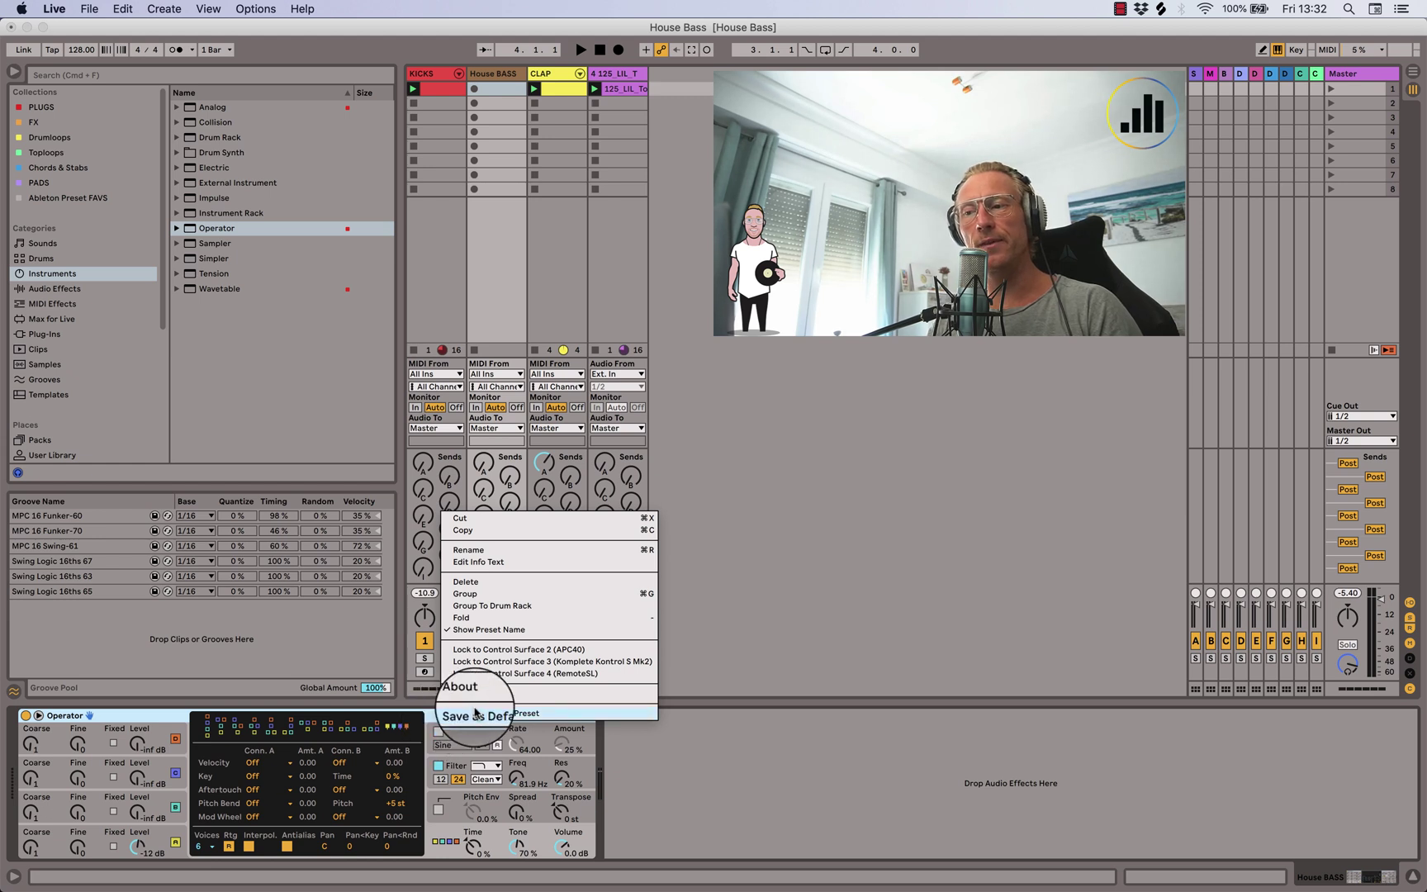
click(446, 713)
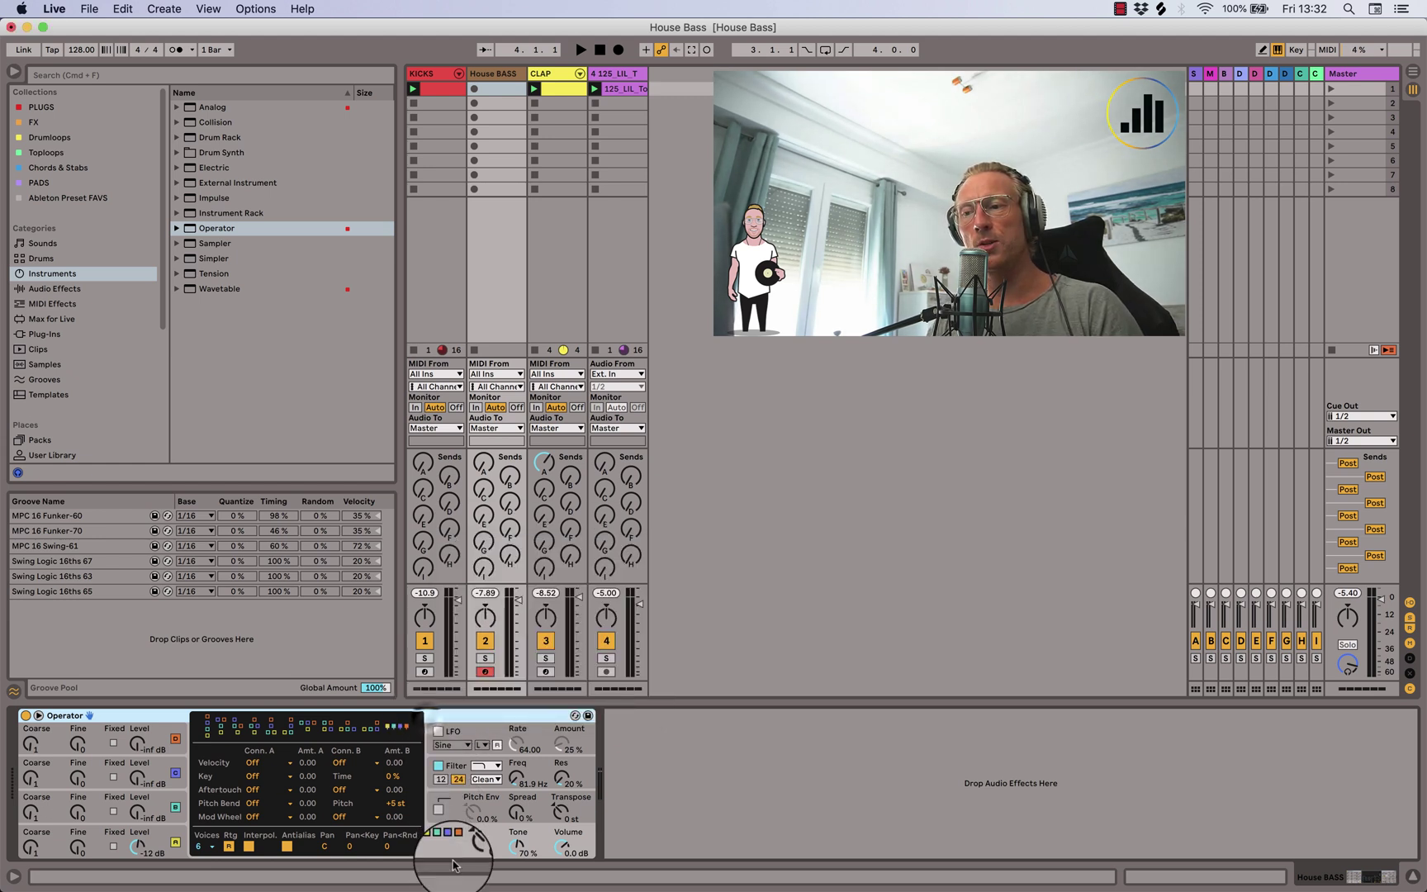
Give oscillator B a sine wave and the envelope copied from oscillator A, decaying 3.40 s to silence
click(164, 813)
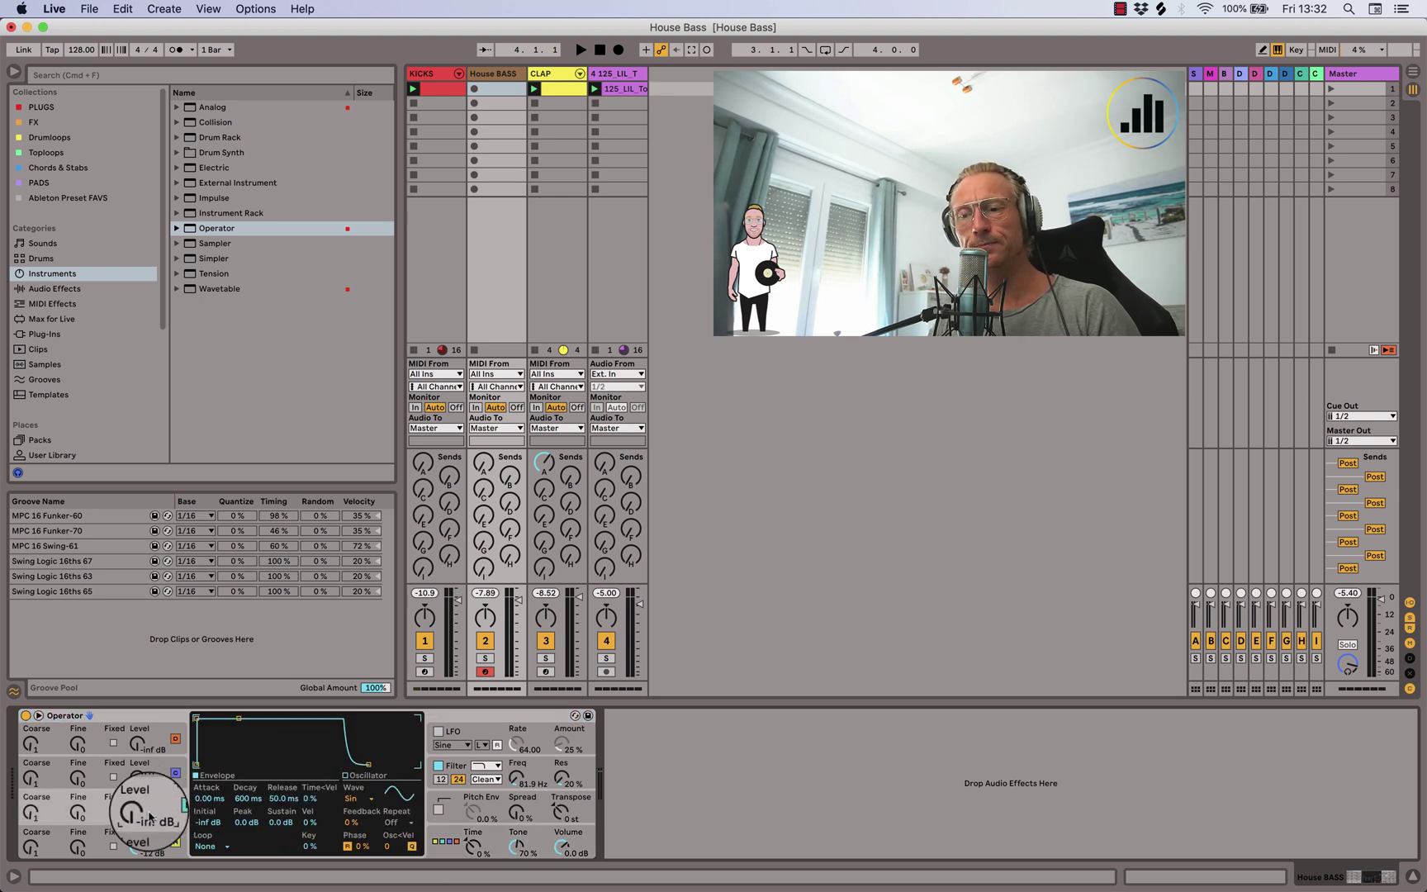
click(360, 803)
click(360, 803)
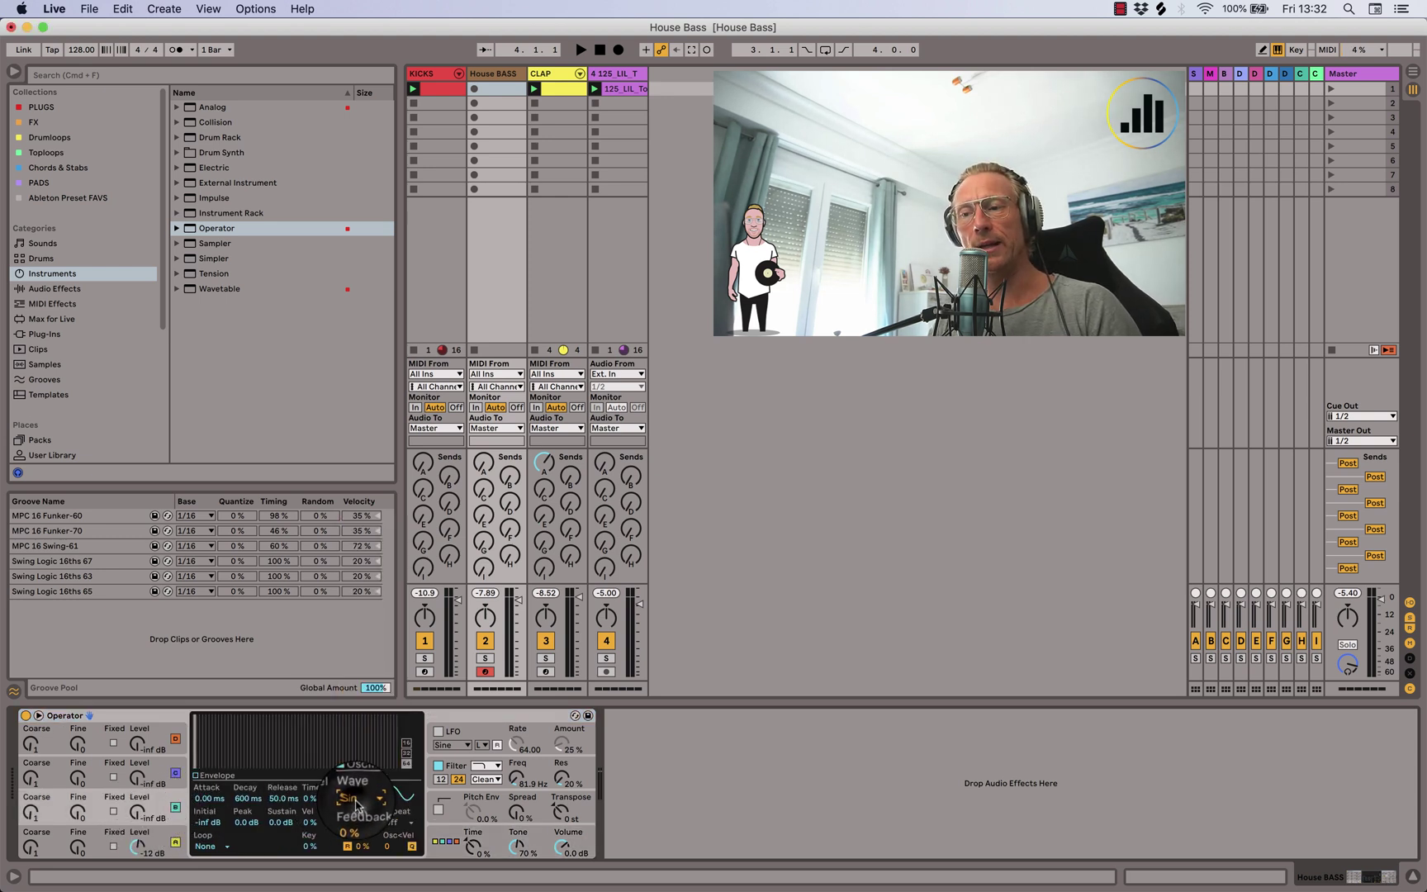
drag(238, 718, 250, 745)
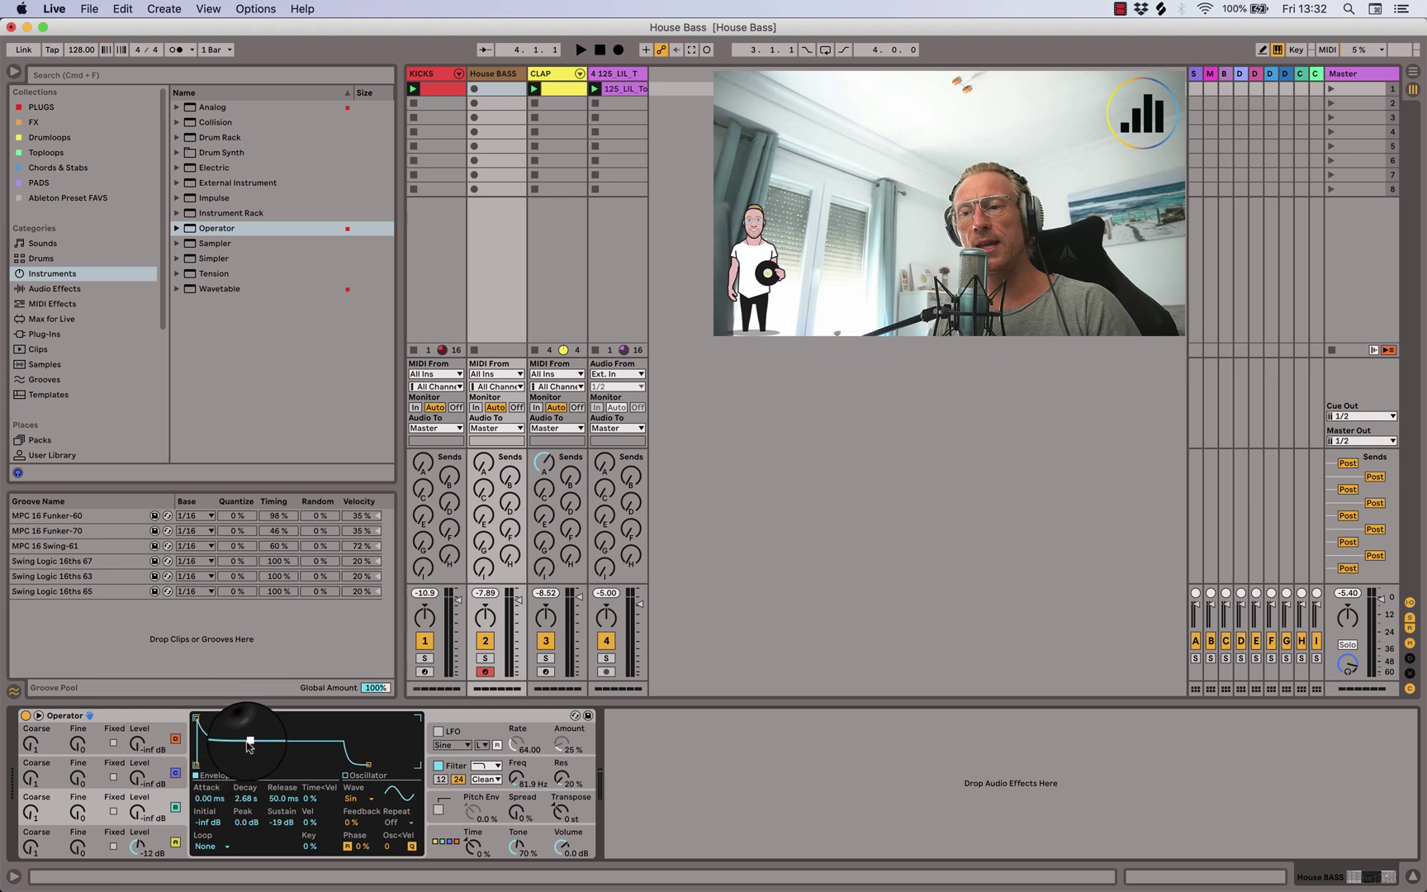
right_click(261, 732)
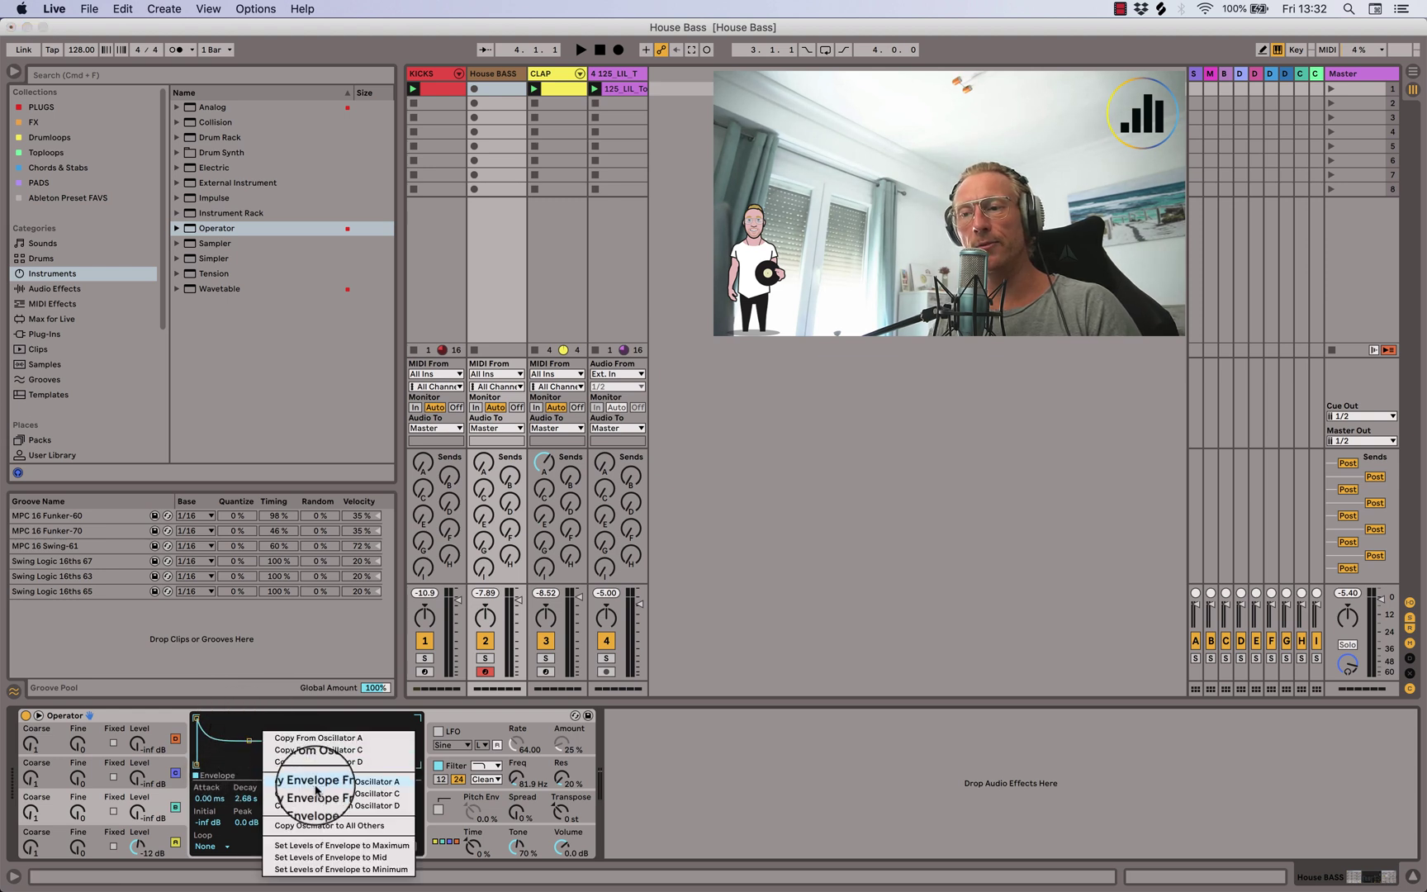
click(339, 783)
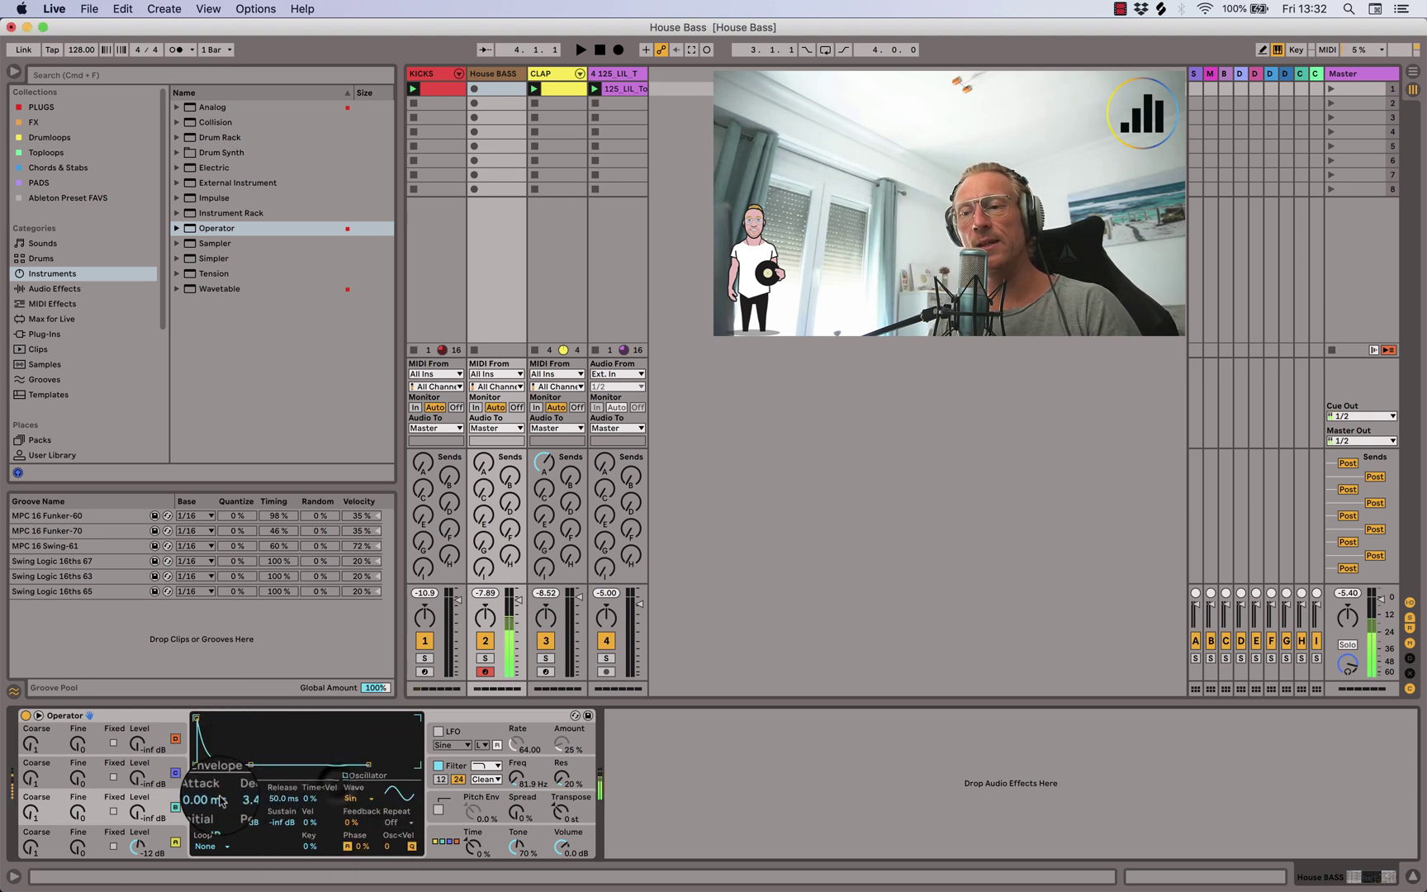
Raise another oscillator's level to about -11 dB, then check oscillators D and B
mouse_move(136, 812)
mouse_down()
mouse_move(136, 796)
mouse_move(139, 823)
mouse_up()
click(176, 842)
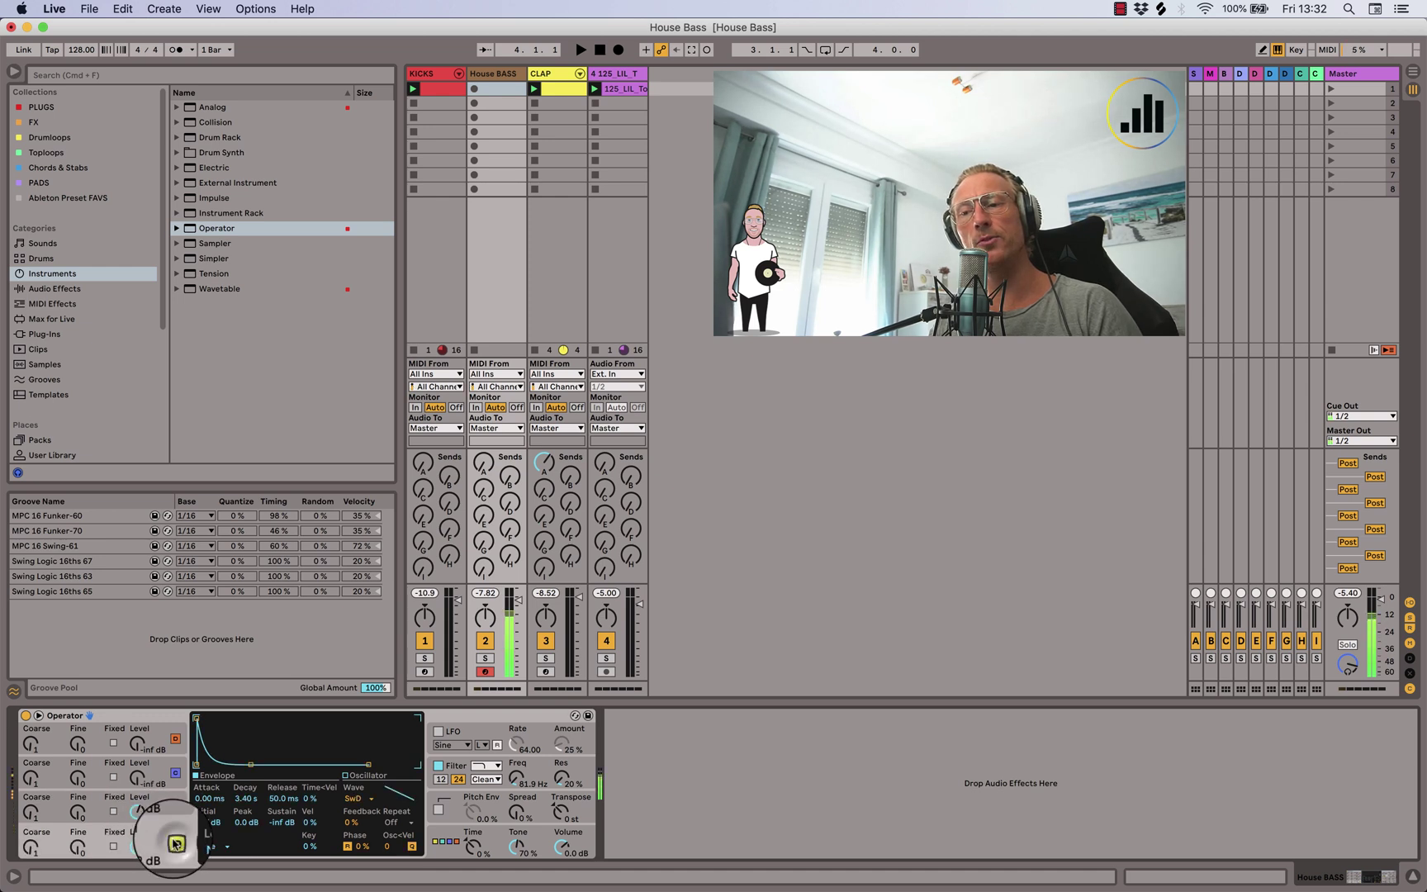
click(176, 815)
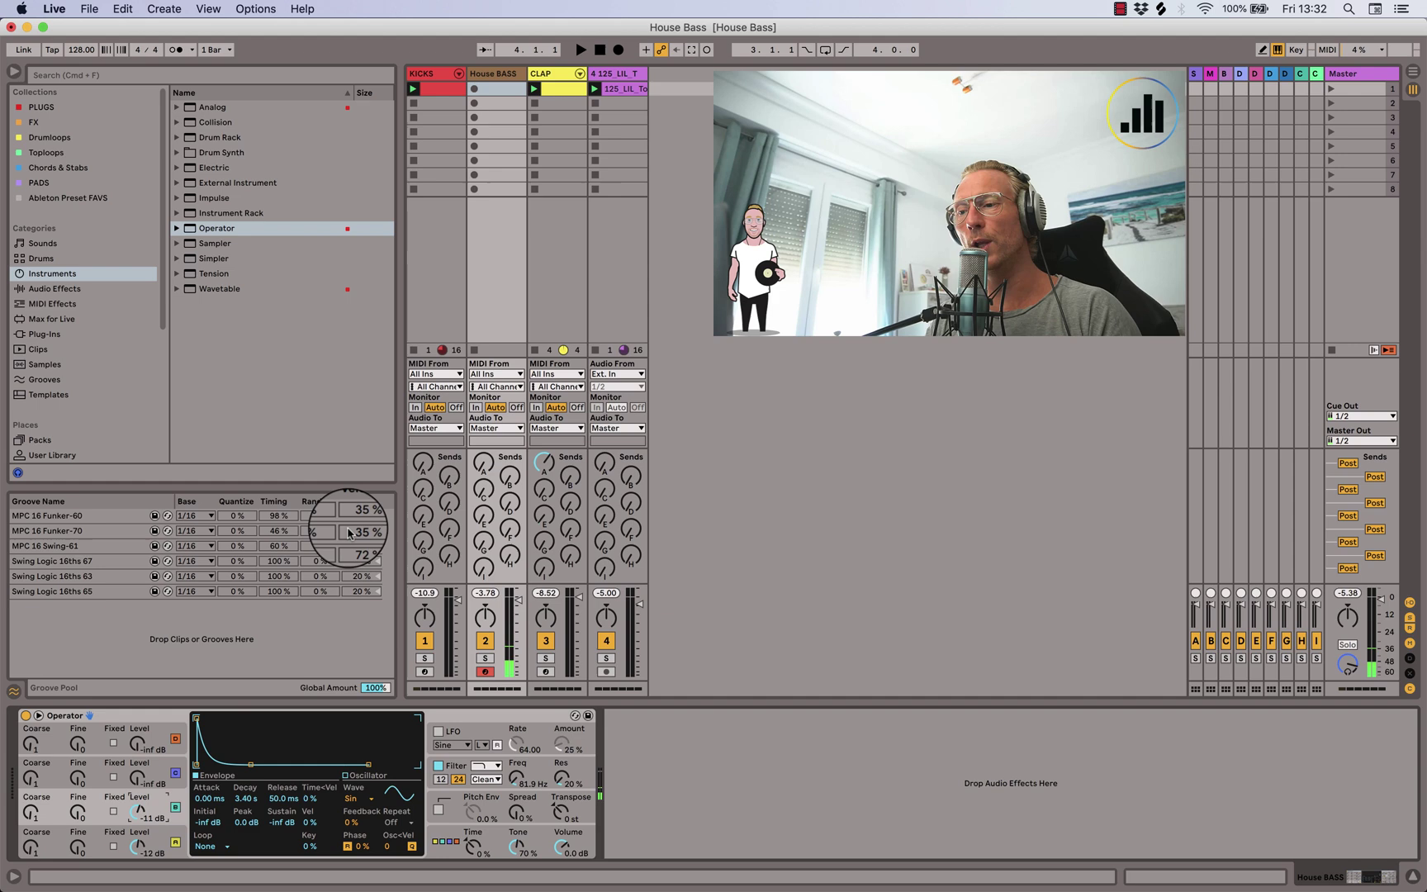
Create a MIDI clip in House Bass slot 1 with two A0 notes and launch it
click(501, 94)
double_click(501, 93)
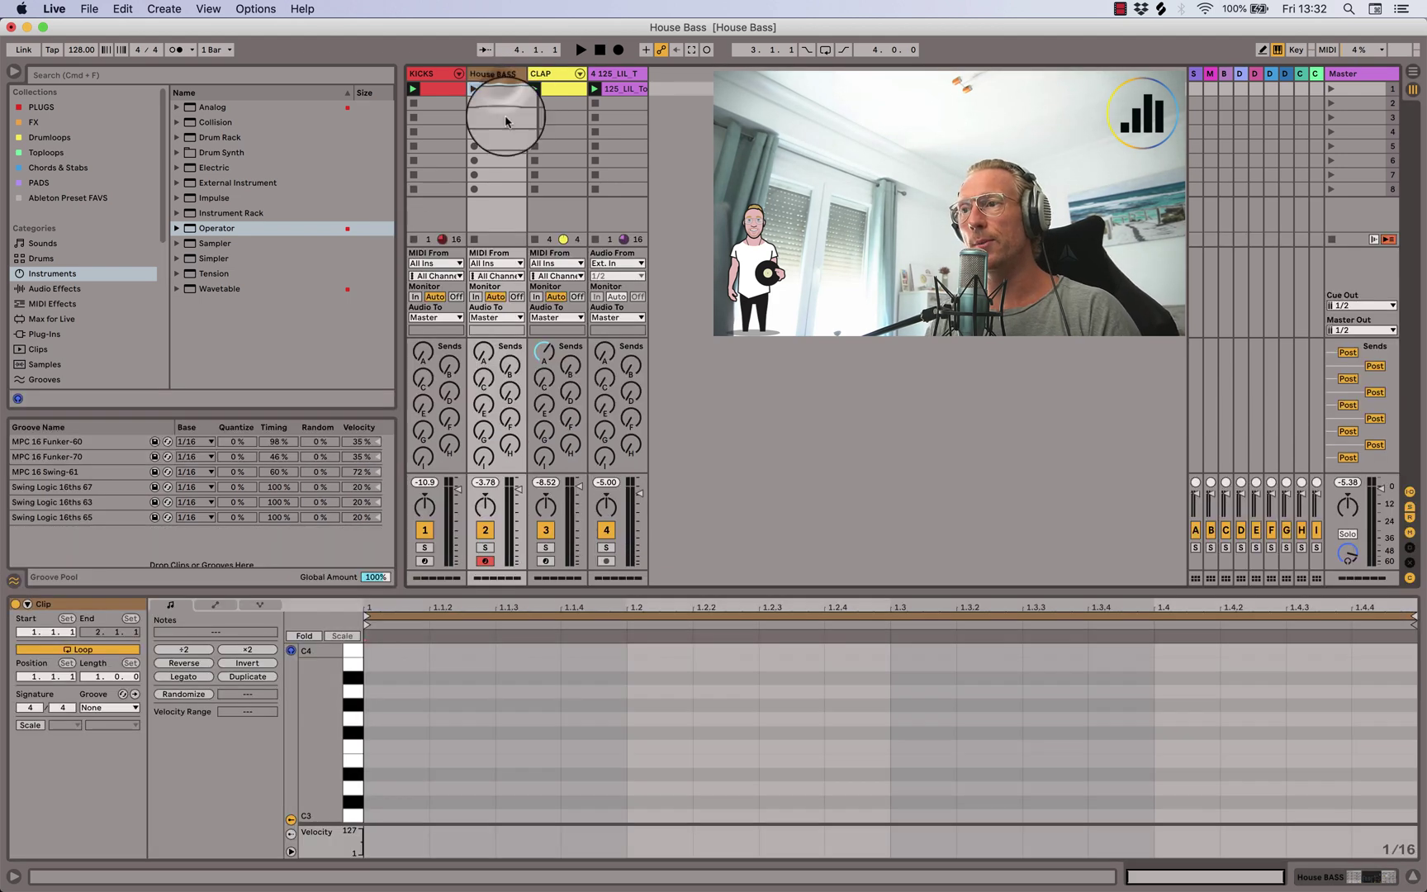
scroll(389, 725, down, 10)
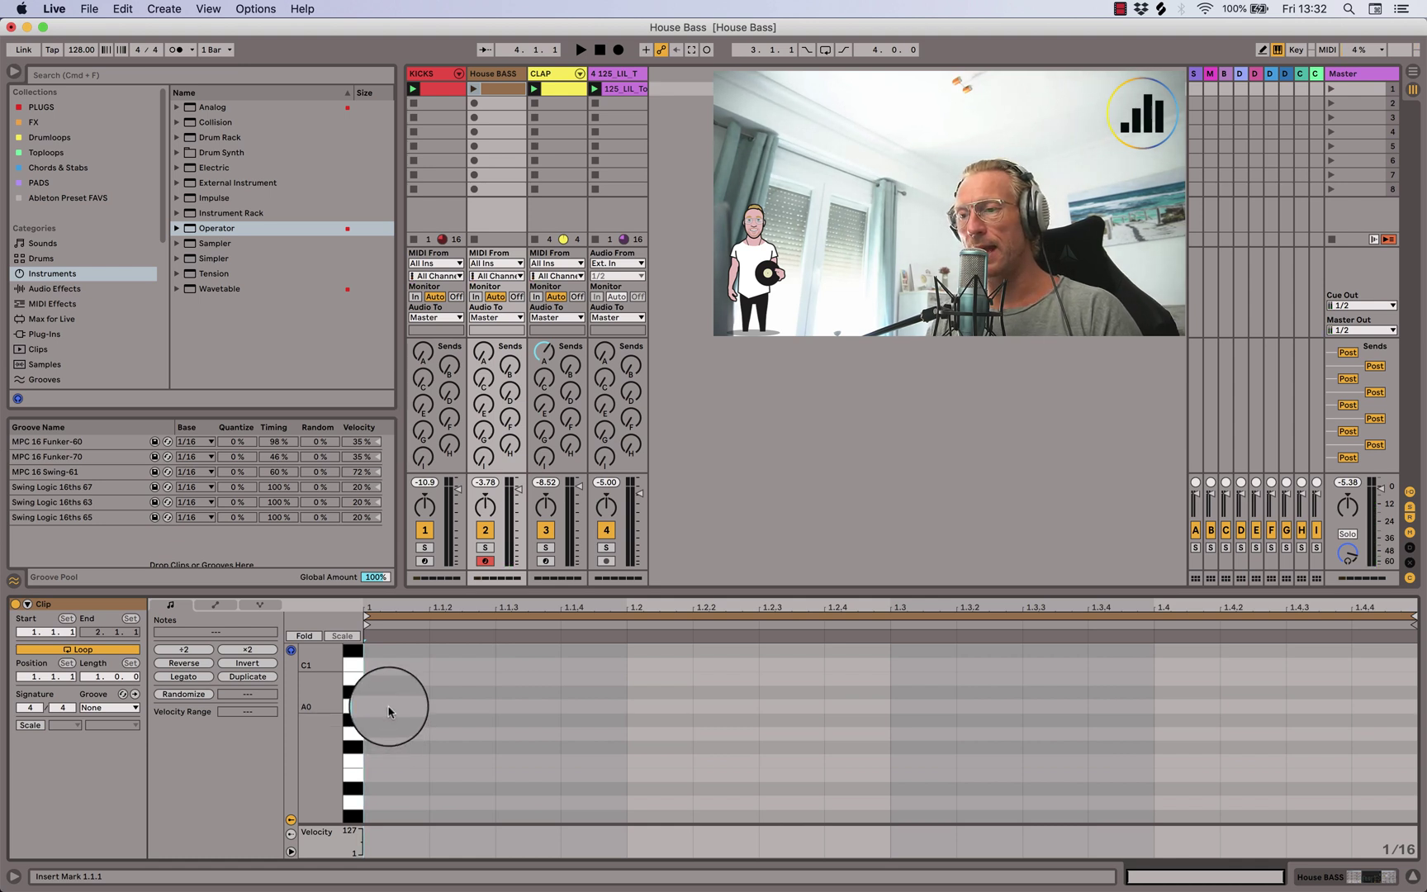
drag(390, 712, 505, 707)
click(578, 706)
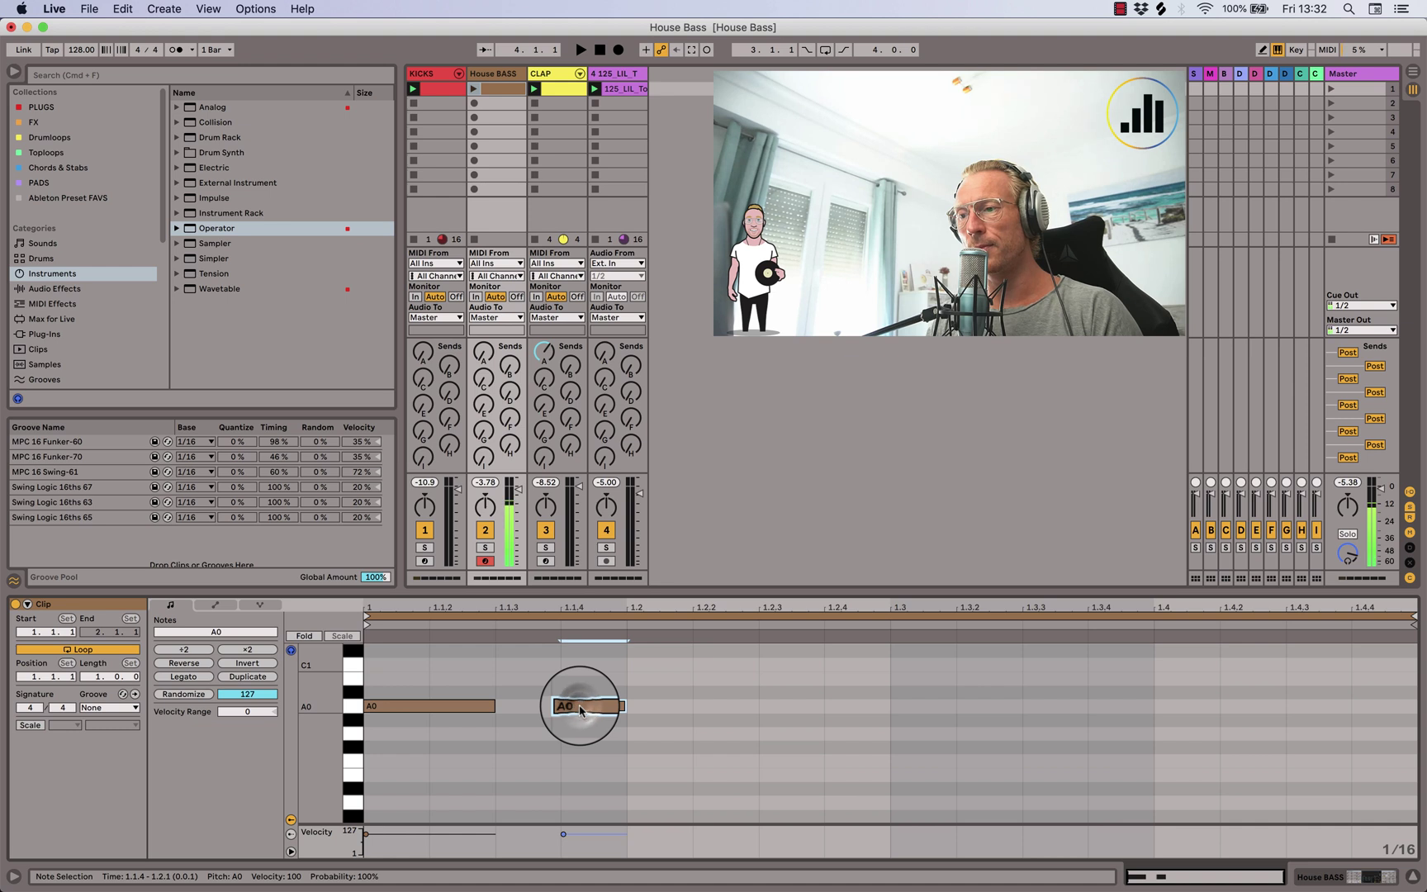
click(476, 89)
scroll(699, 671, up, 3)
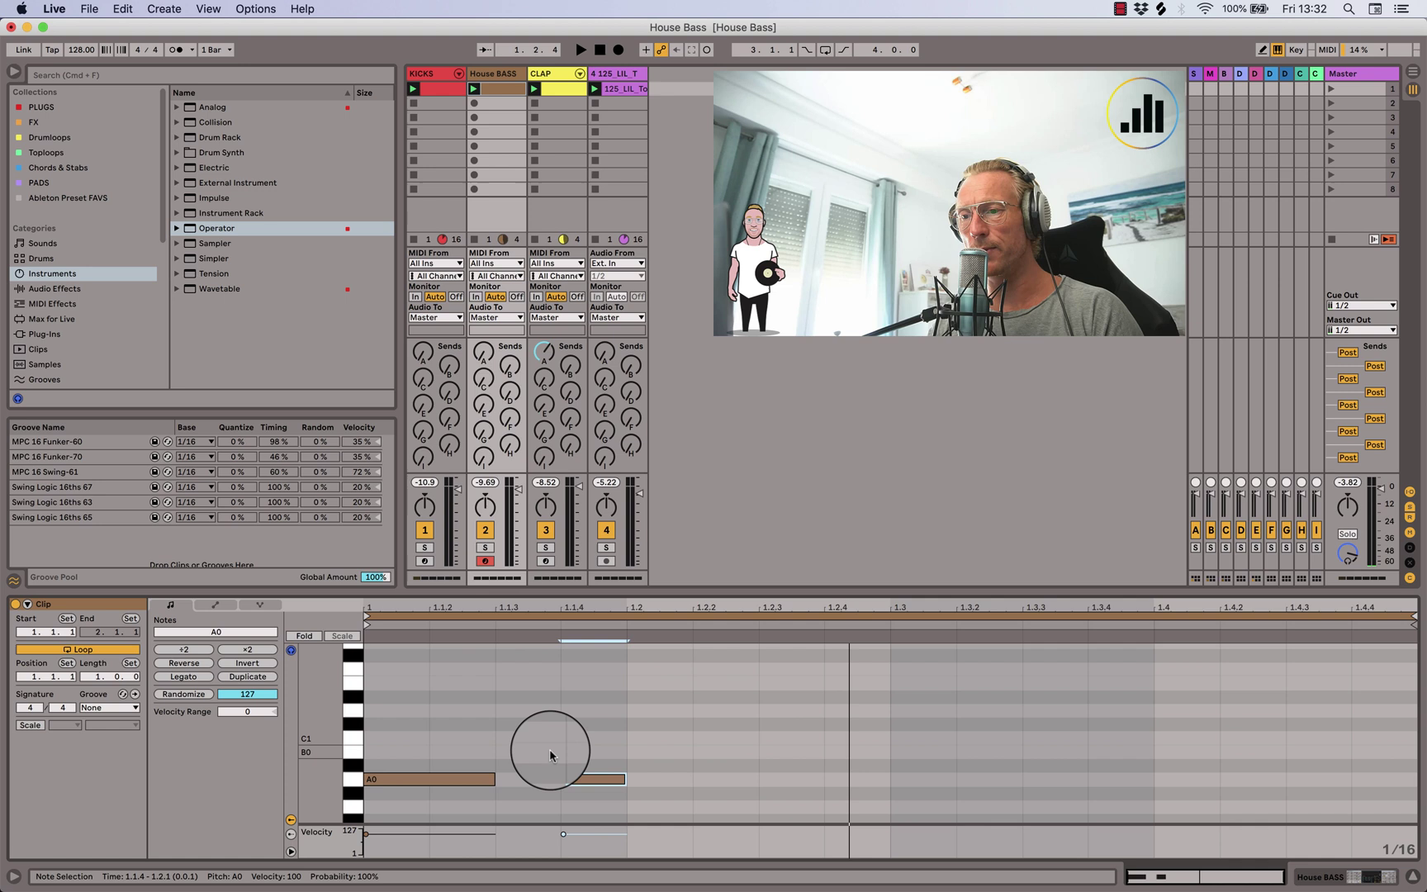
Add A0, C1 and E1 notes in beat two, nudged a sixteenth into rising order
double_click(735, 739)
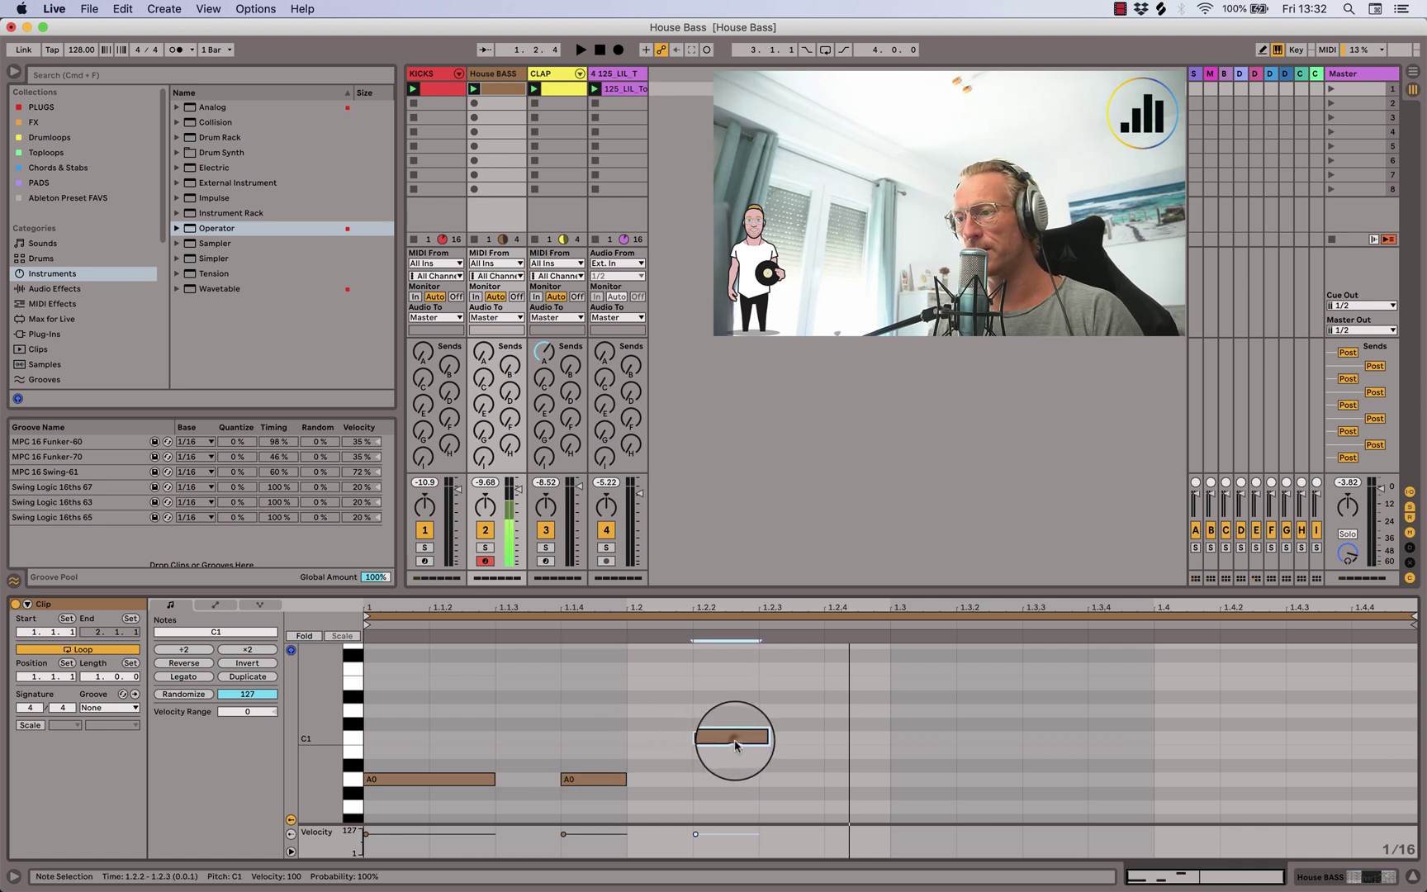
double_click(765, 682)
double_click(772, 779)
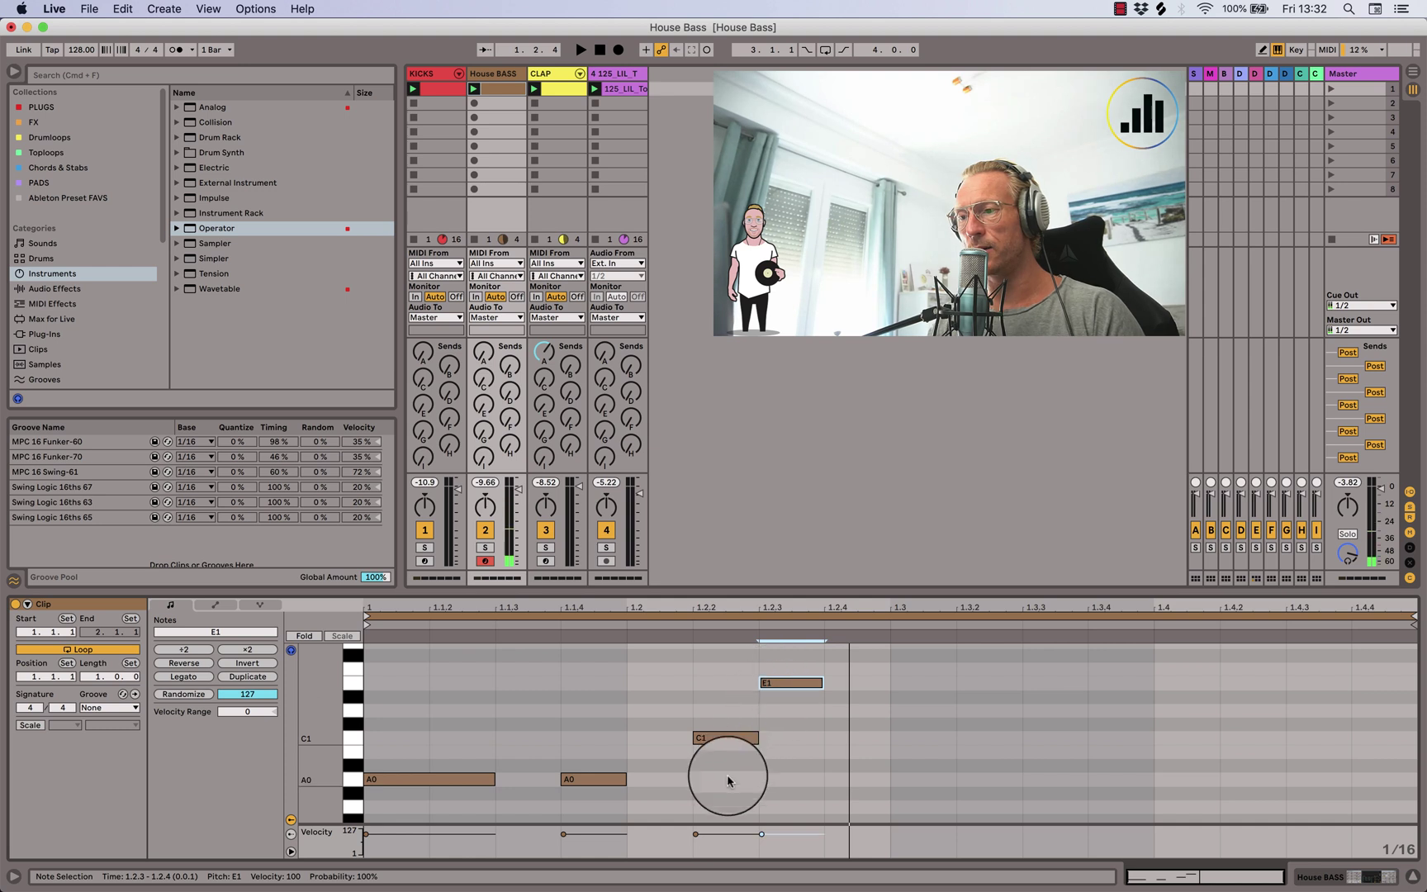
key(Left)
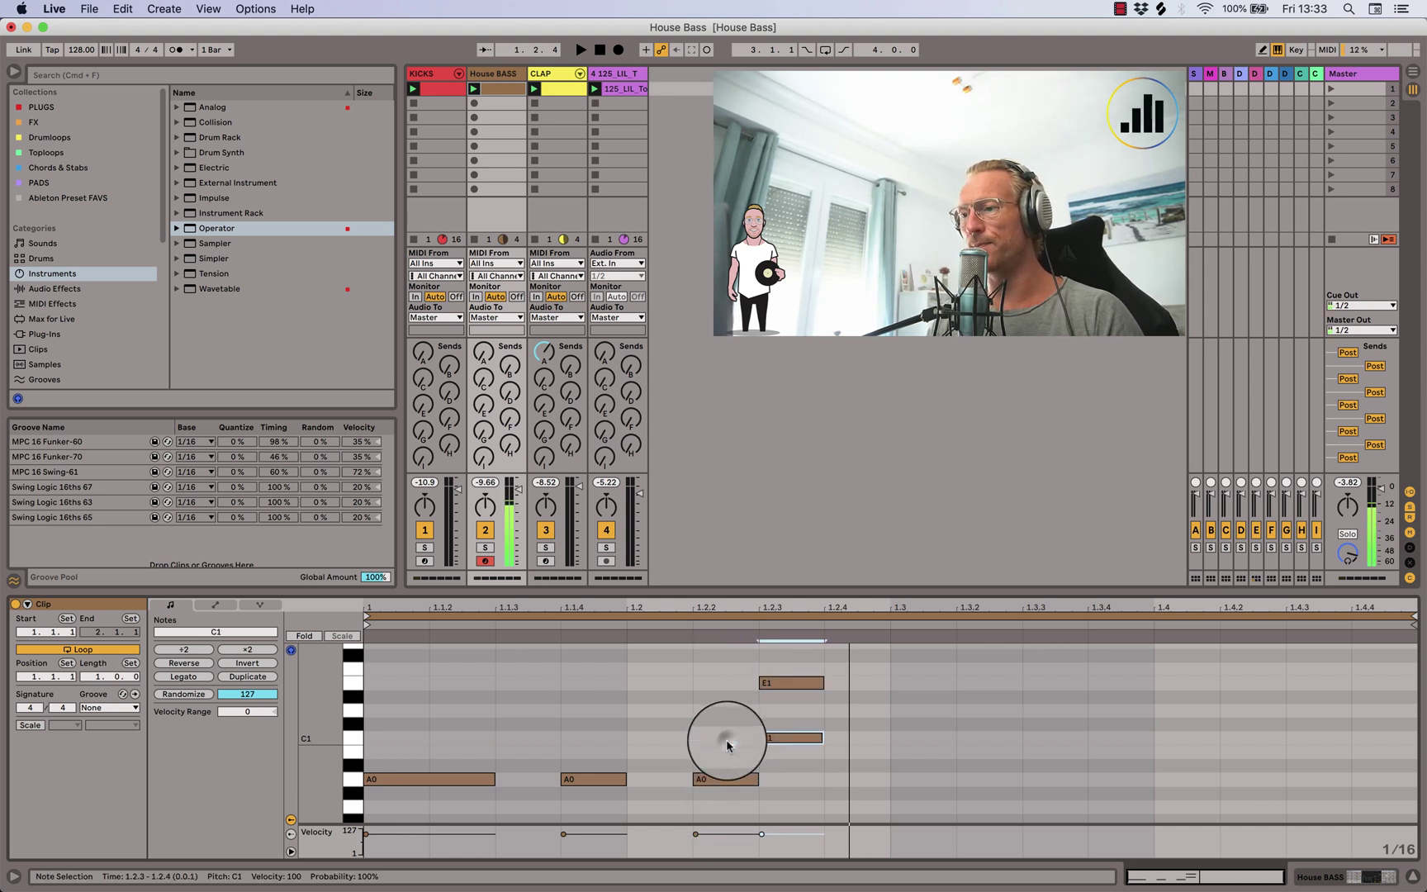
click(726, 743)
key(Right)
click(790, 680)
key(Right)
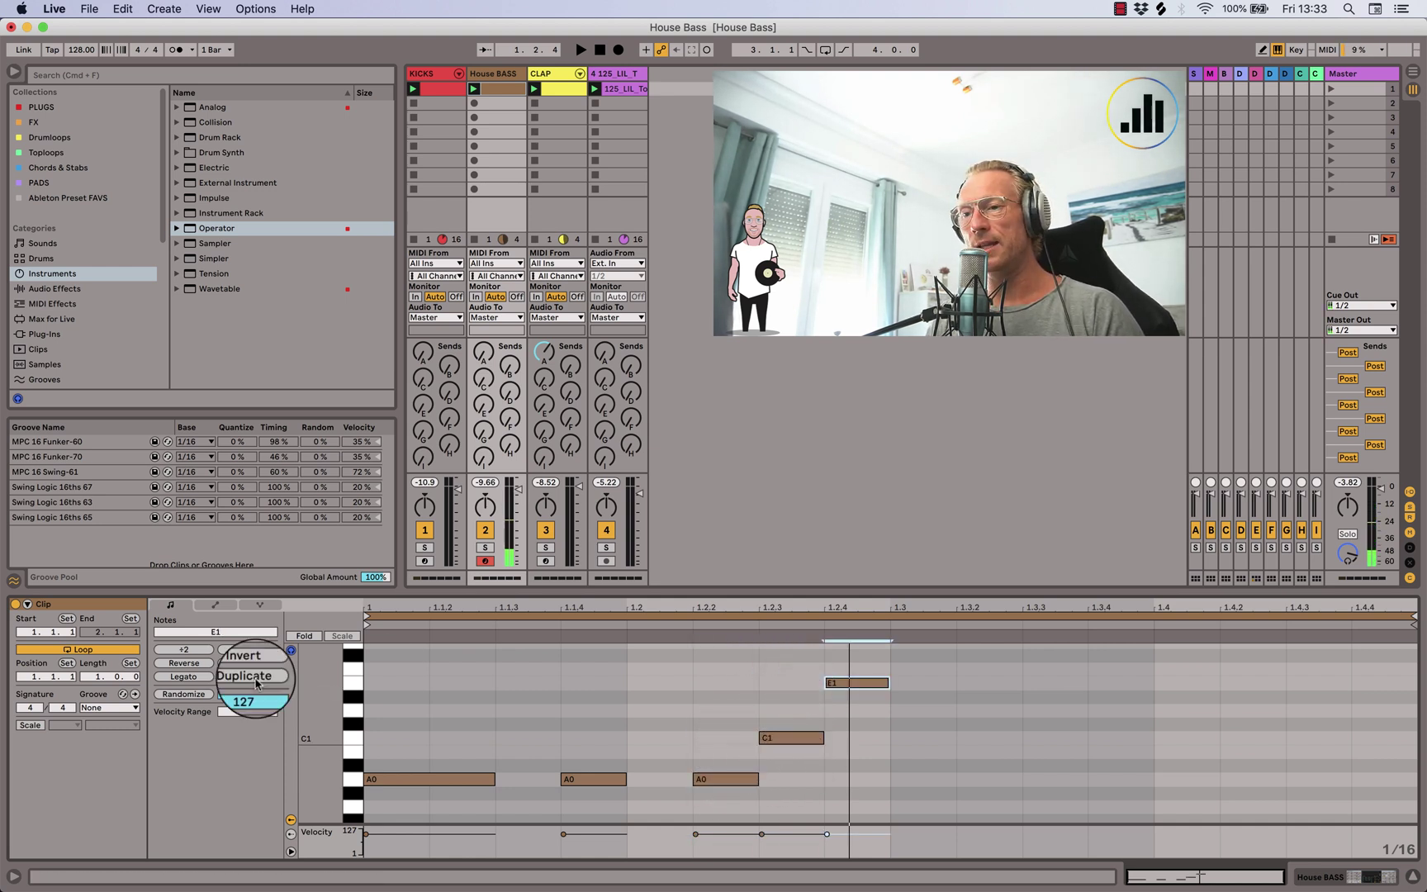
Apply the Swing Logic 16ths 63 groove to the House Bass clip and play it
click(104, 708)
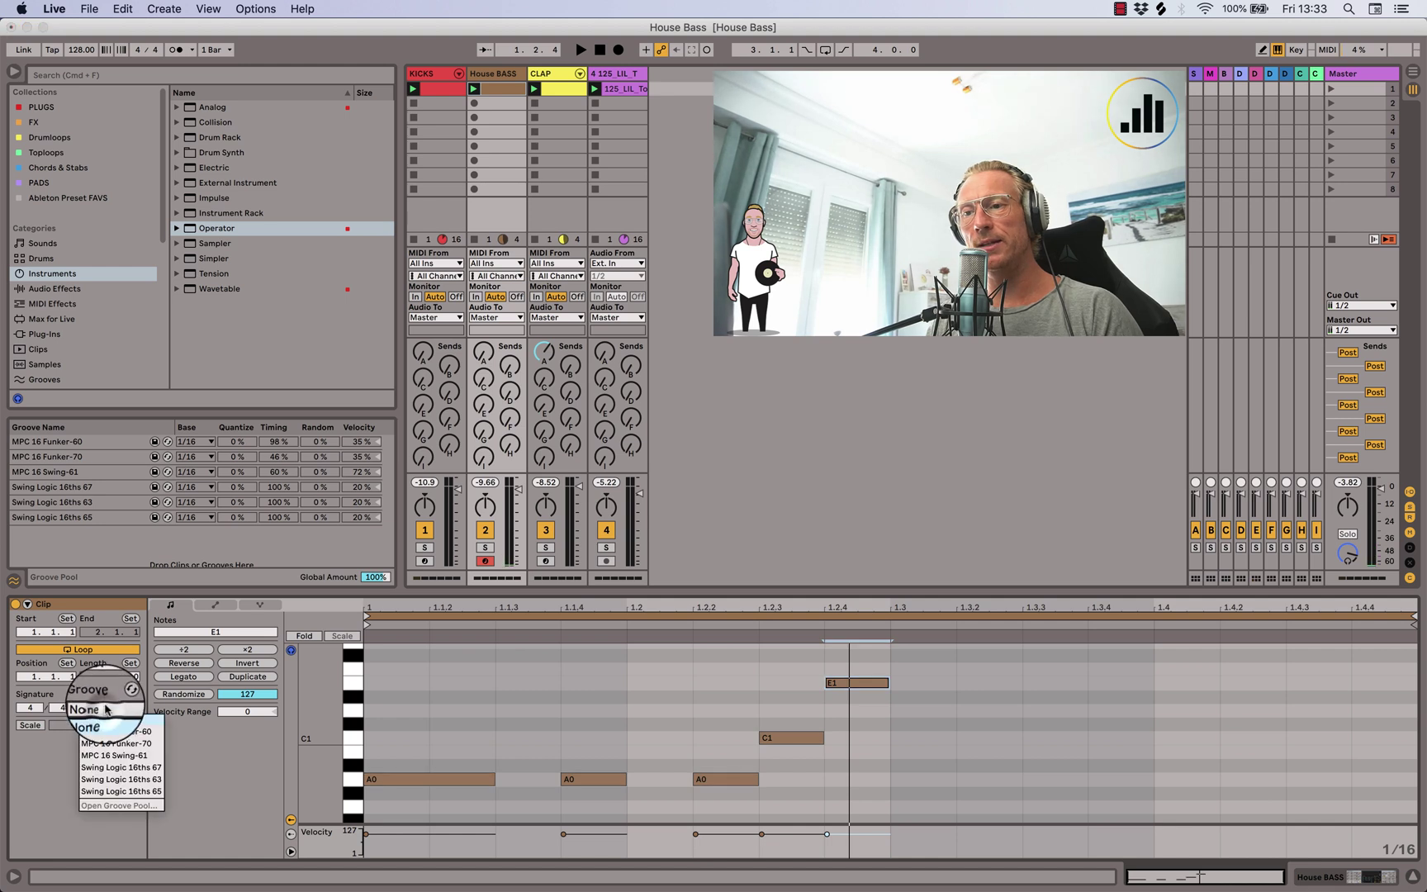
click(128, 784)
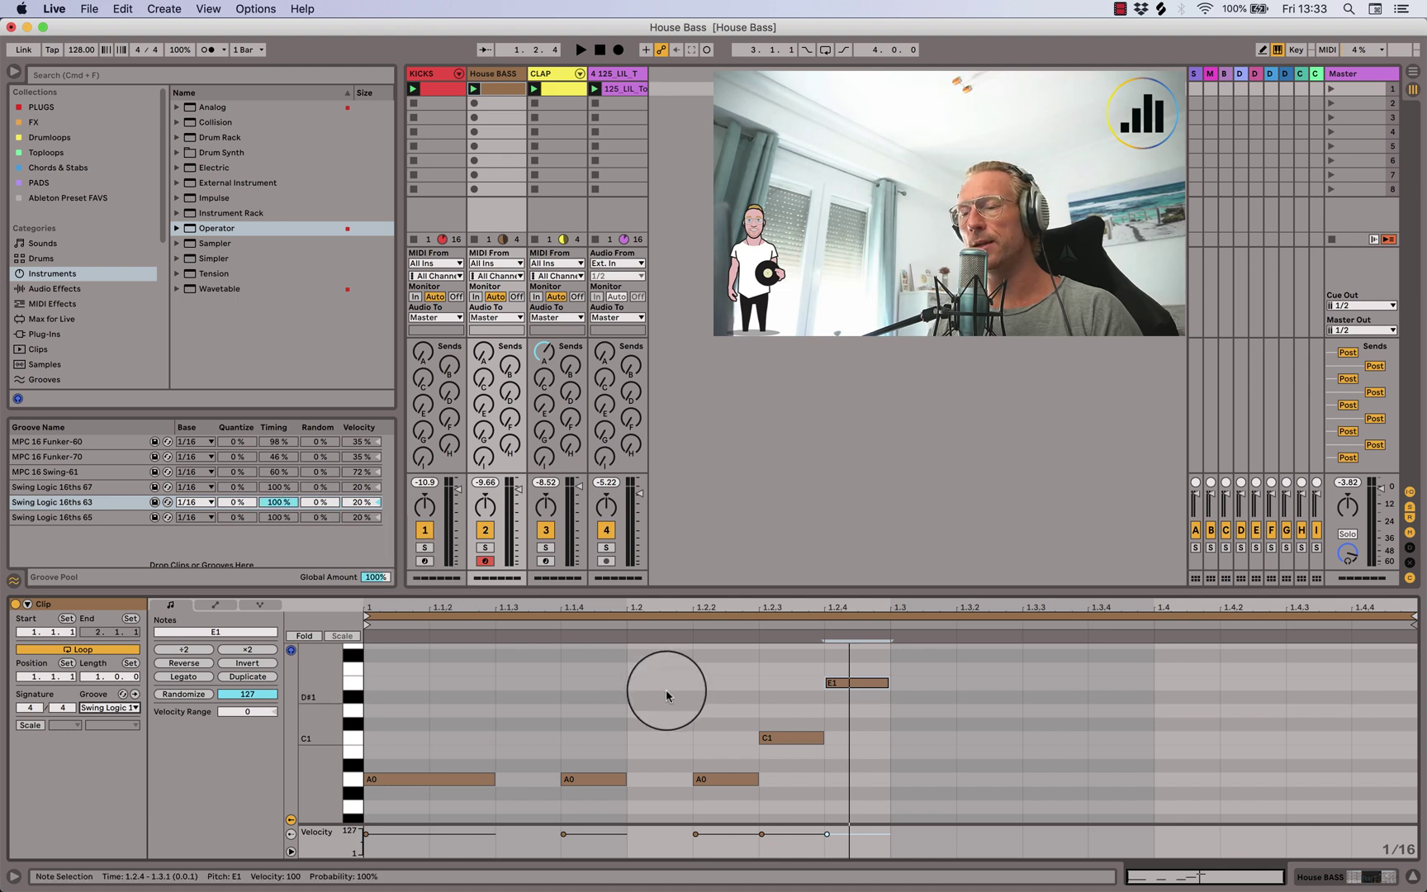
key(space)
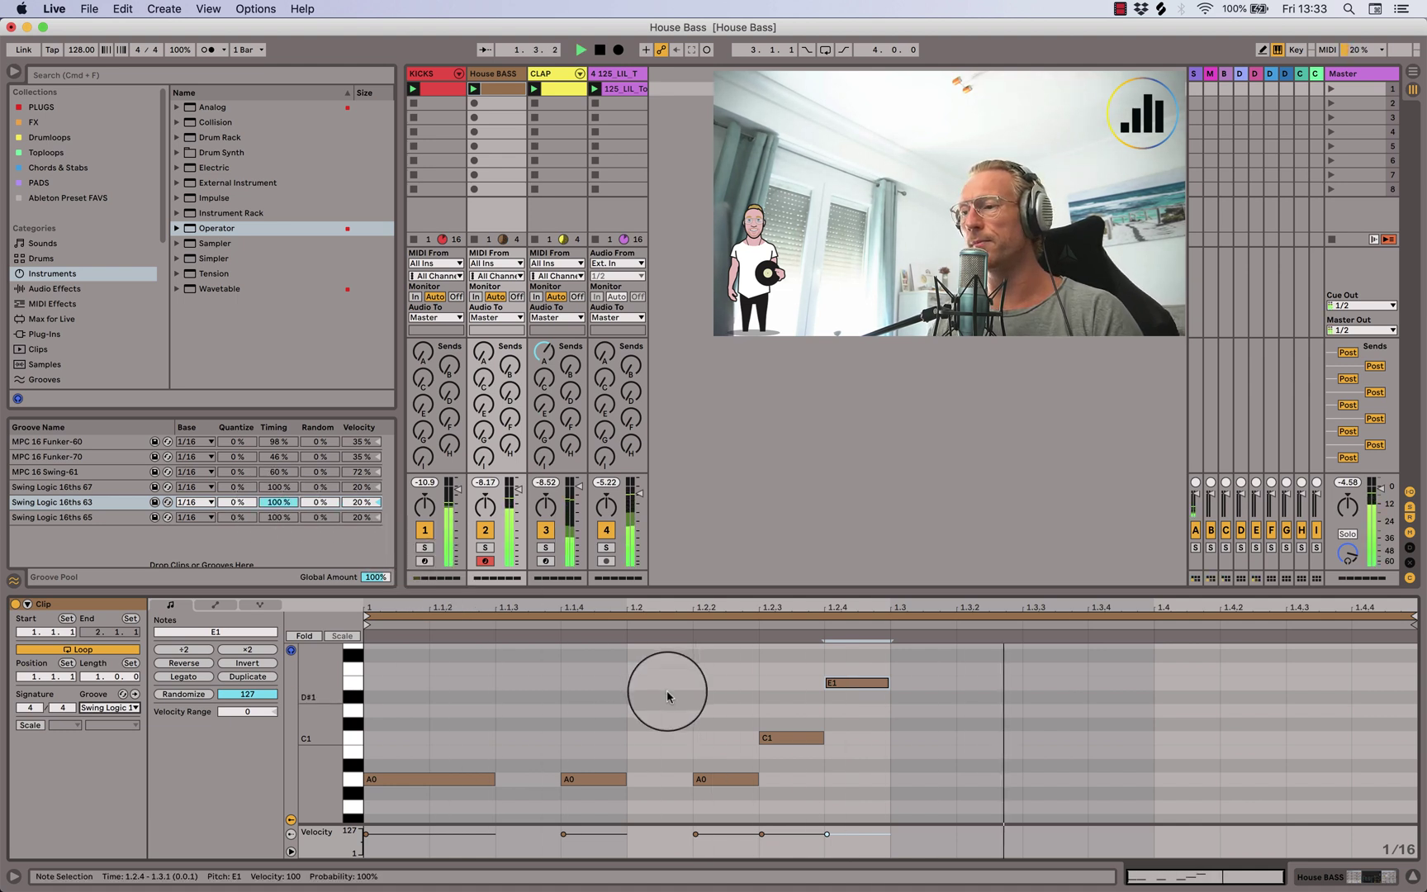
Add E1 at 1.3.3, E1 at 1.4.2 and C1 at 1.4.3, then audition the pattern
click(1056, 681)
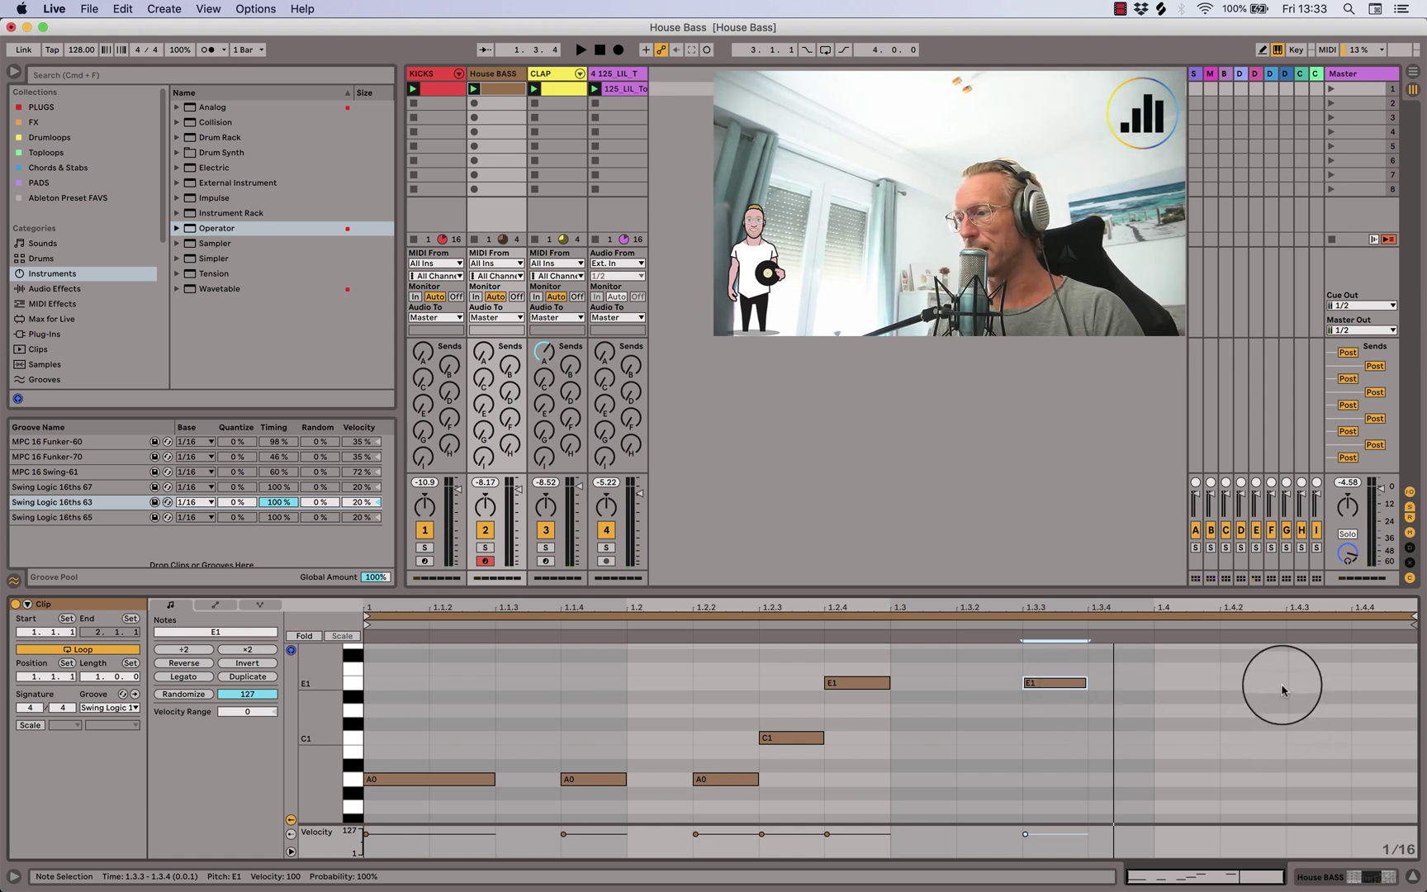
click(1254, 683)
click(1318, 738)
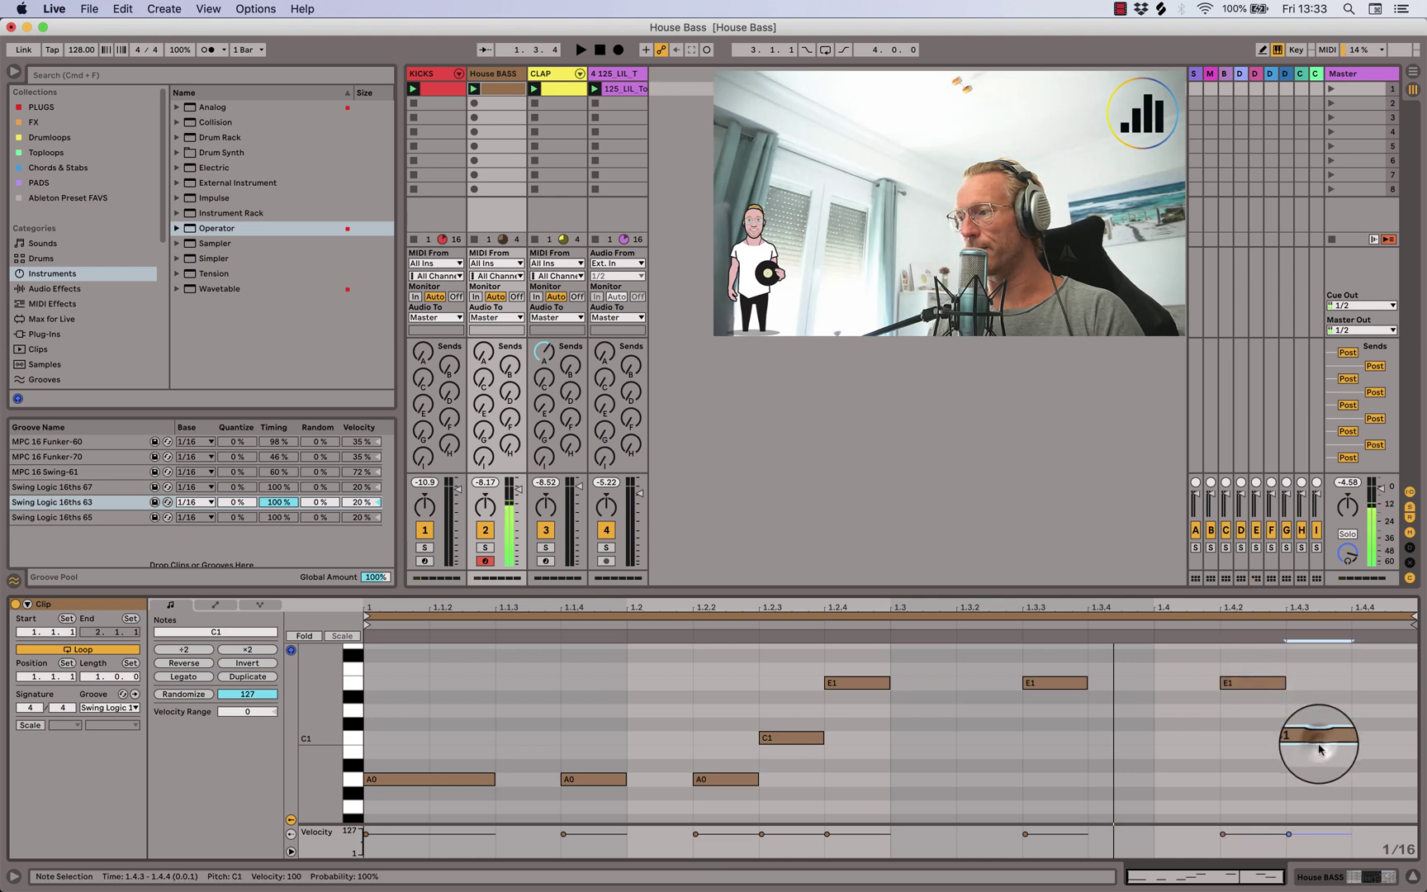
key(space)
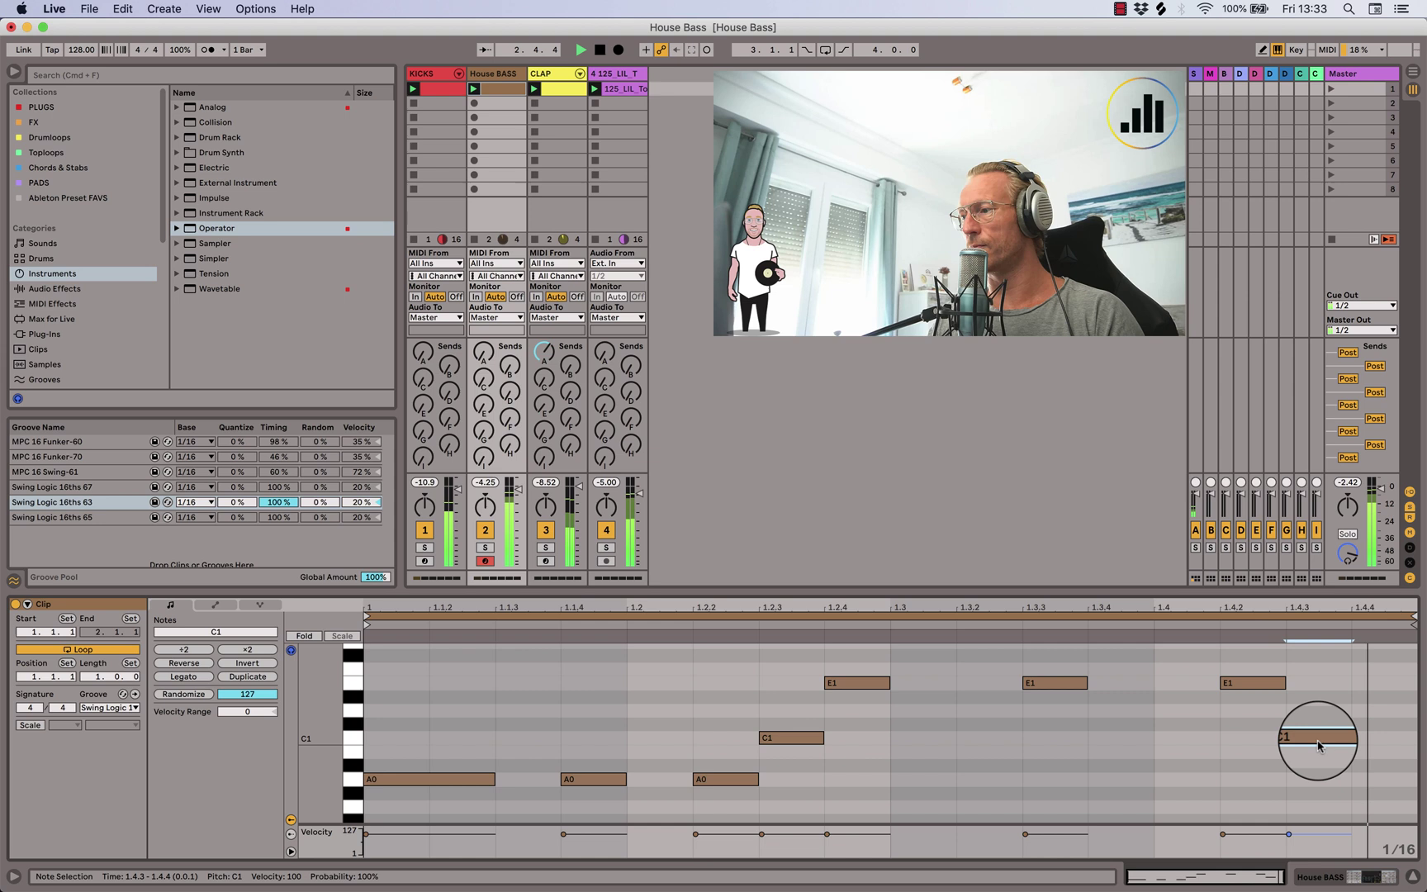
key(space)
Lengthen the 1.3.3 E1 note to 1.4.1 and add a closing E1 at 1.4.4
click(1082, 682)
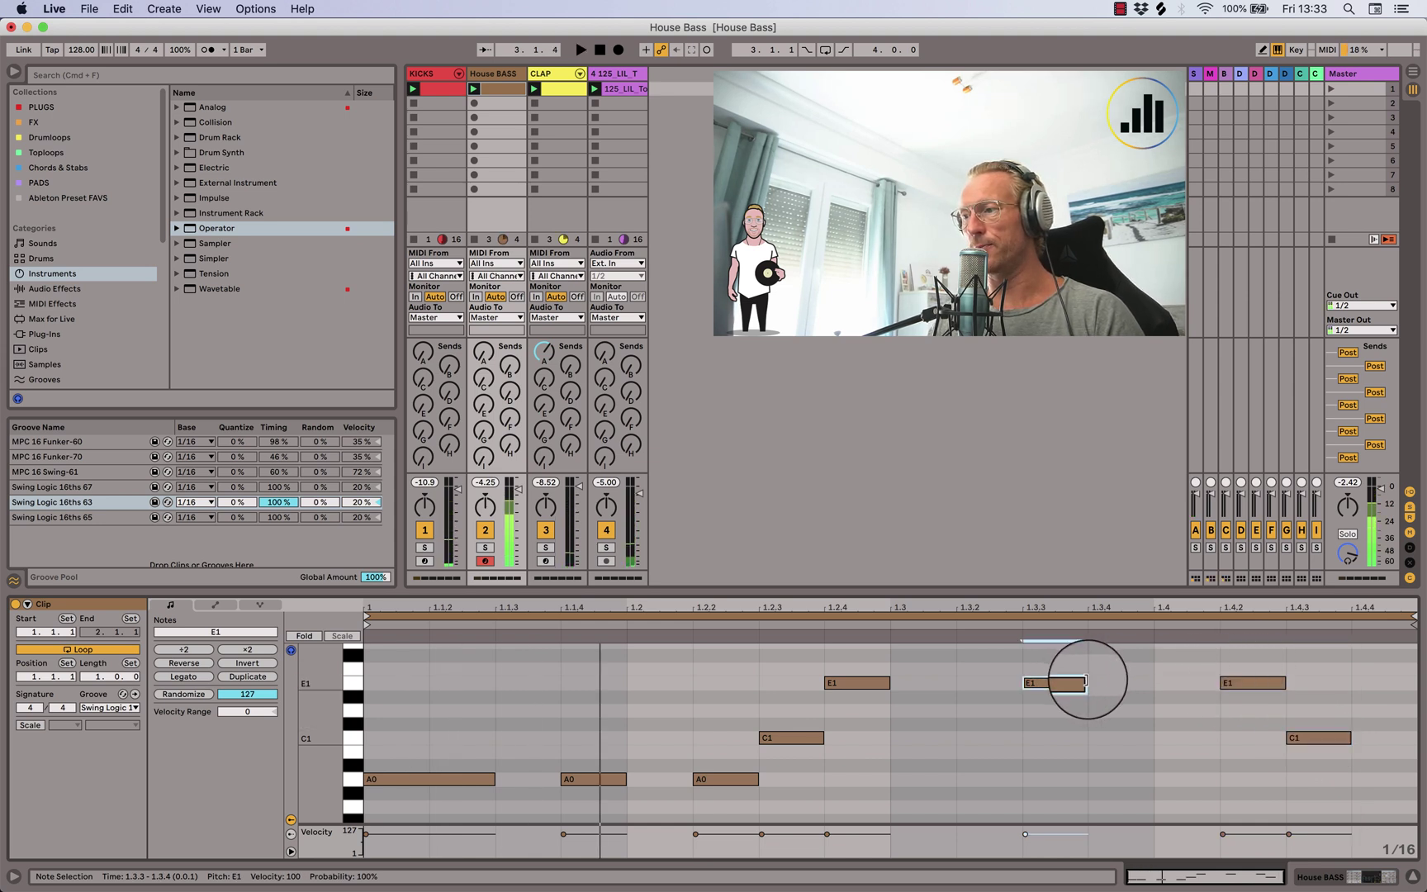
drag(1086, 682, 1153, 682)
key(space)
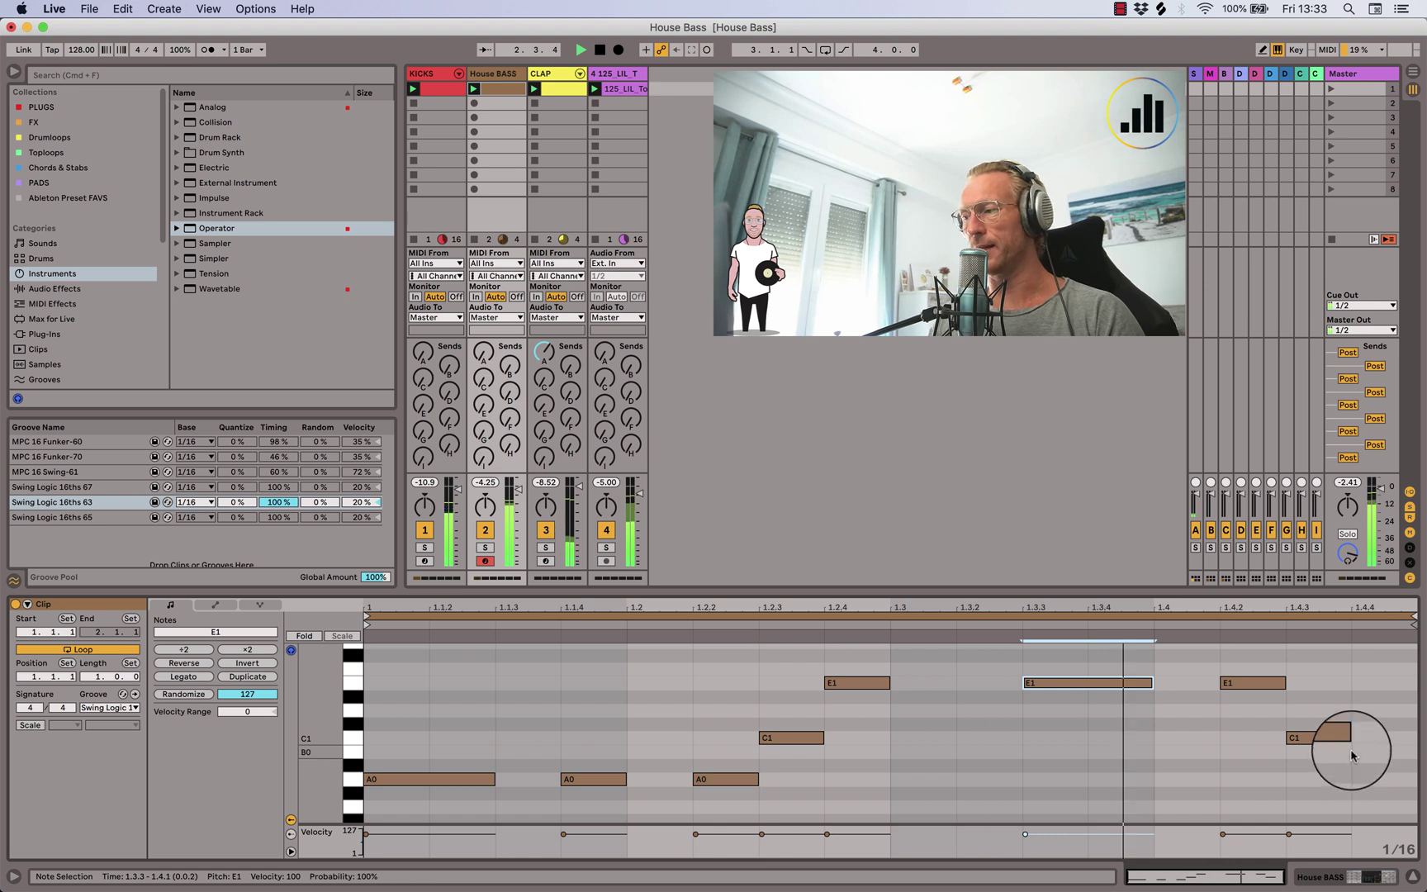
double_click(1370, 683)
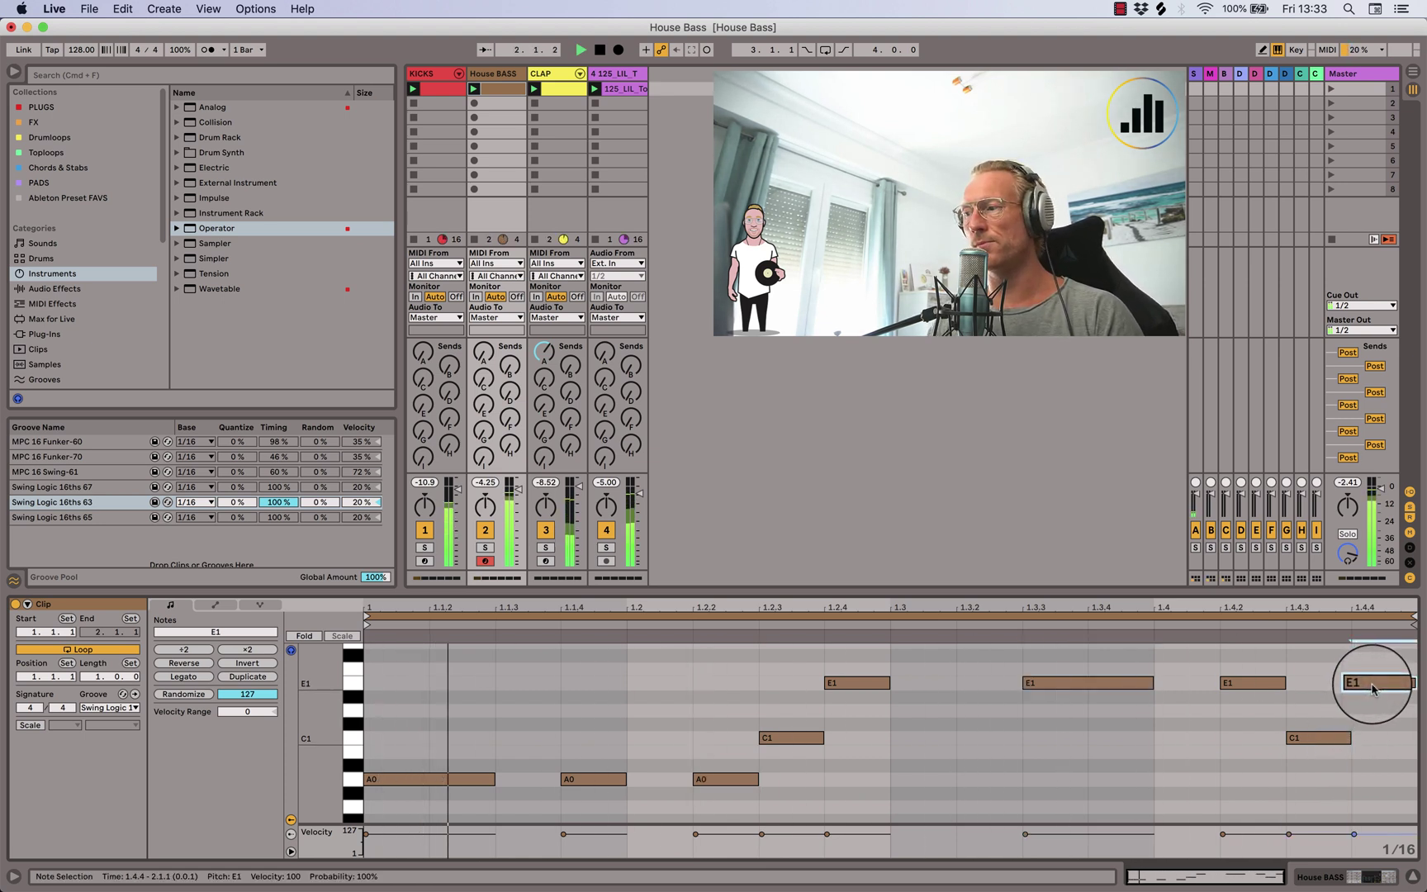
Duplicate the bass pattern into bar 2 and delete the extra E1 before it
click(245, 678)
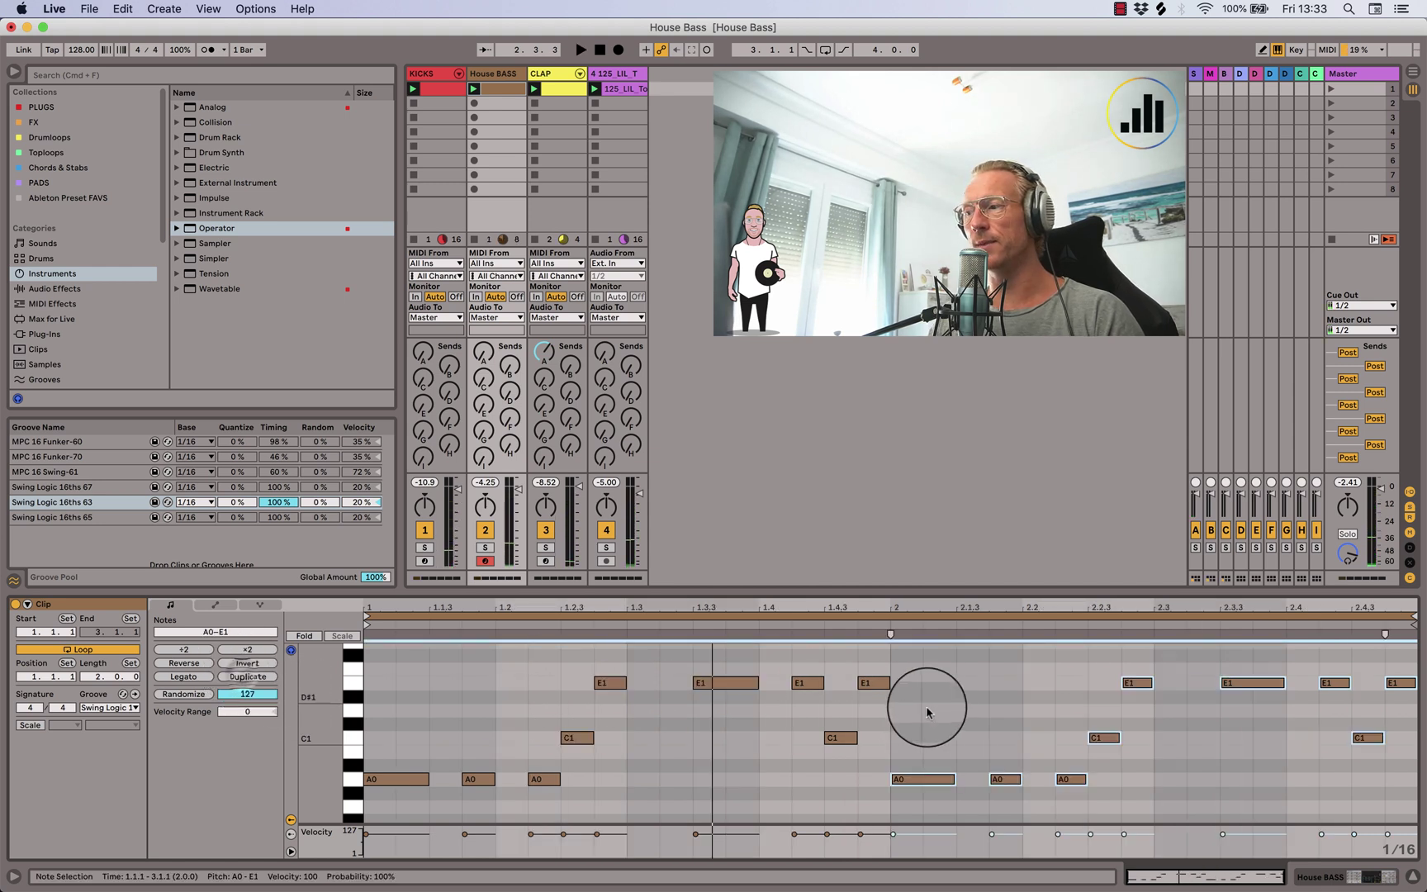
double_click(868, 683)
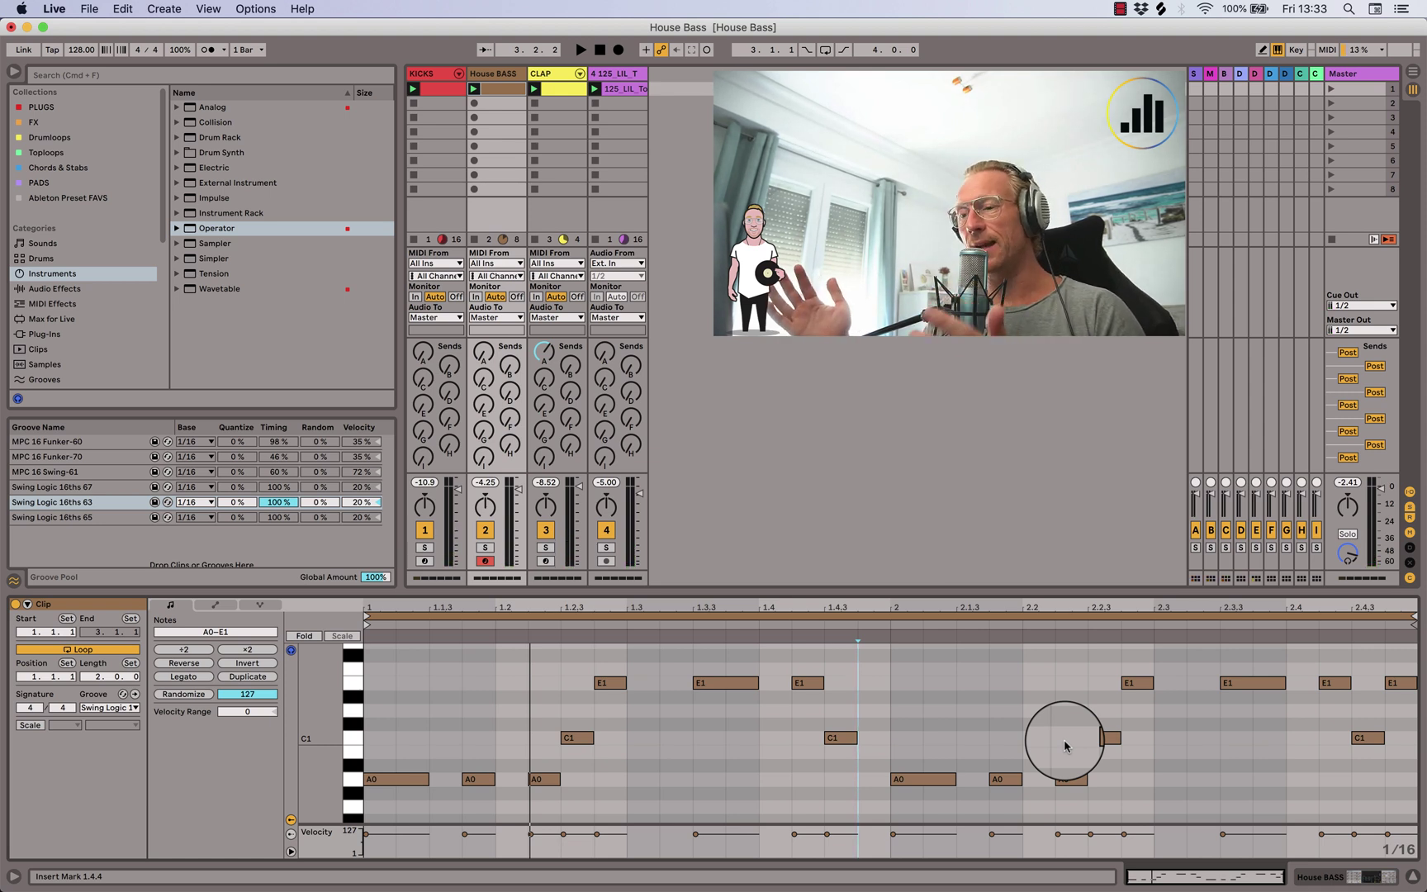
Lower the velocities of the E1 notes at 1.4 and 2.4 in the clip's velocity lane
click(562, 842)
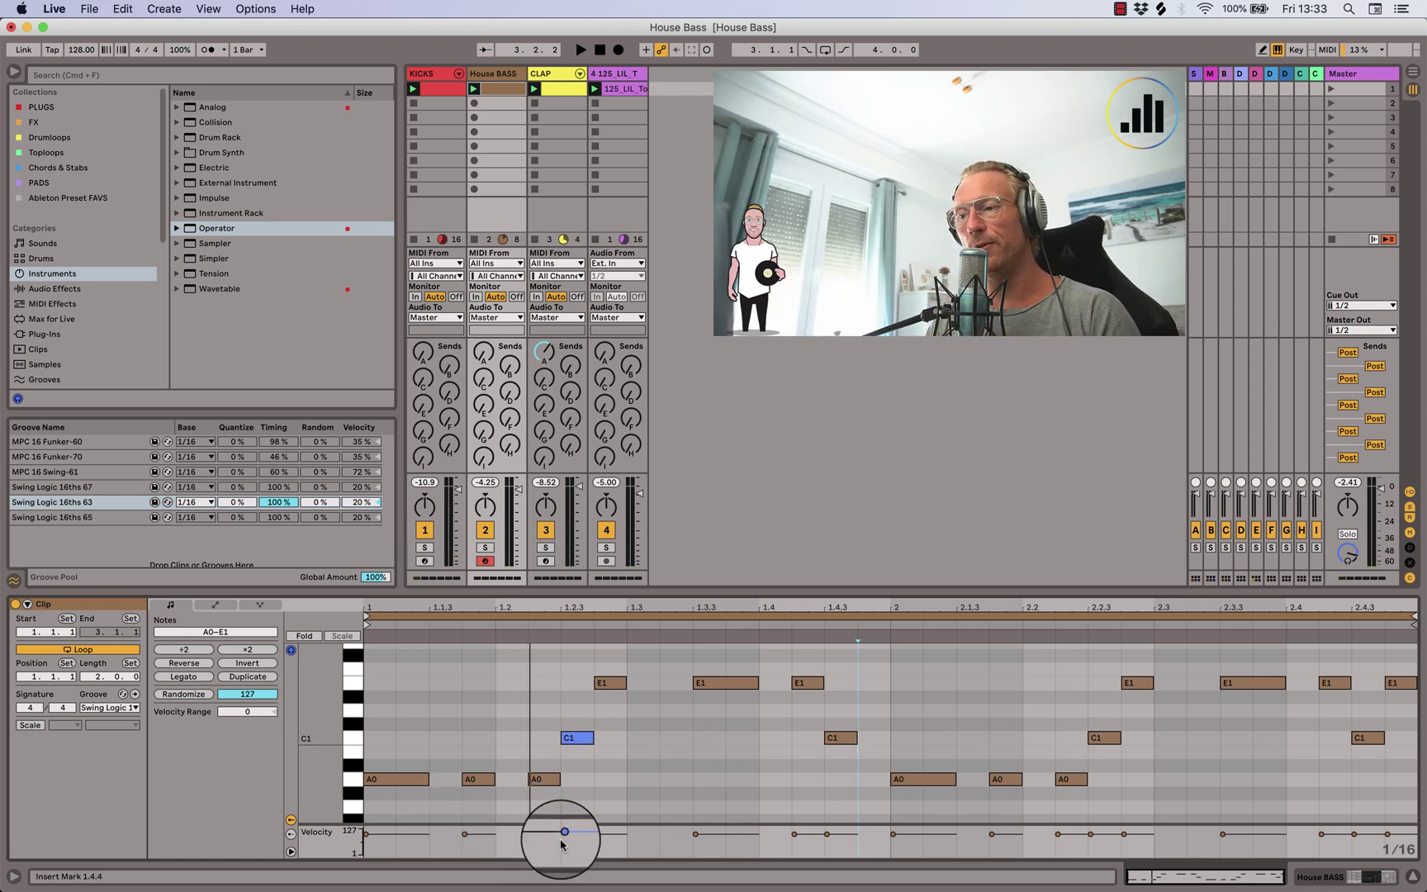
click(535, 835)
click(562, 834)
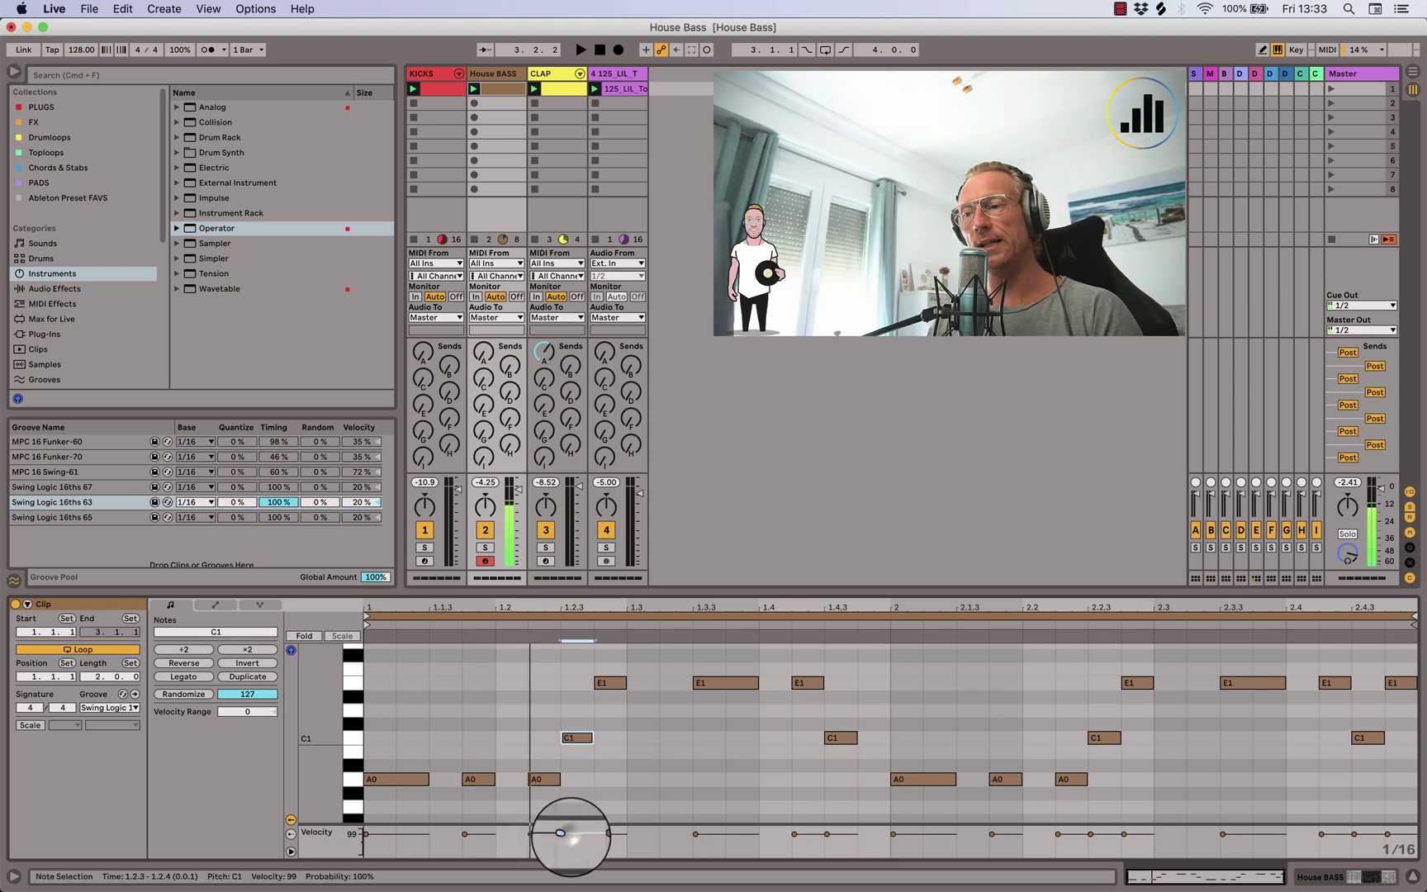
click(802, 835)
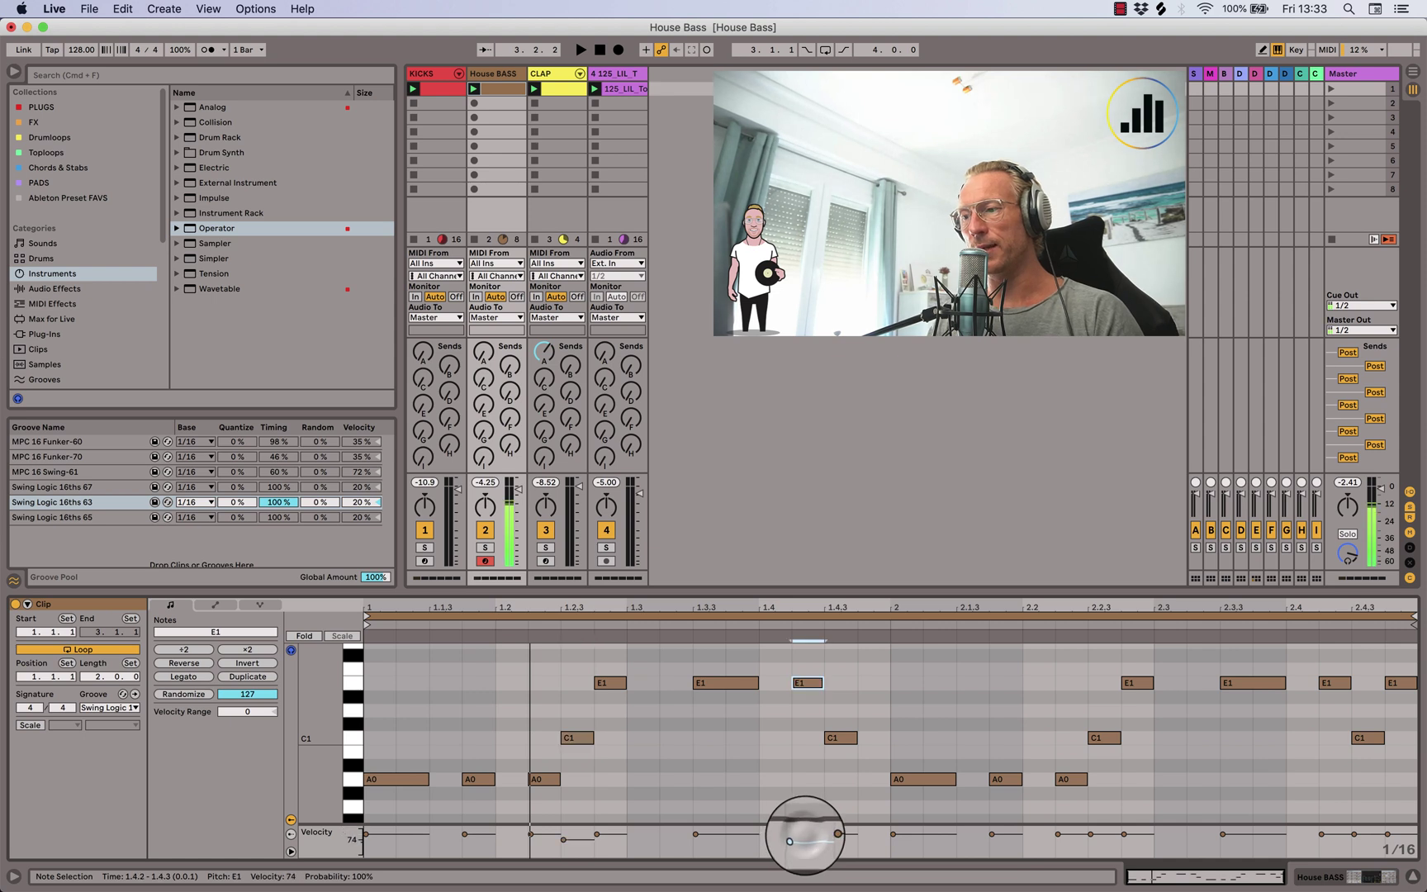
drag(795, 834, 796, 840)
click(1090, 836)
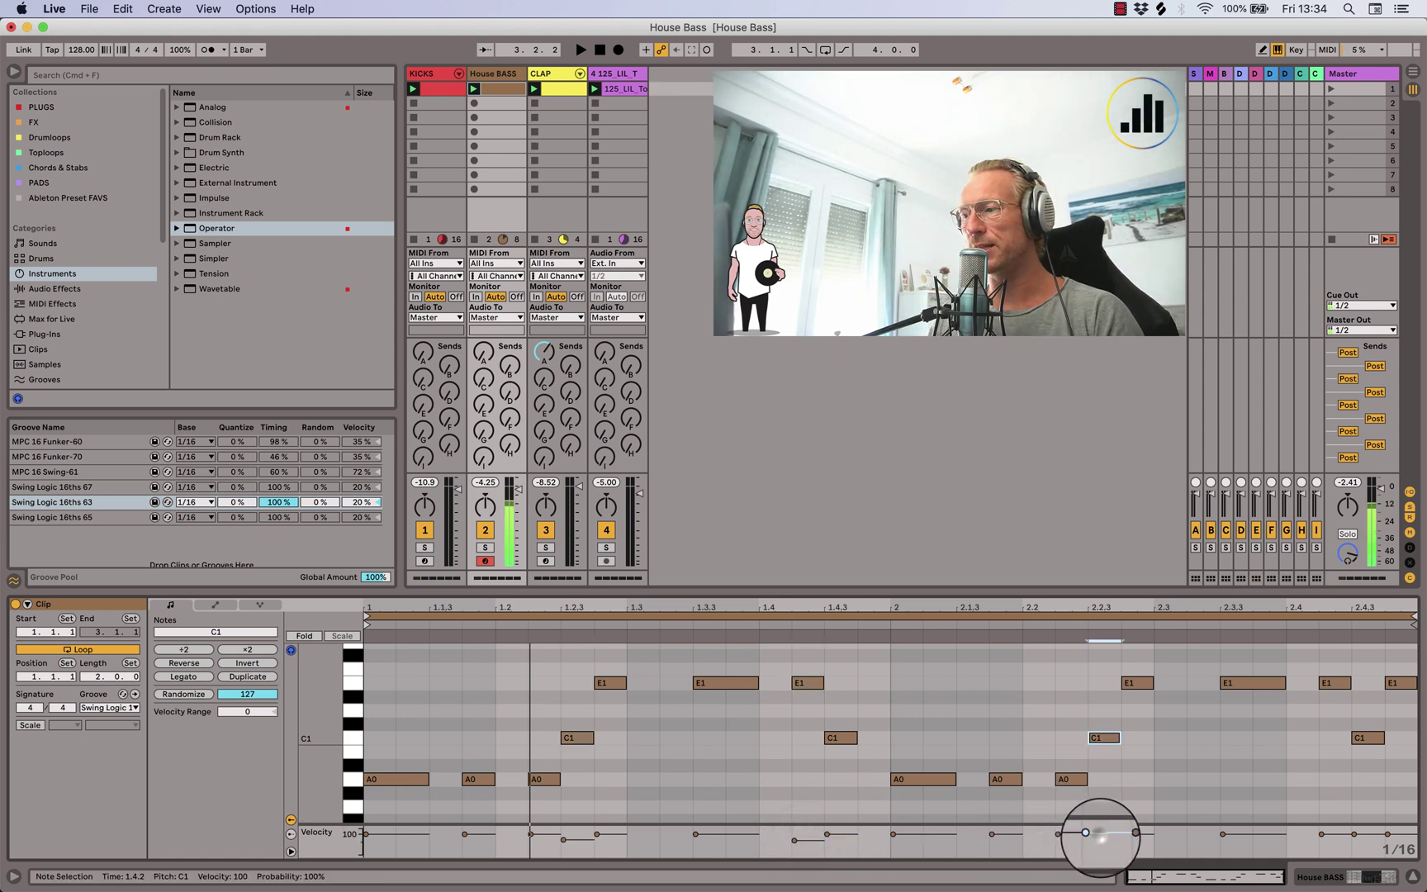
drag(1324, 831, 1387, 838)
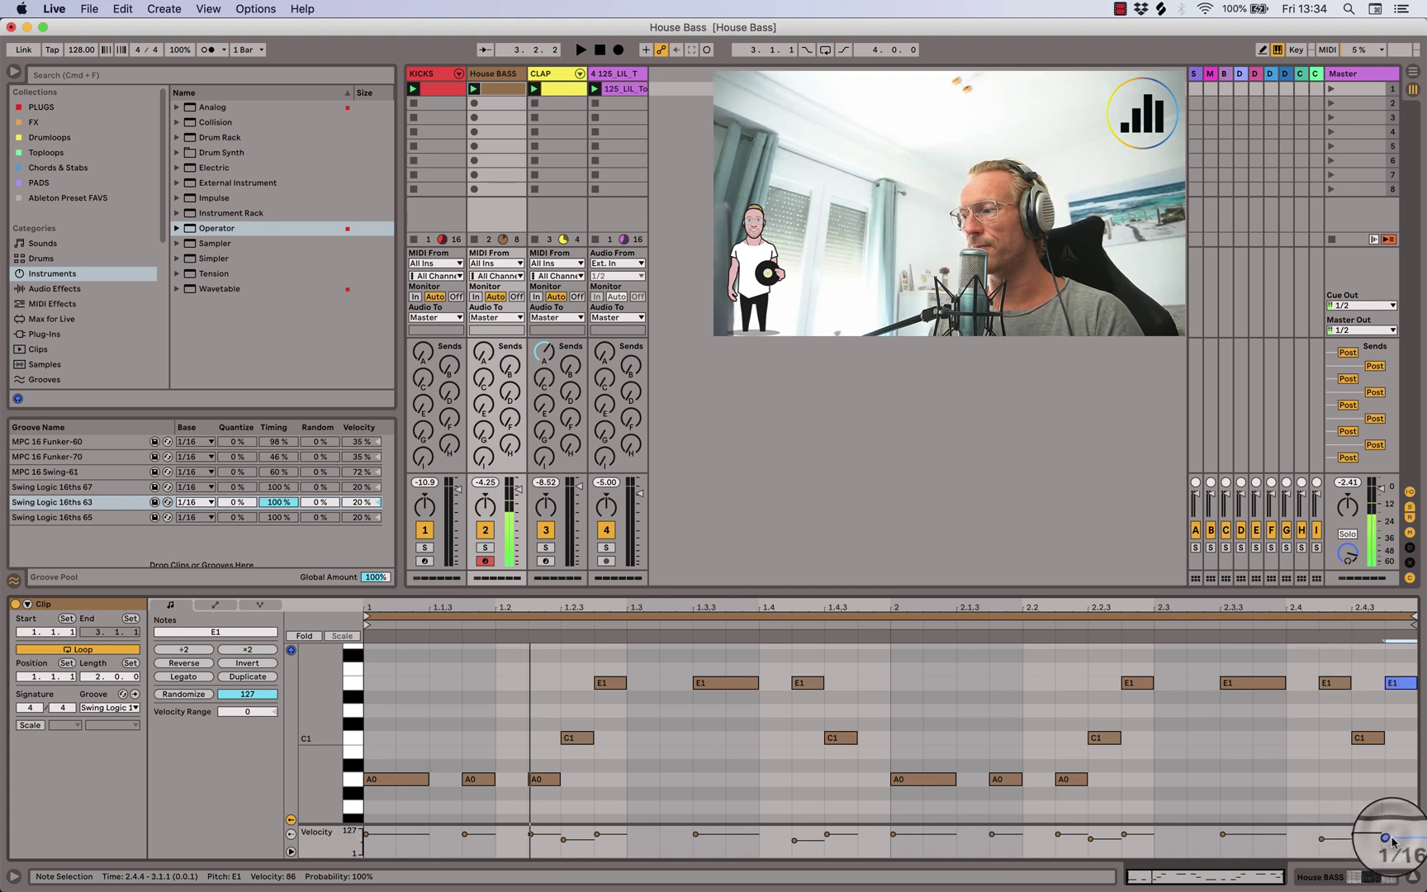
Show the House Bass Operator's oscillators, set their velocity sensitivity to 40 %, and start playback
click(495, 73)
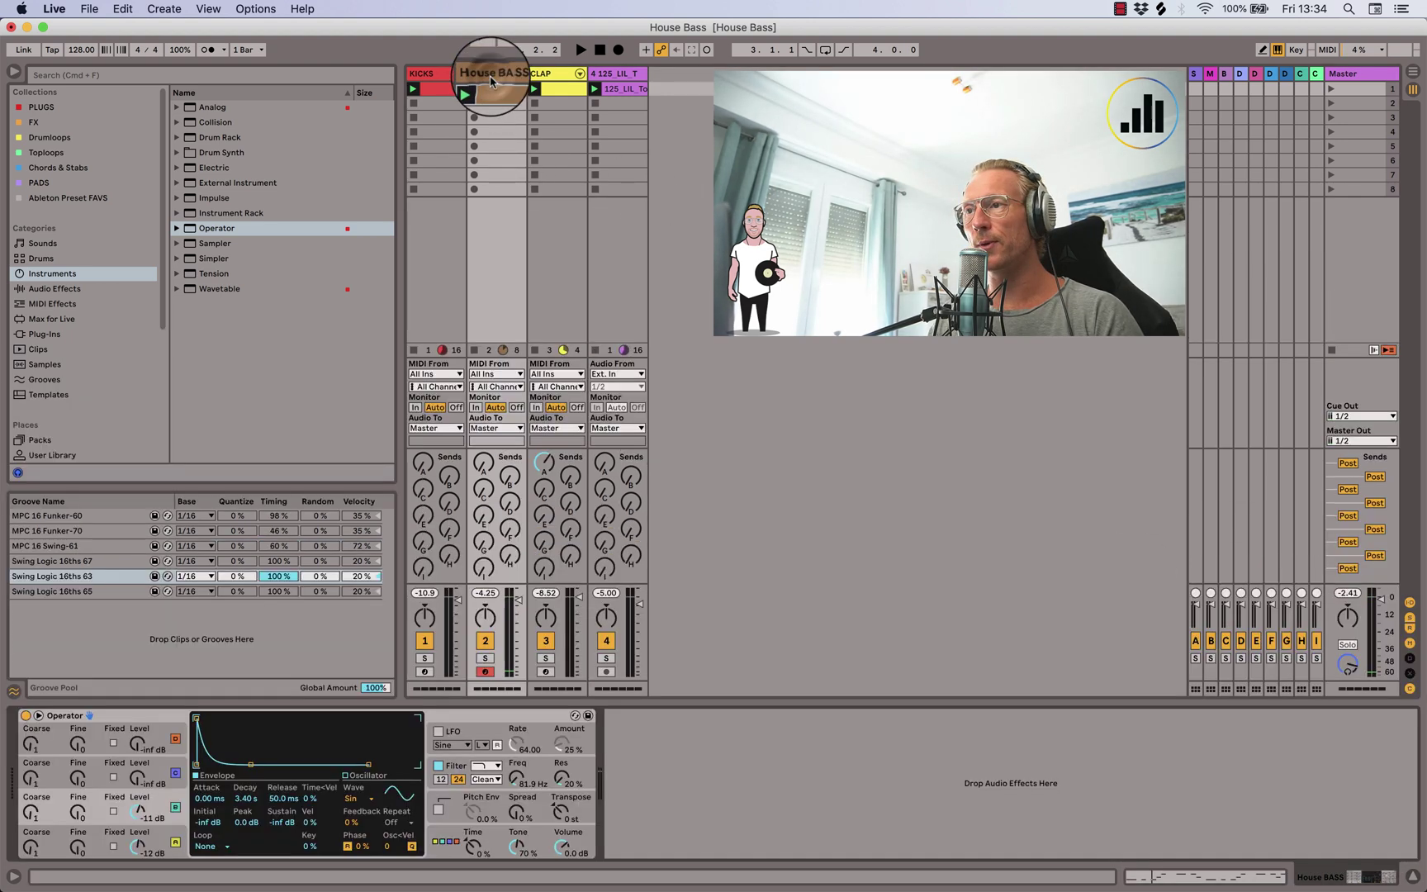
click(136, 843)
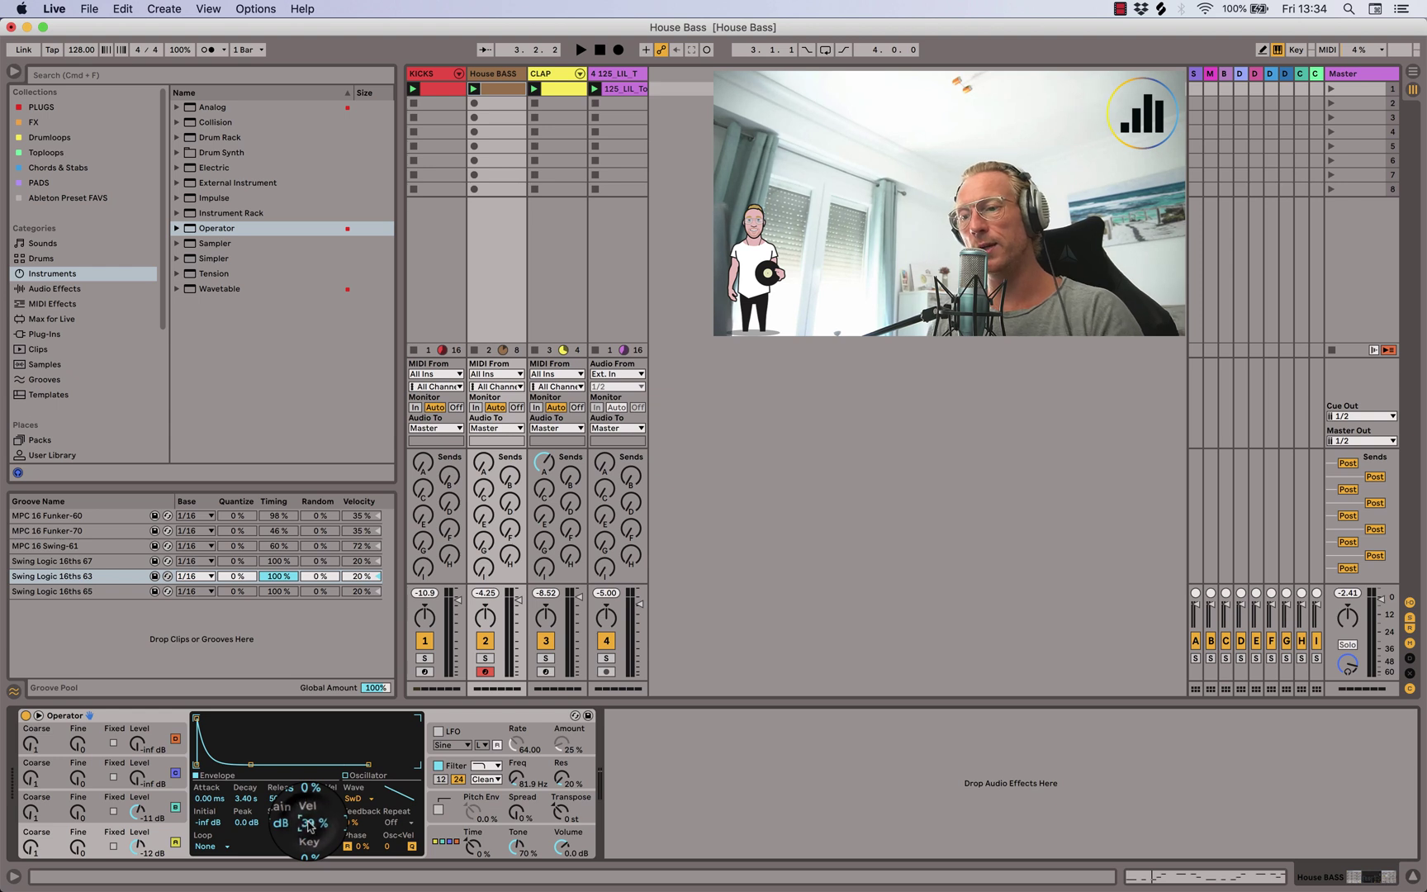
click(137, 812)
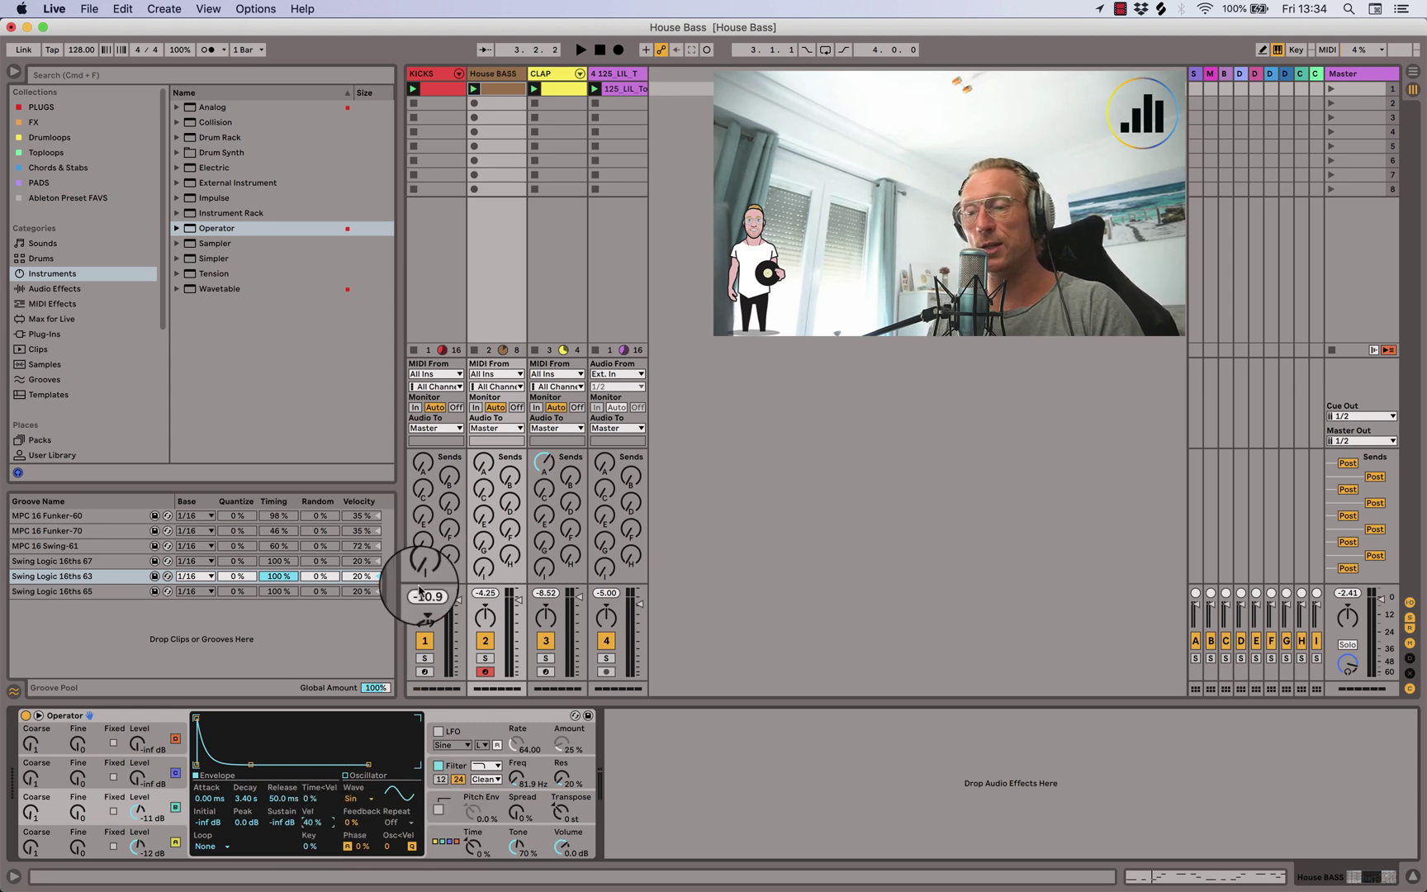
key(space)
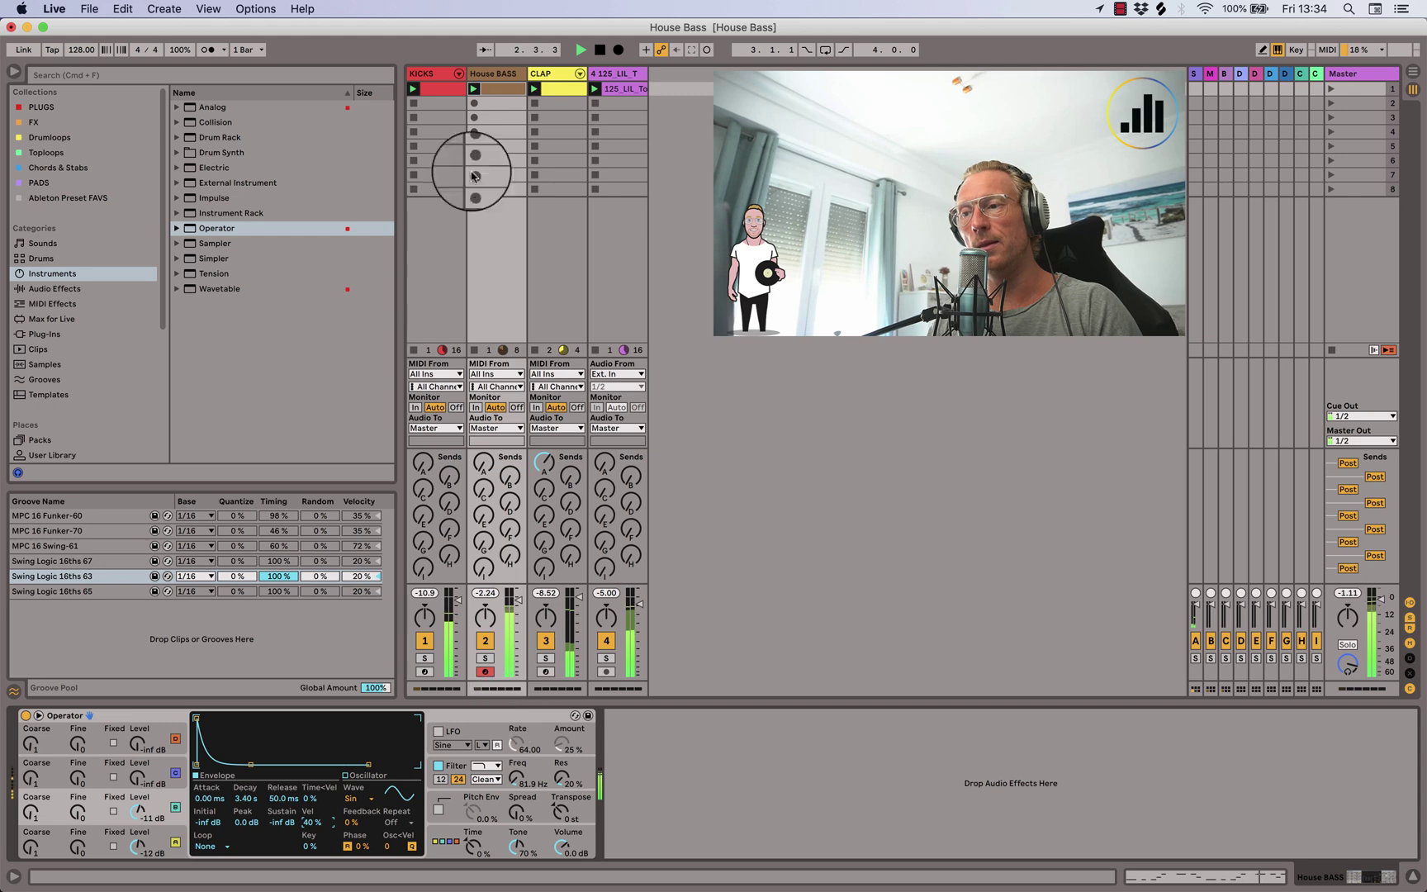
Lower the velocity of the C1 note at 1.2.3 to 69, then bring Operator back into view
click(500, 88)
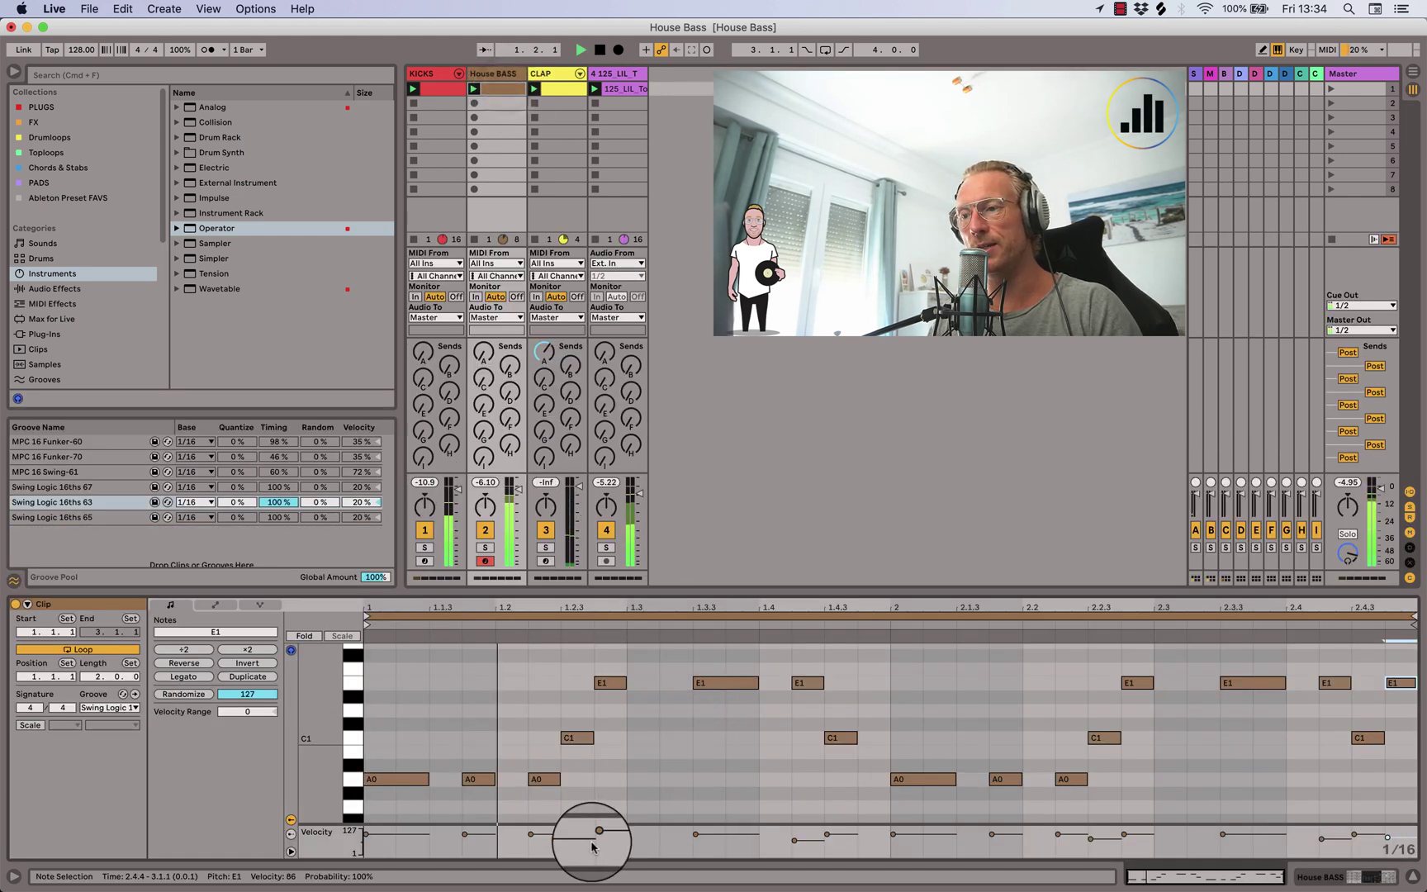
drag(563, 839, 565, 839)
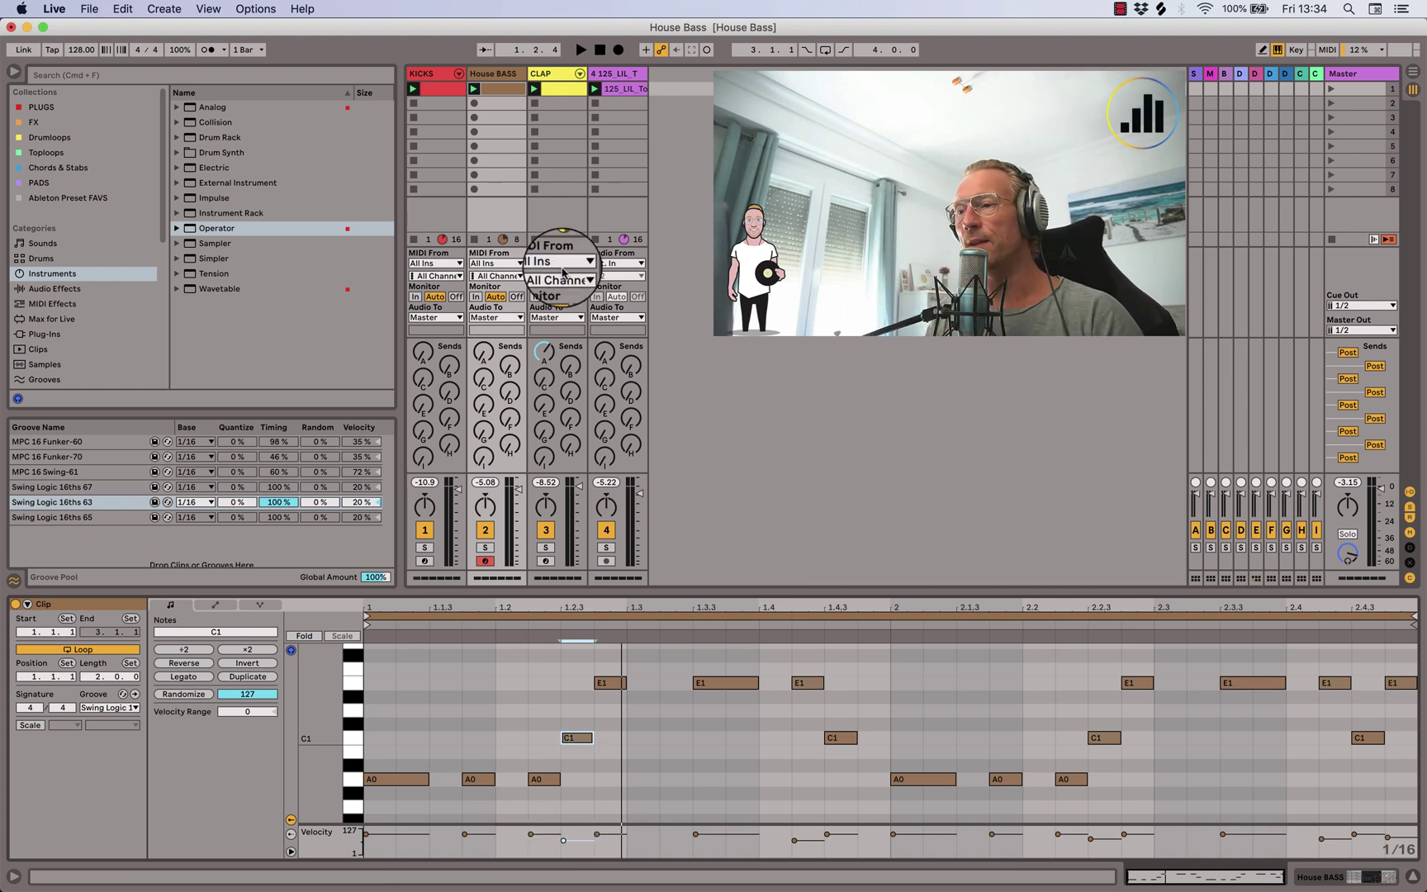
click(493, 73)
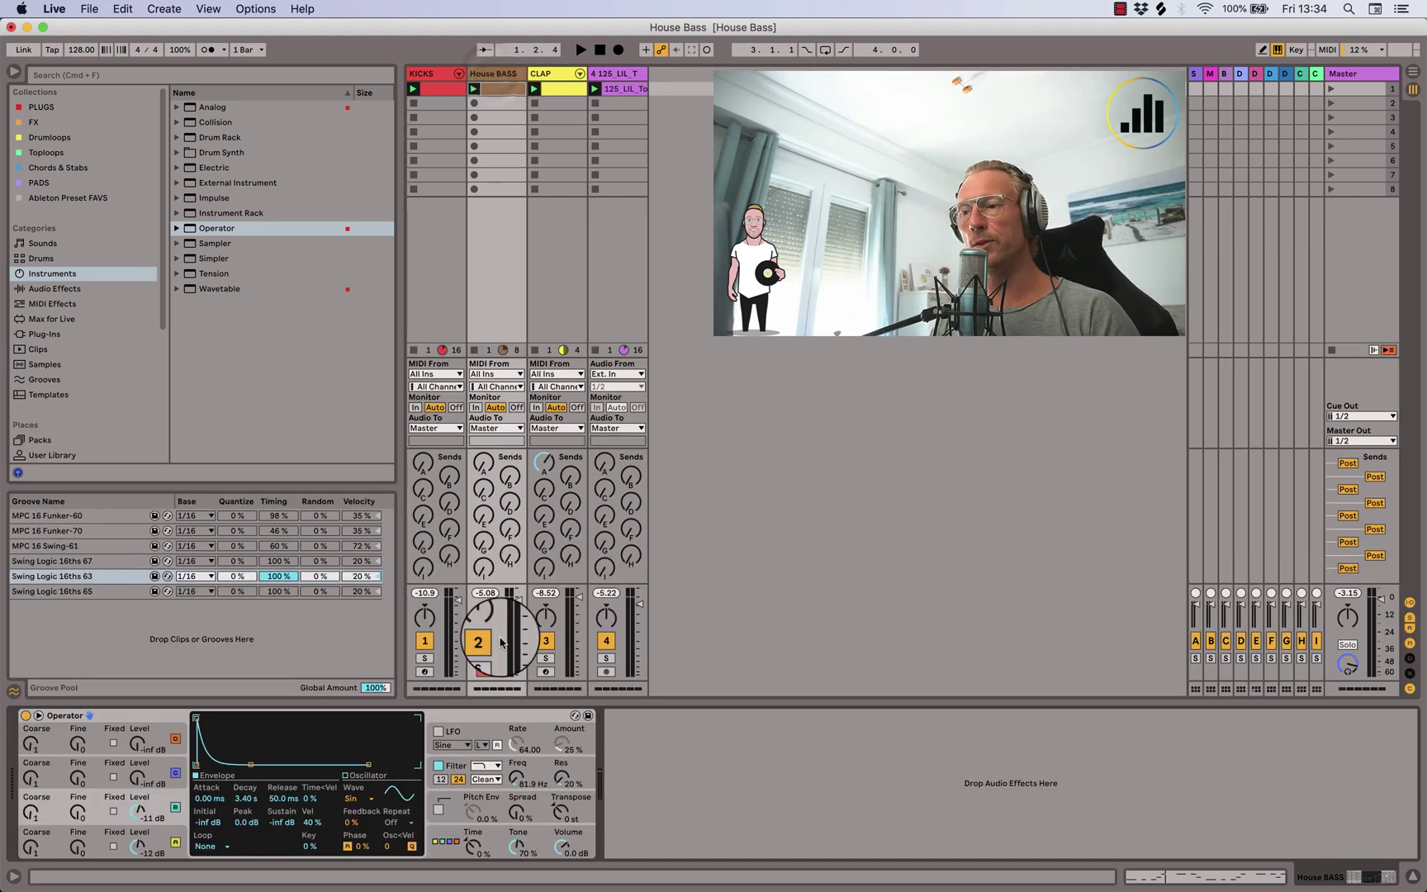
Set Operator's filter Freq<Vel to 43 % and start playback
click(521, 779)
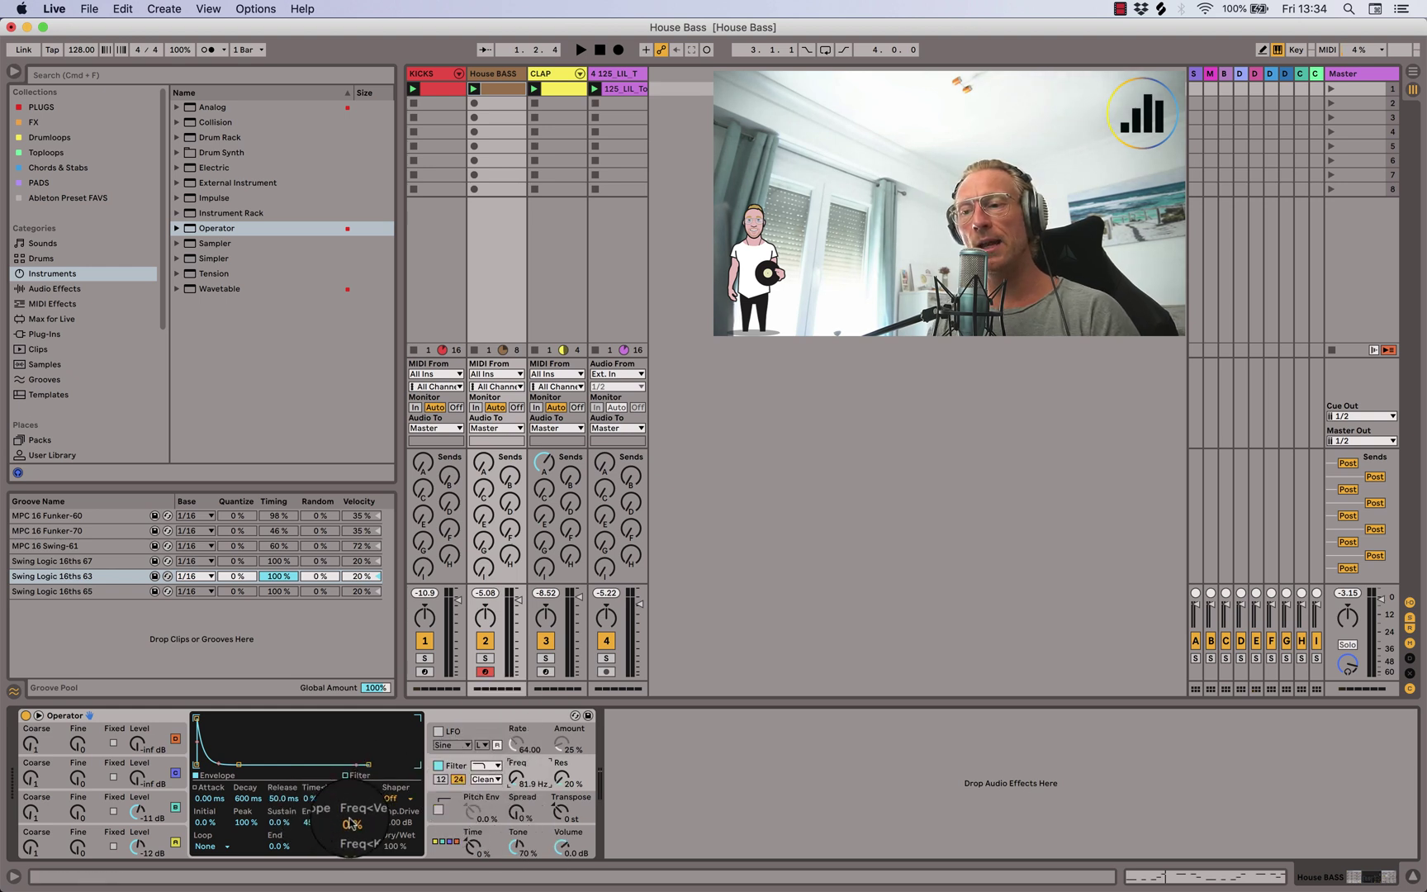
drag(352, 822, 351, 819)
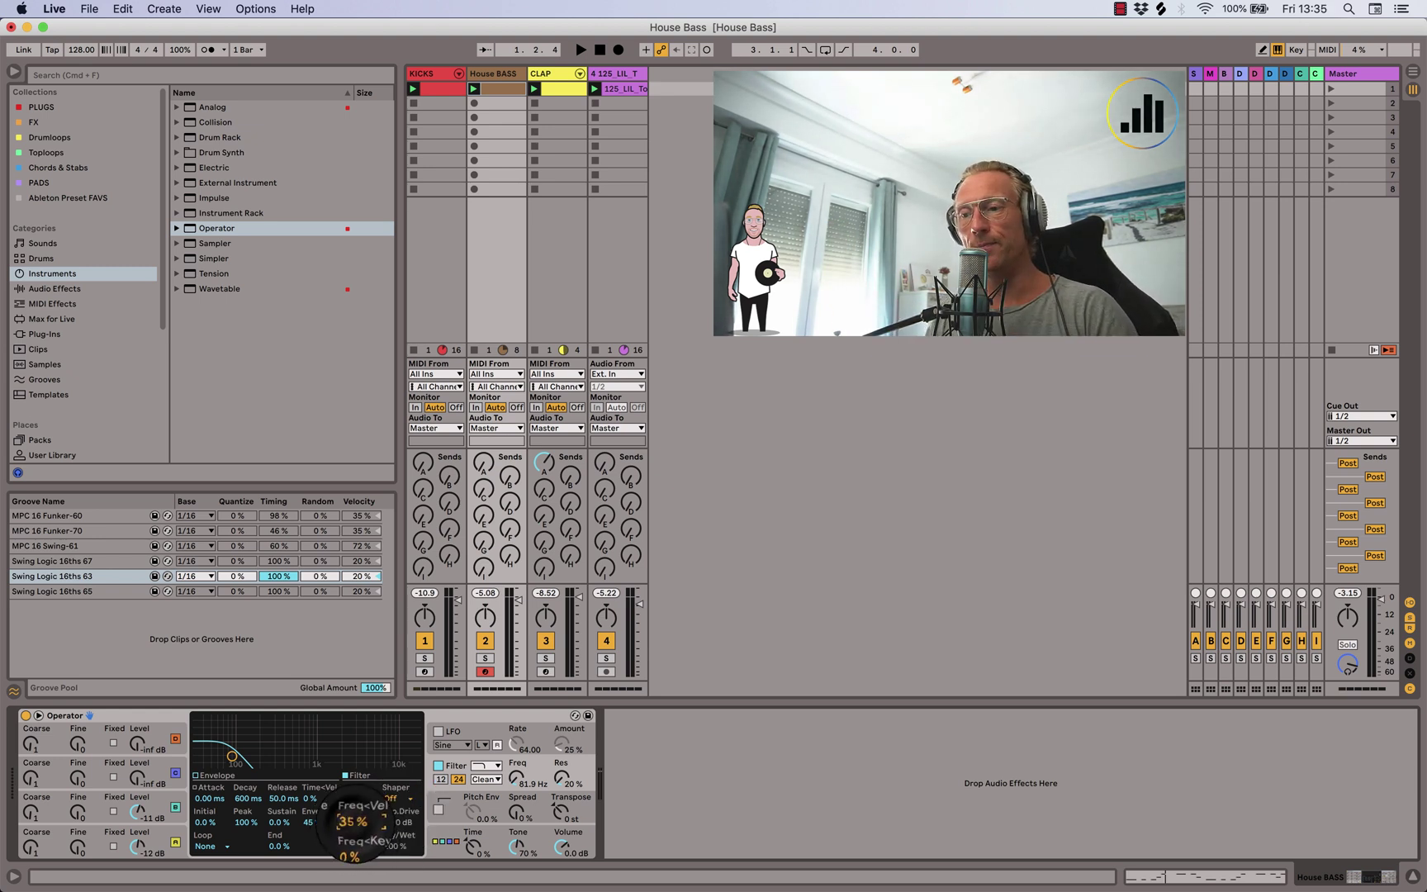
key(space)
drag(355, 822, 355, 817)
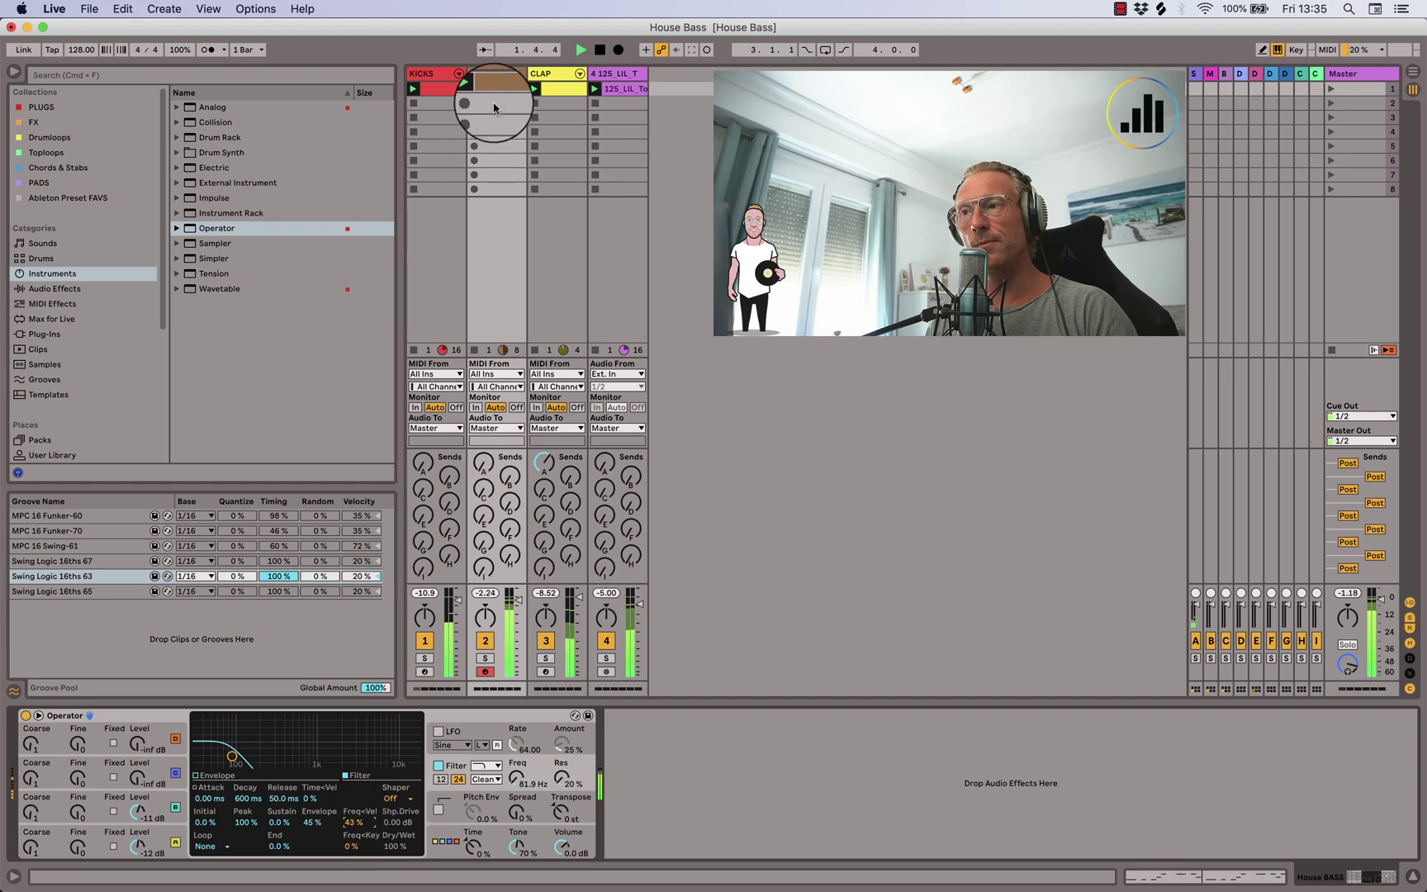
Select all notes in the House Bass clip, lower their velocities together, and start playback
double_click(494, 88)
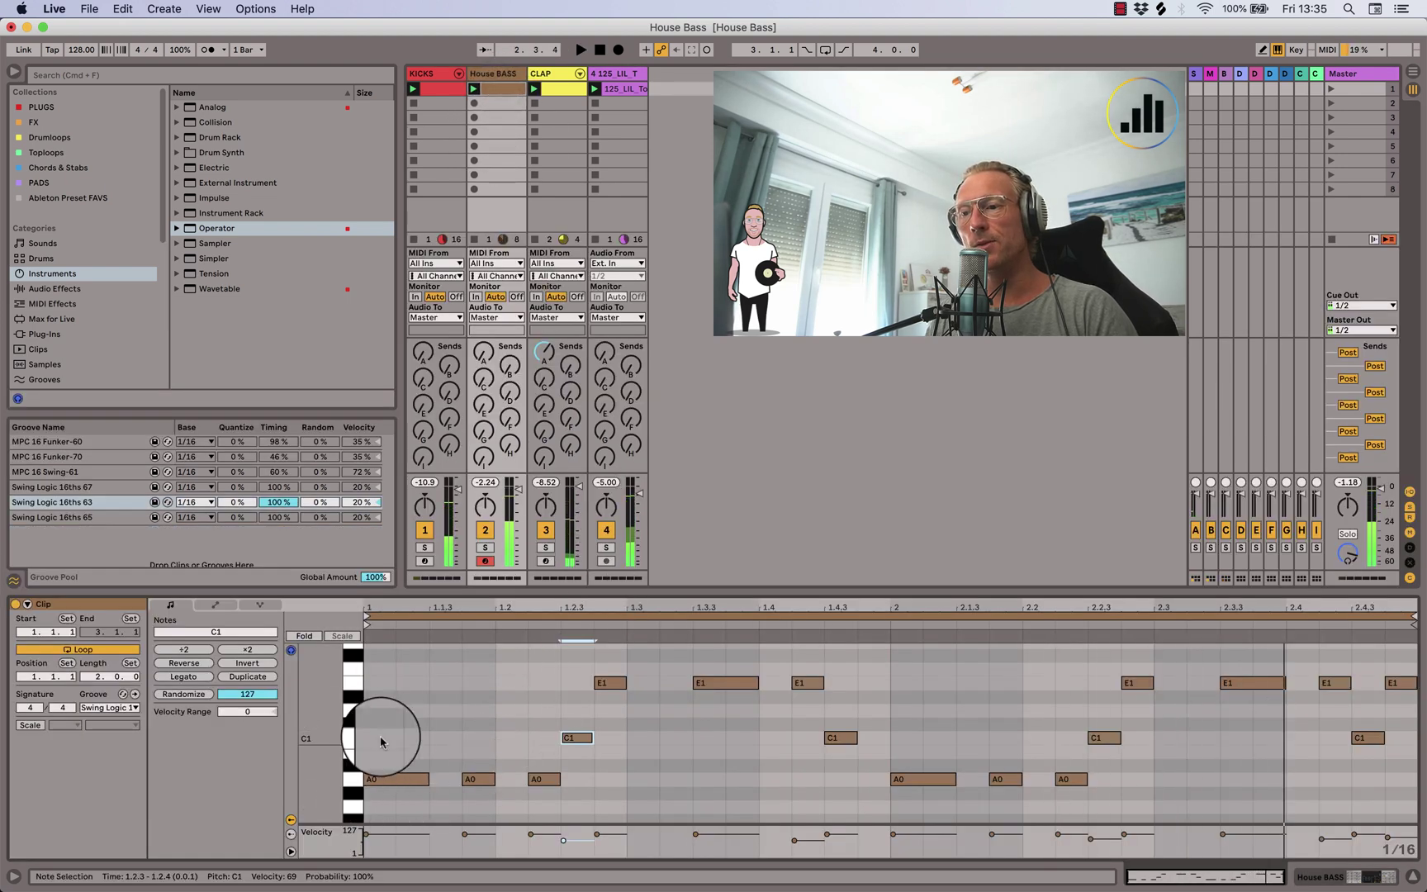
key(super+a)
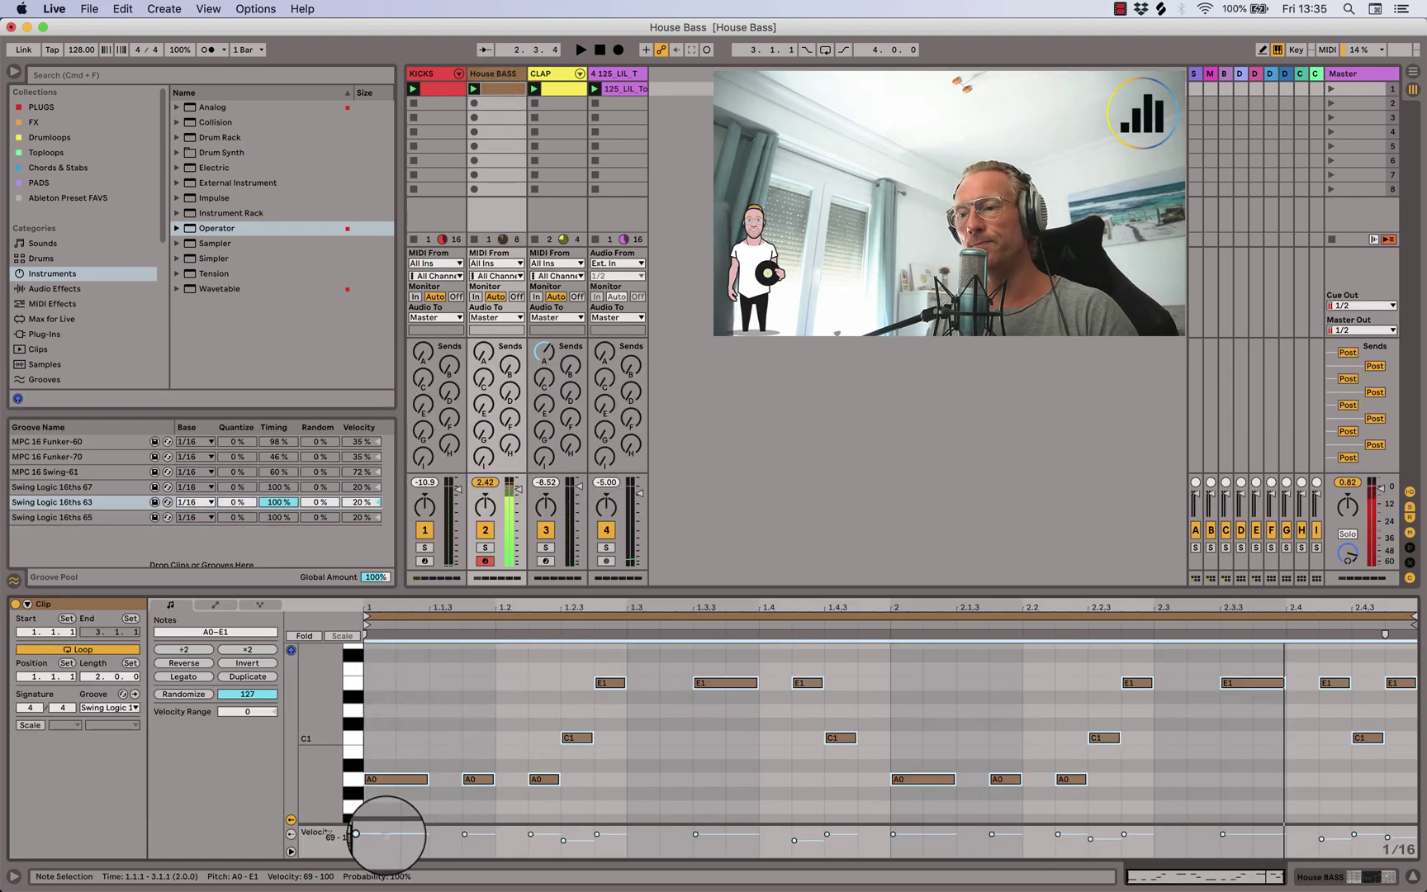
drag(355, 833, 355, 841)
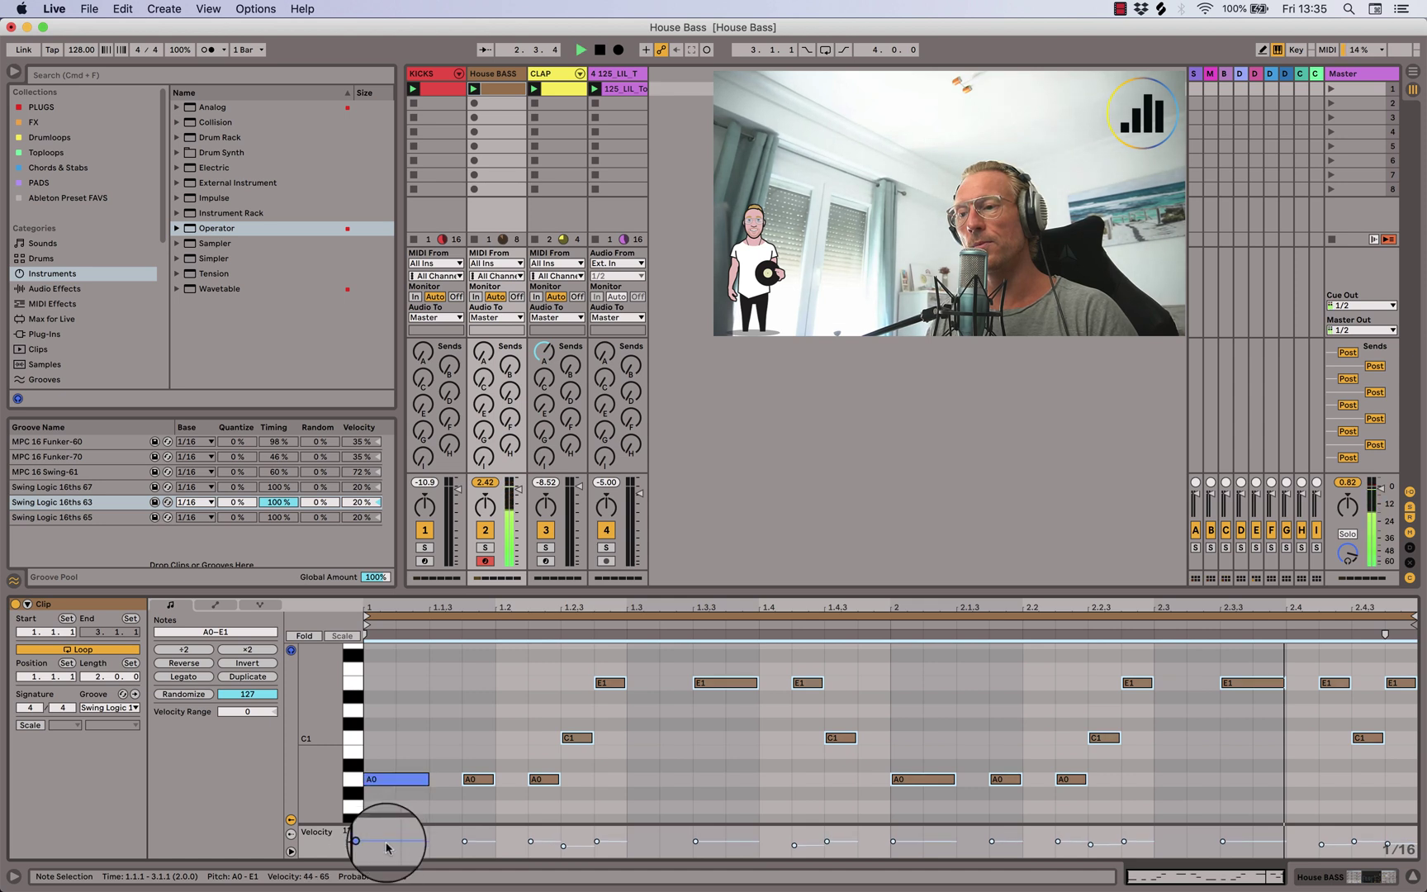
key(space)
Raise the E1 note at 1.2.4 to velocity 81 and the C1 note at 1.4.3 to 88
key(space)
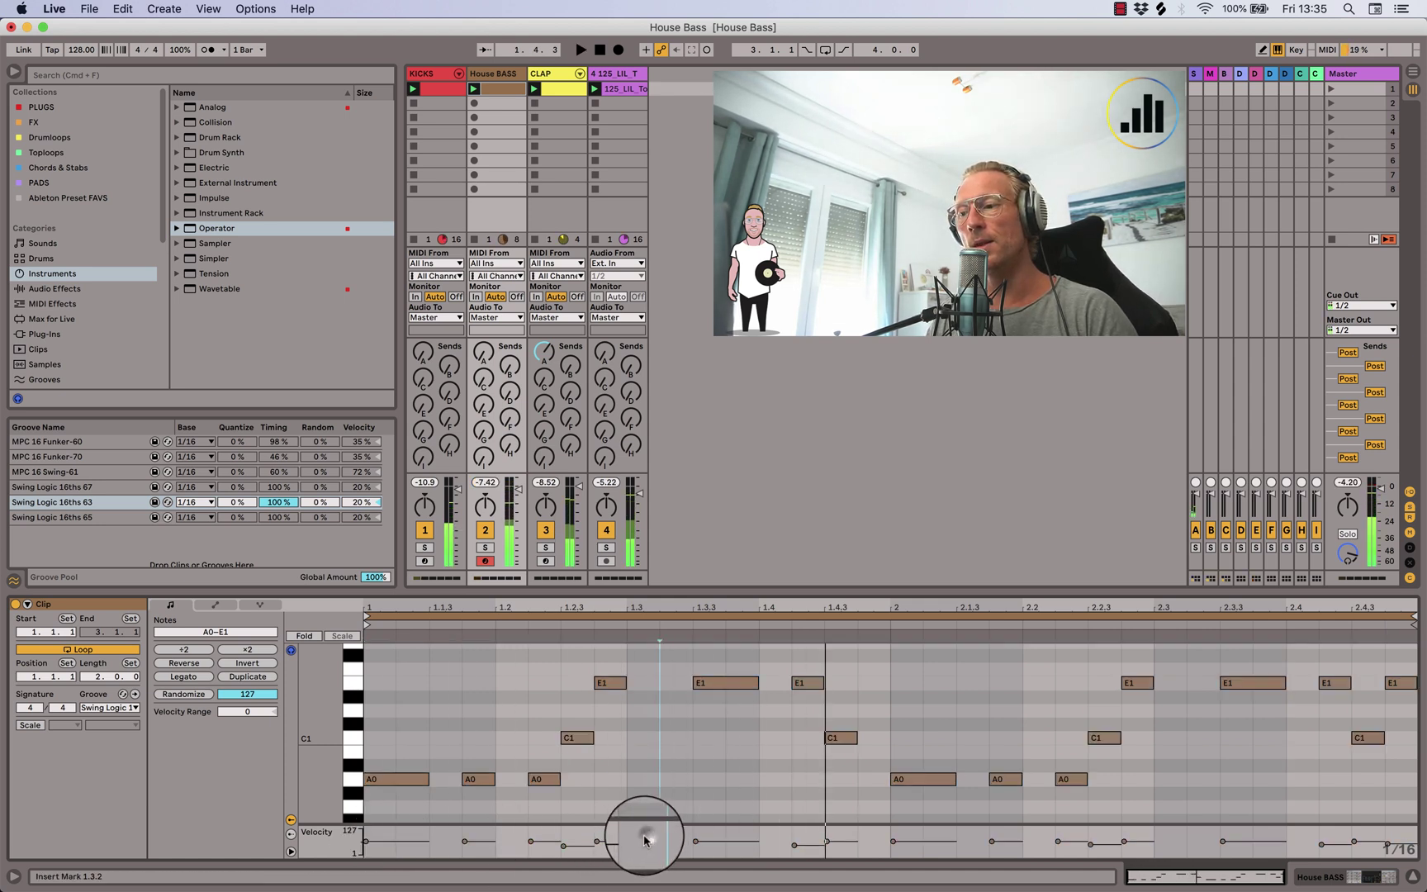
click(596, 841)
drag(596, 841, 598, 839)
key(space)
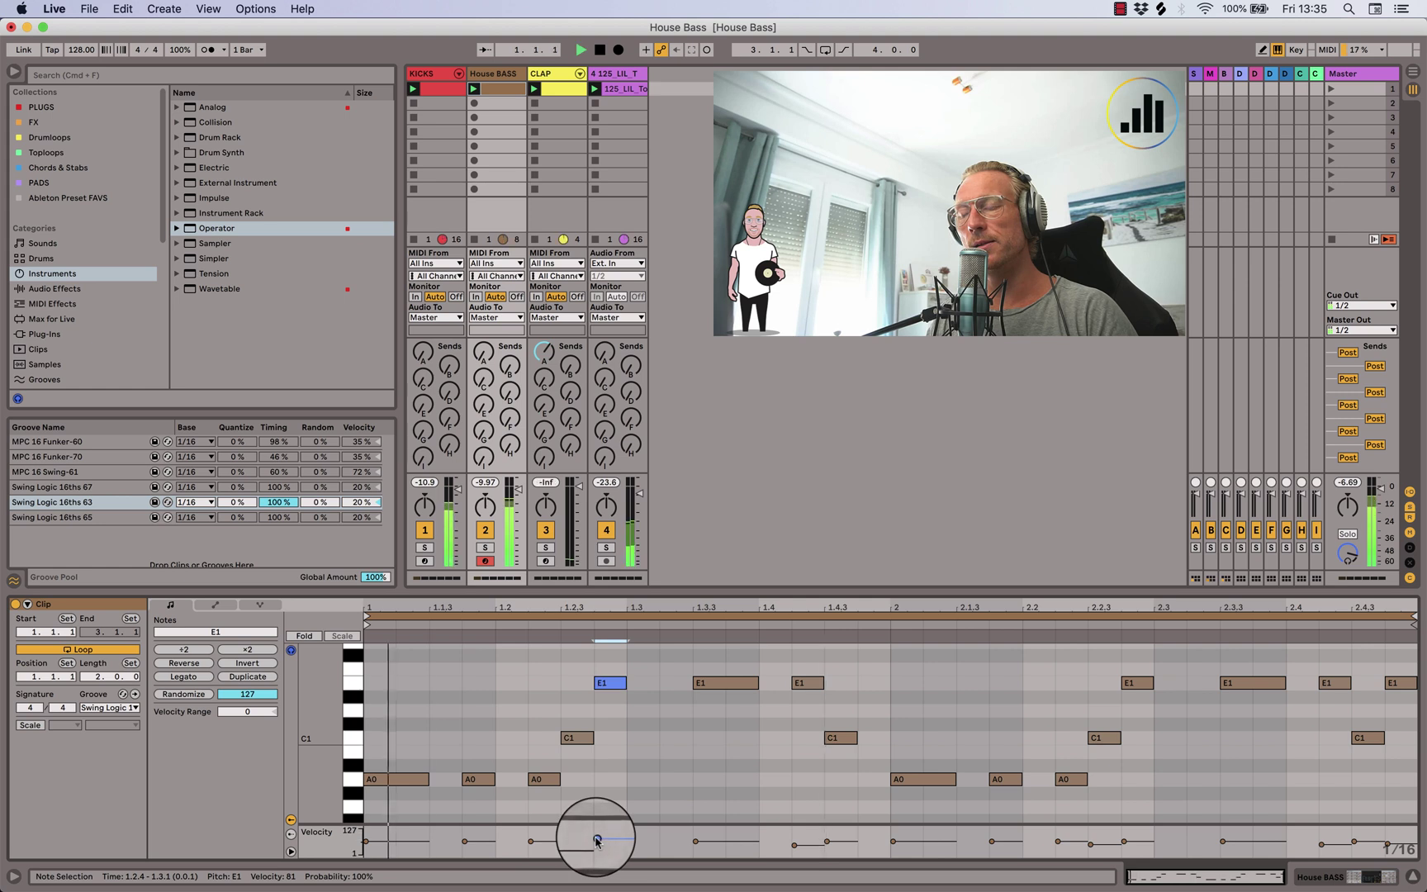
key(space)
click(827, 842)
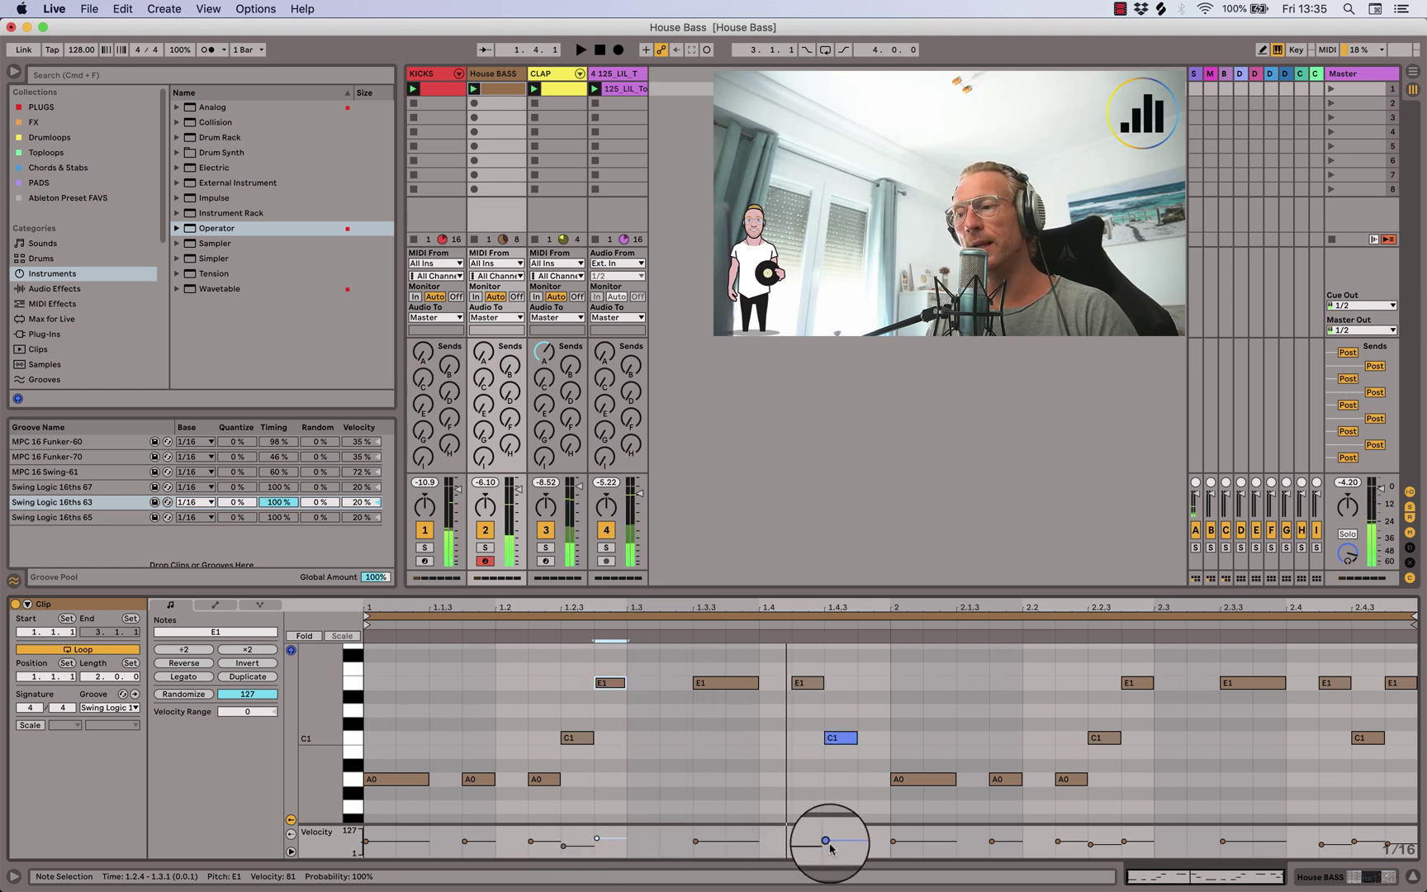
drag(827, 842, 826, 839)
key(space)
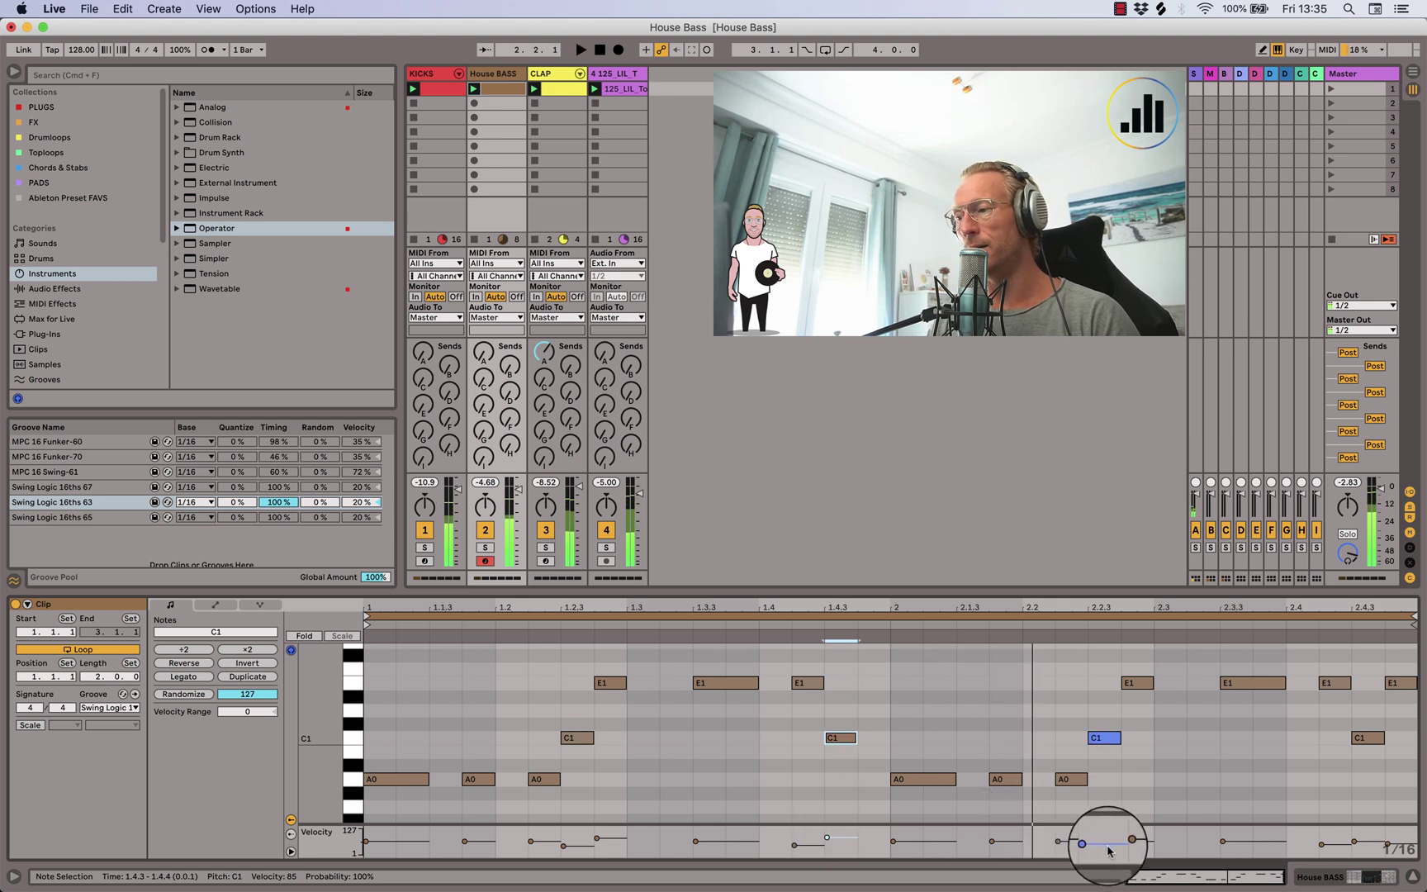
Adjust the A0 note at 2.2.2, ending at velocity 74
click(1120, 839)
click(1058, 841)
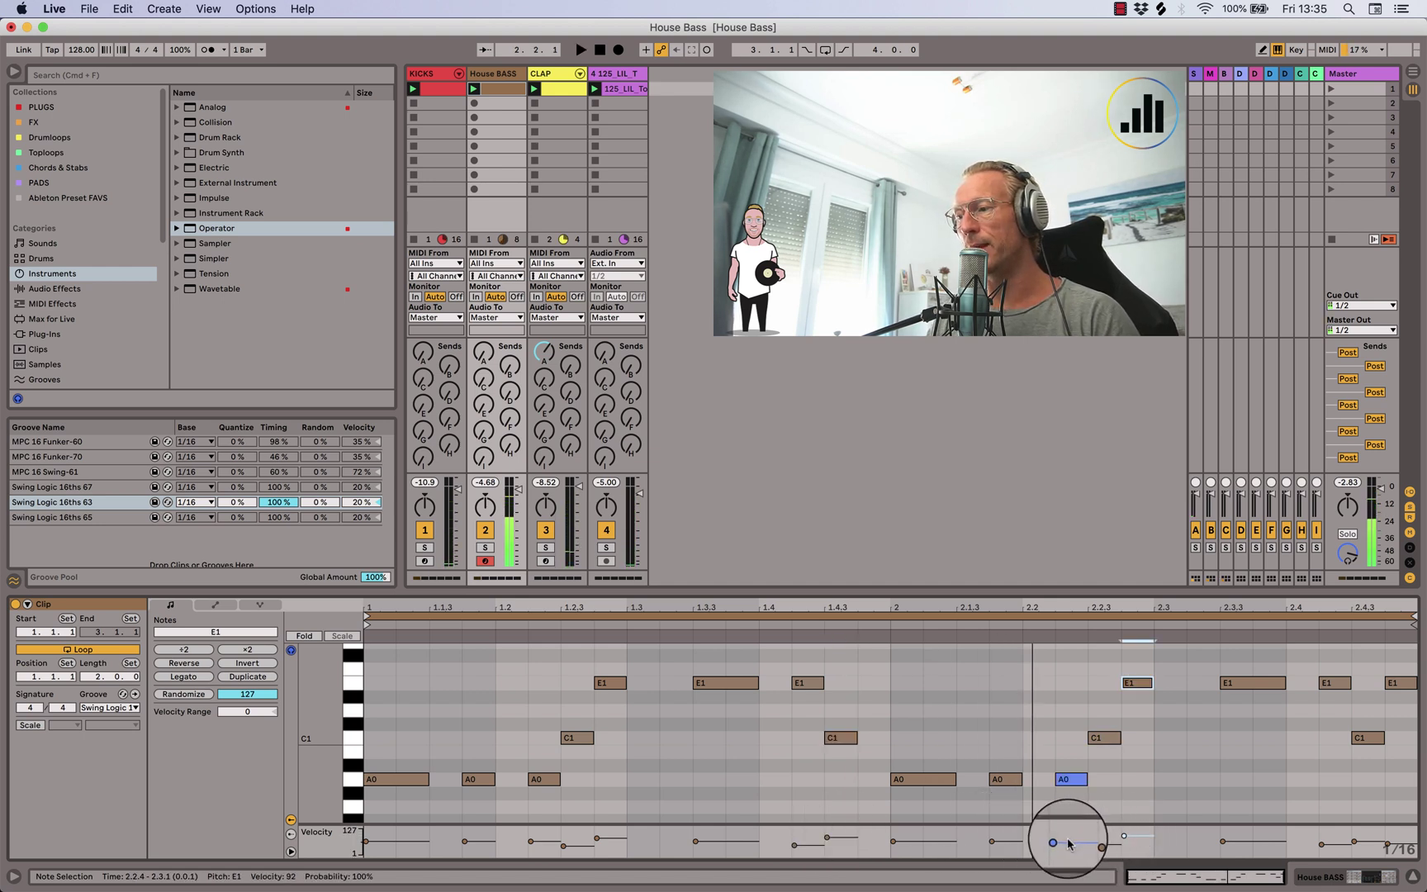
drag(1051, 839, 1067, 837)
key(space)
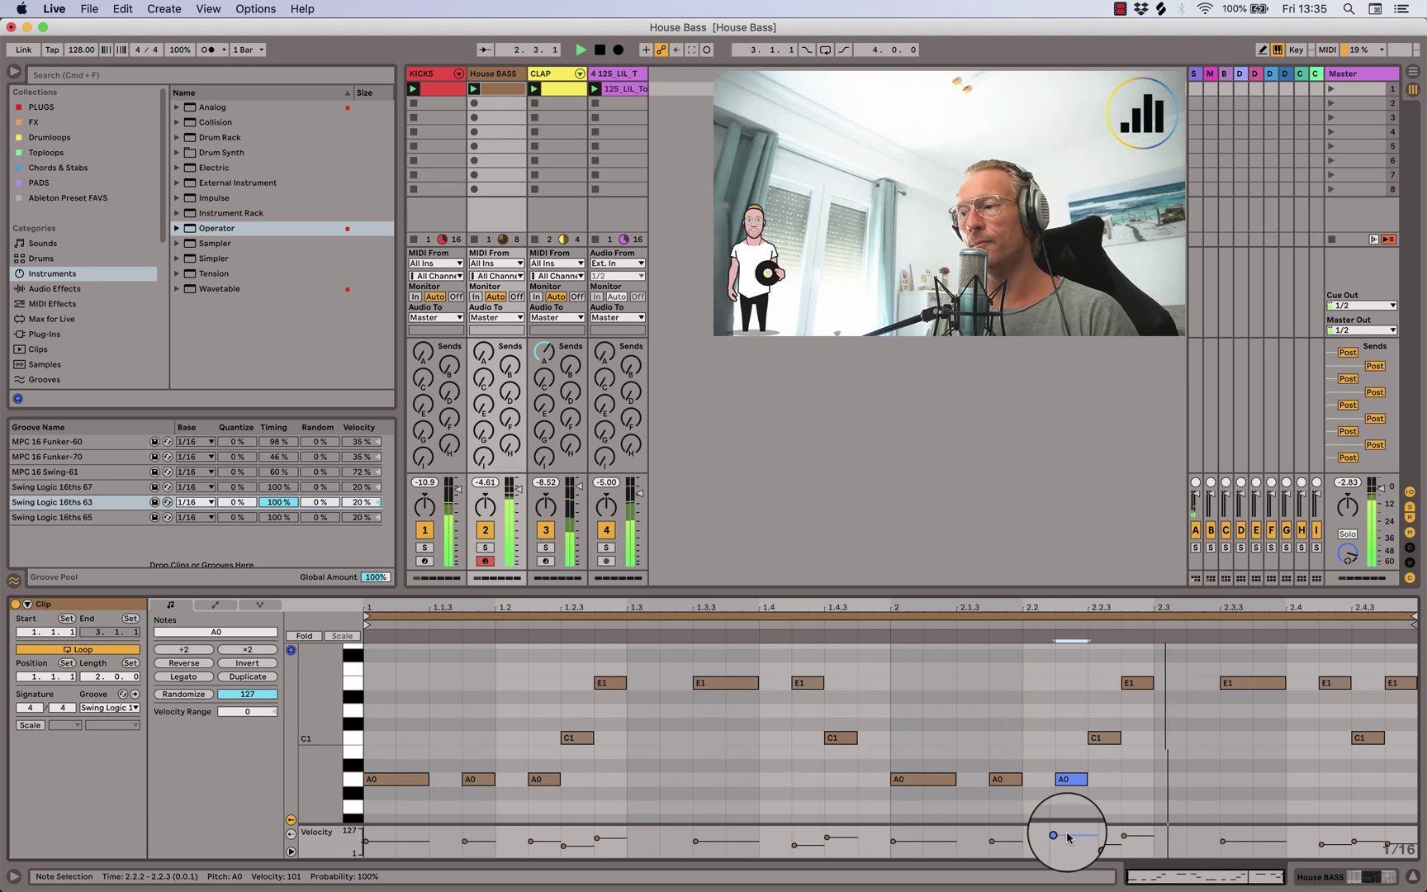
drag(1067, 834, 1067, 842)
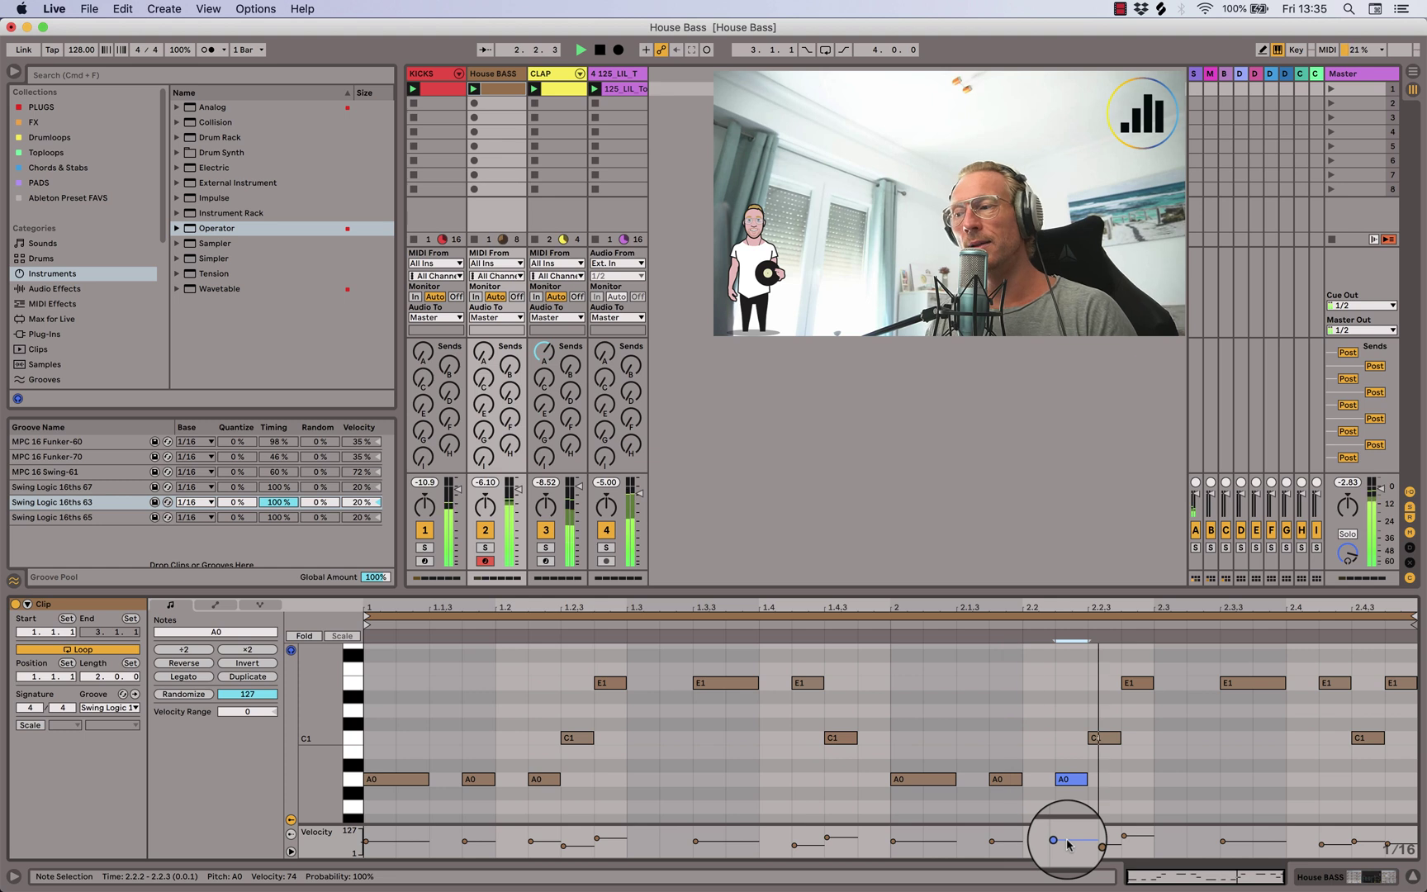
Check the velocities of the last C1 and E1 notes (final E1 at 92) and stop playback
click(1385, 838)
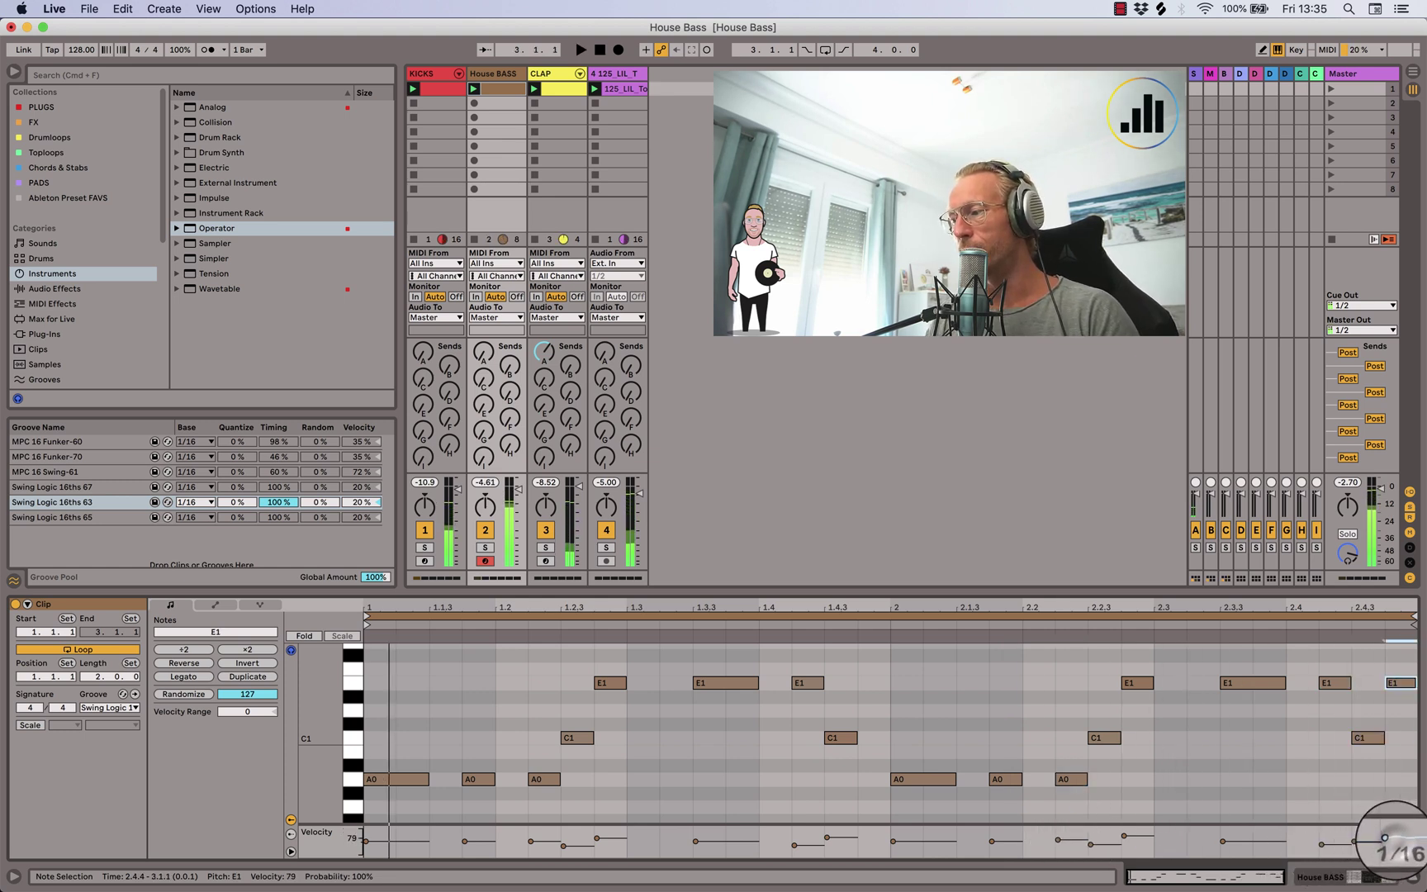
click(1355, 840)
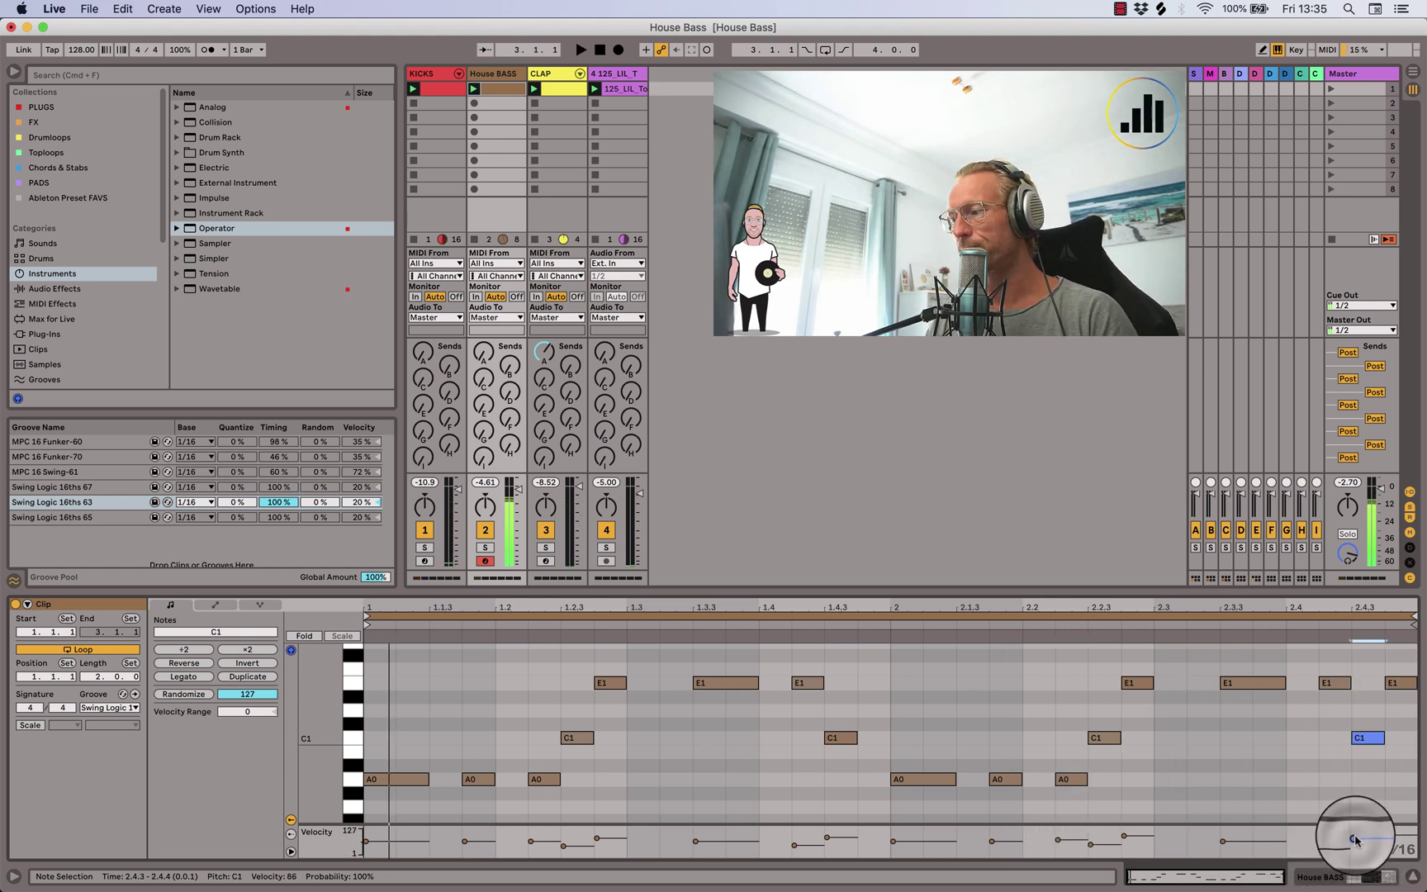
key(space)
click(1385, 835)
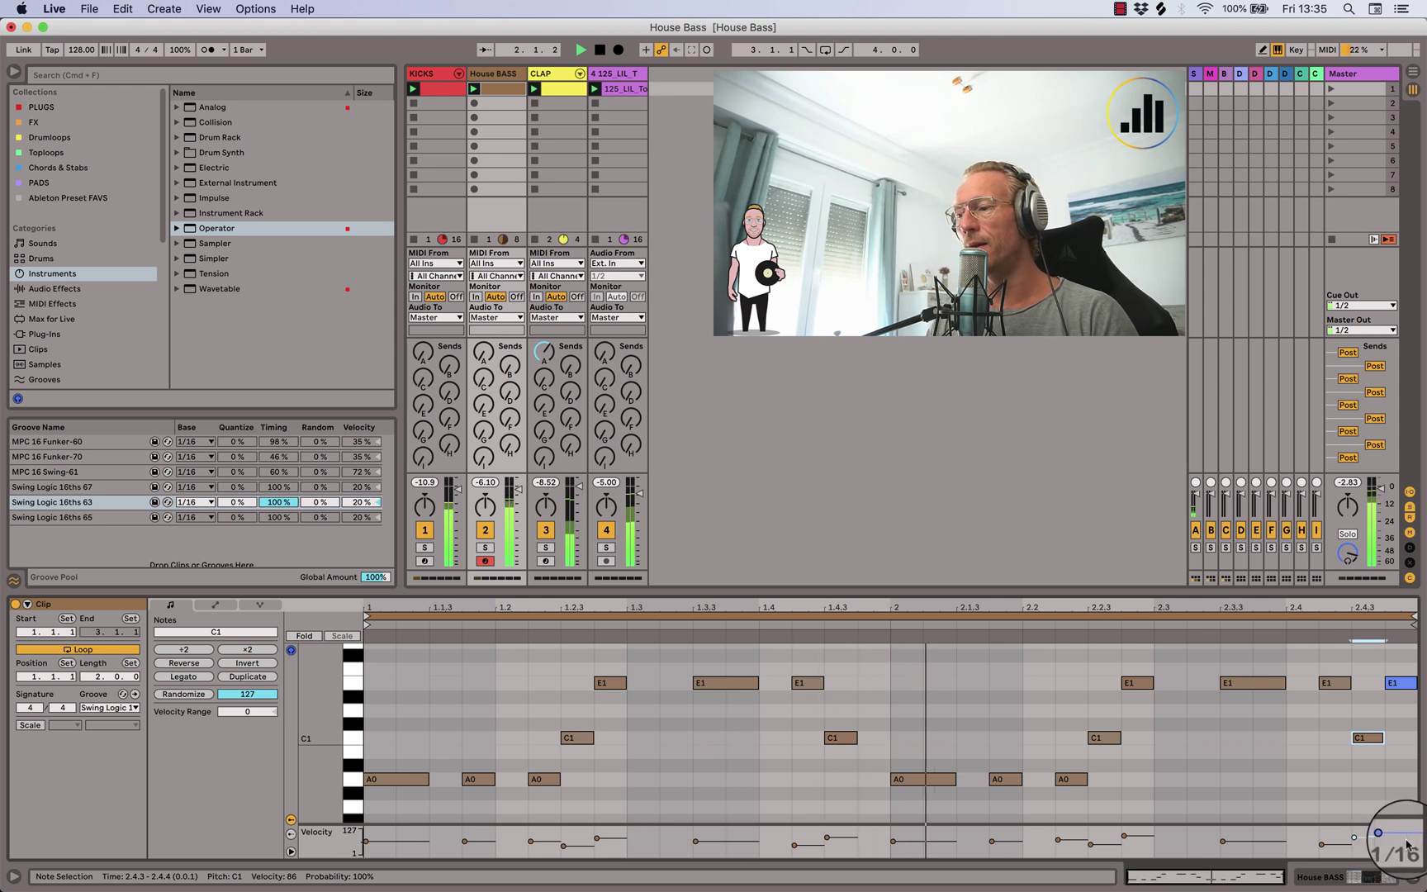
click(1371, 839)
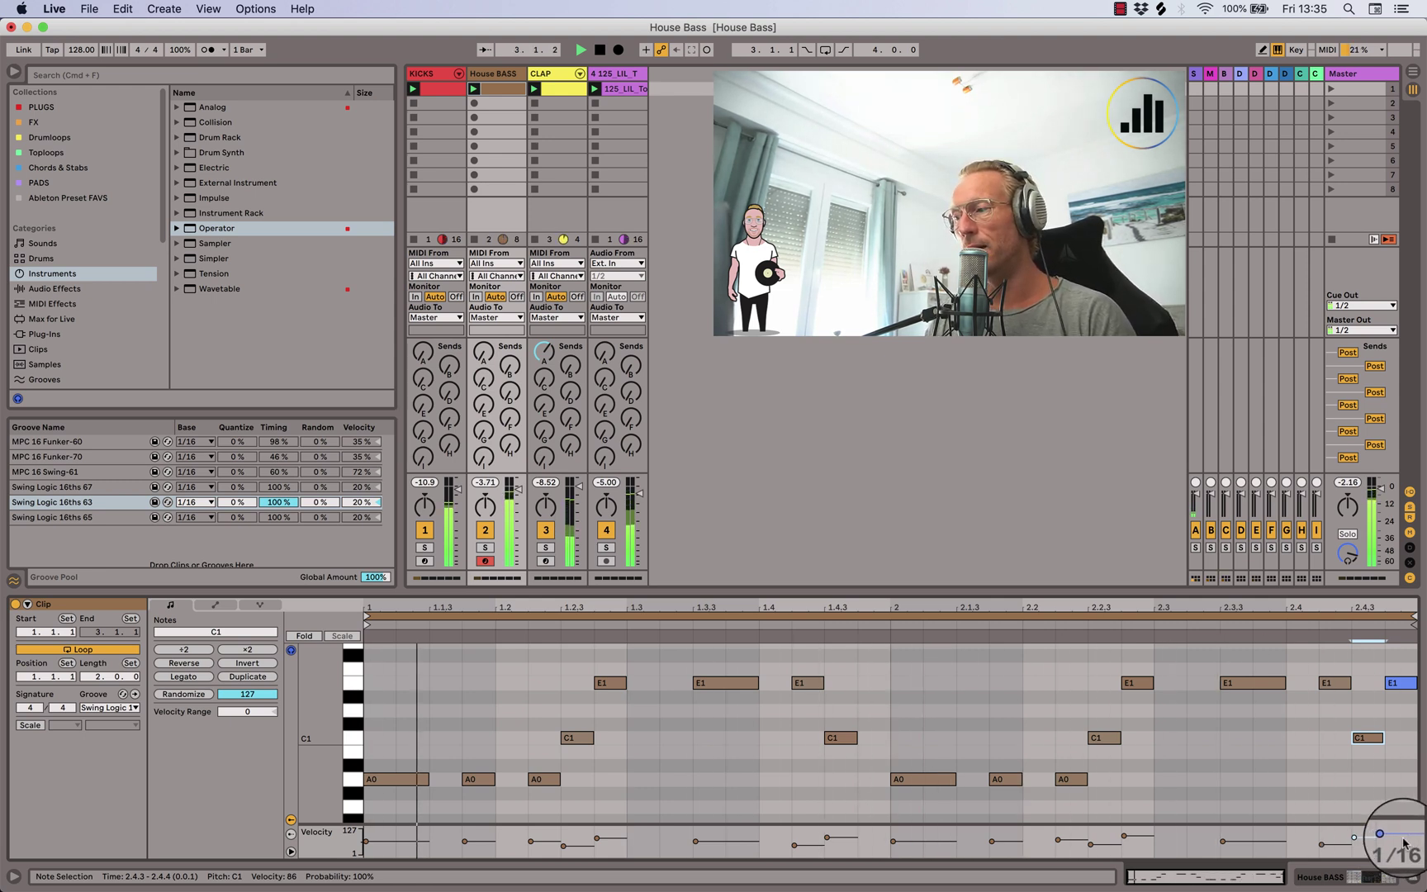
key(space)
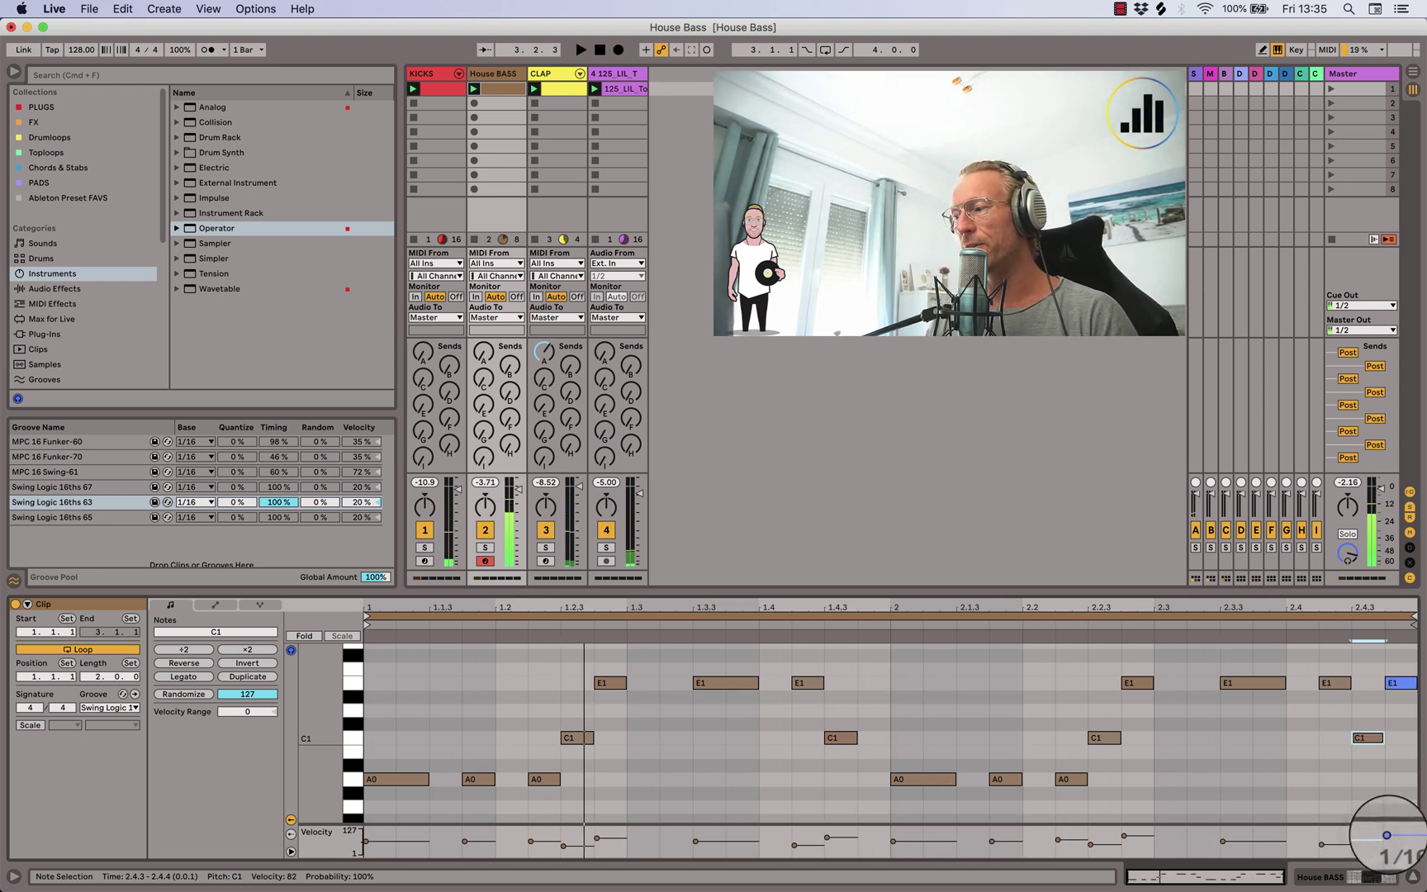
click(1388, 837)
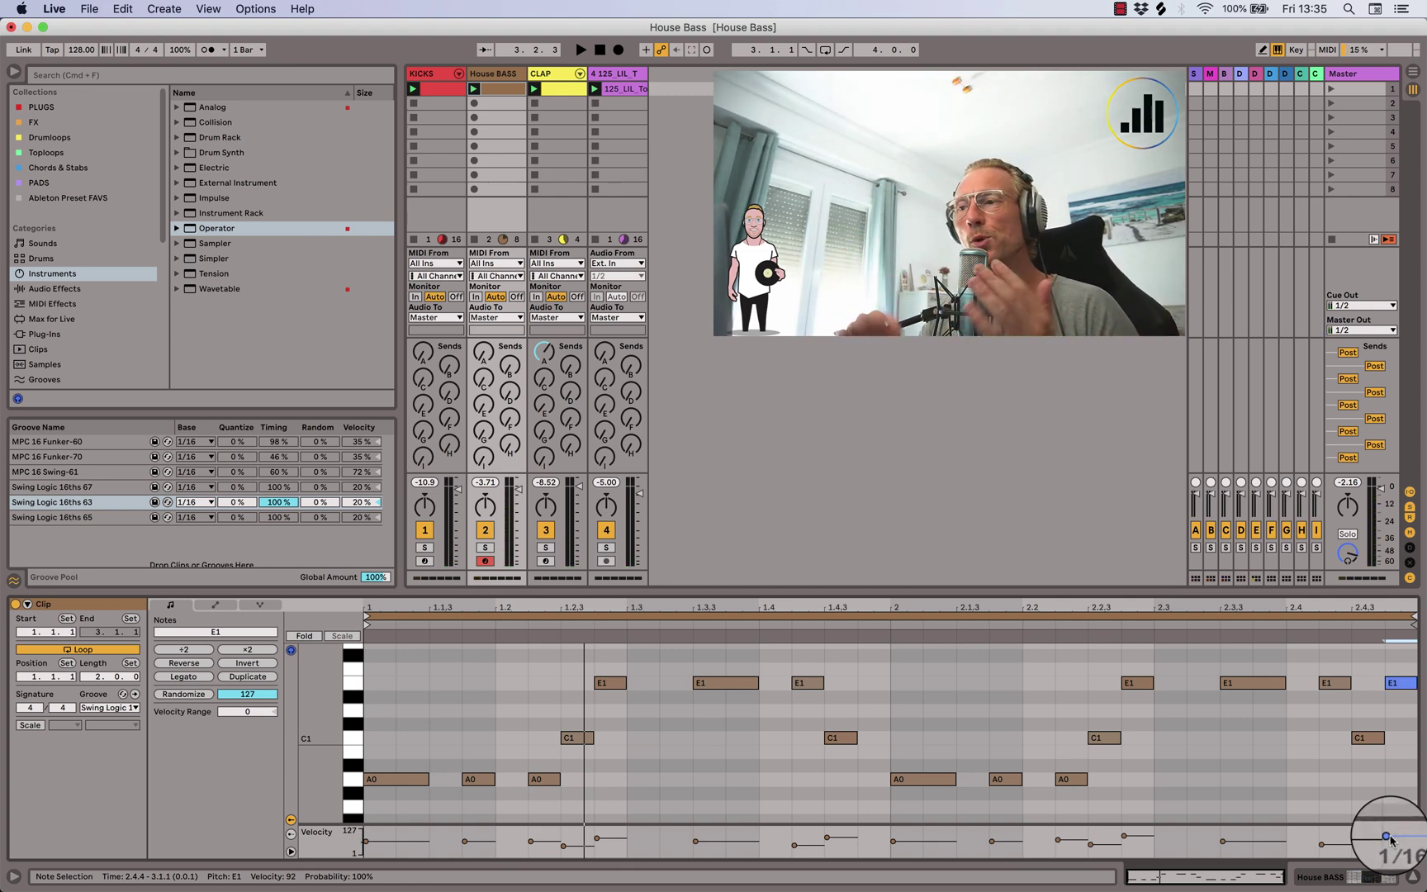
Dismiss the macOS Notification Center panel
mouse_move(1426, 891)
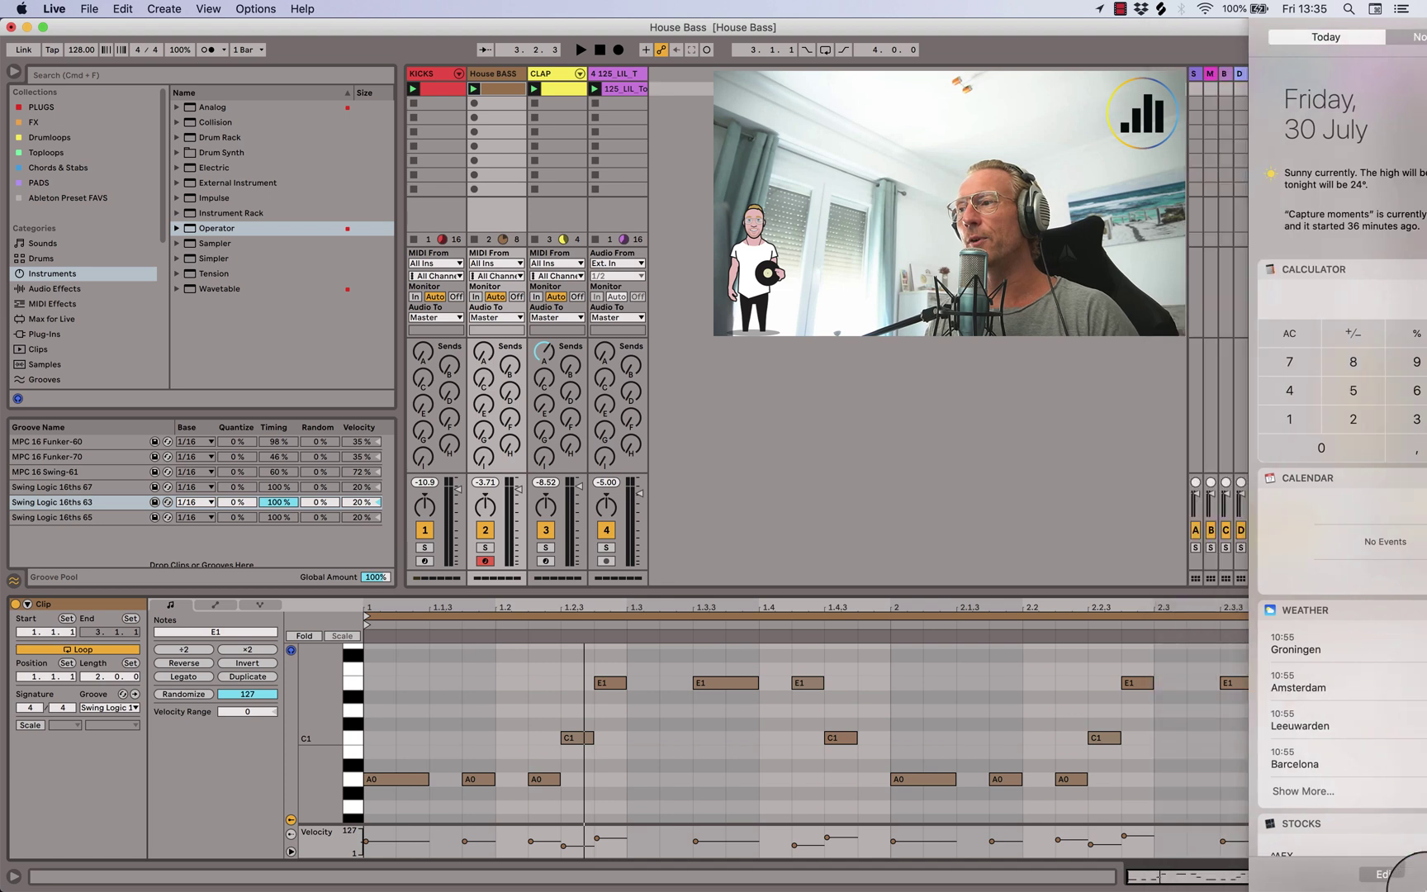
click(1223, 793)
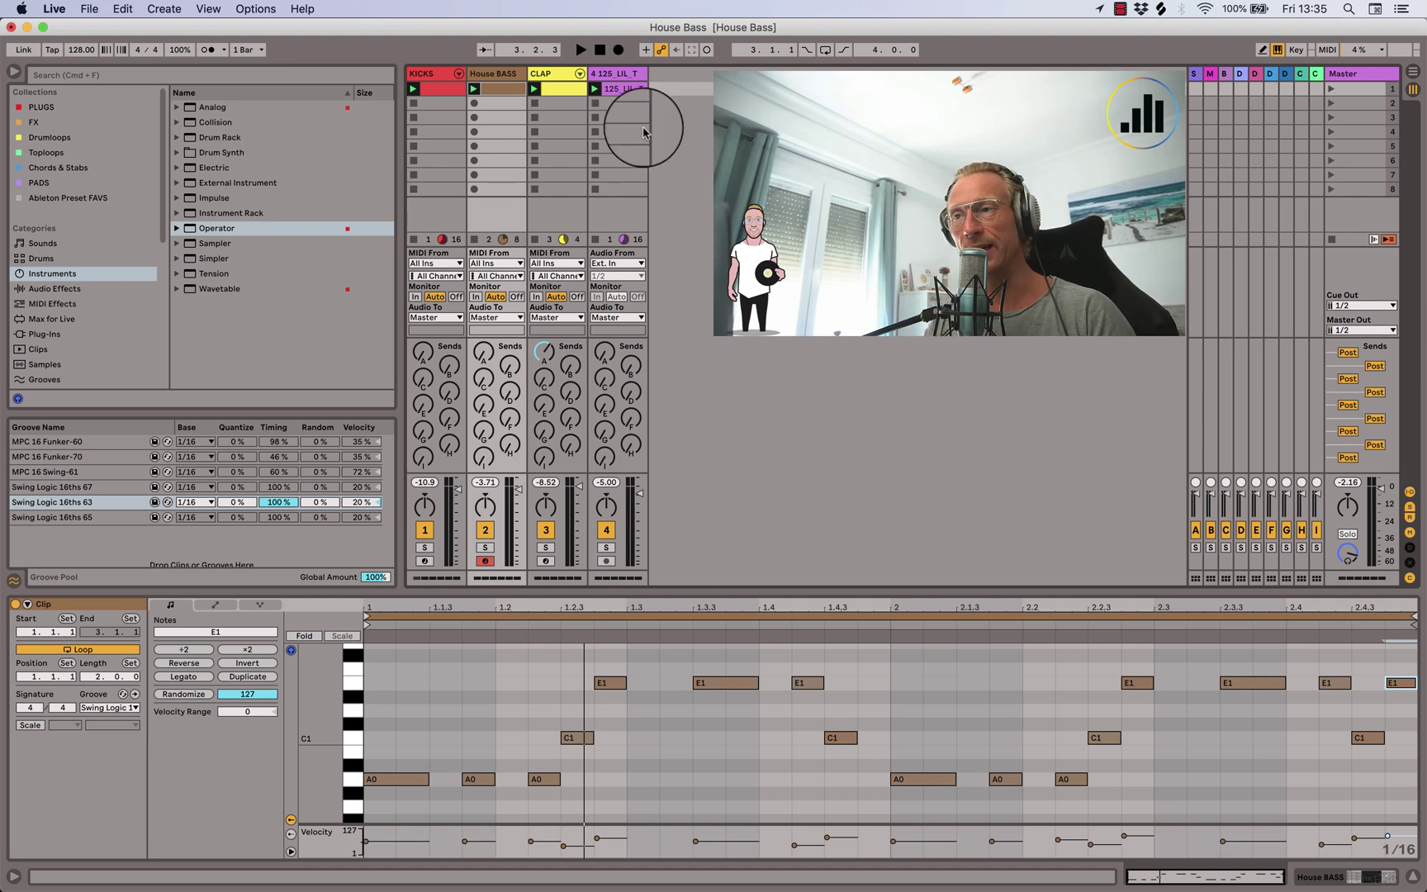
Review Operator's oscillator, global and filter pages (filter at 81.9 Hz, 20% resonance, 45% envelope)
double_click(494, 73)
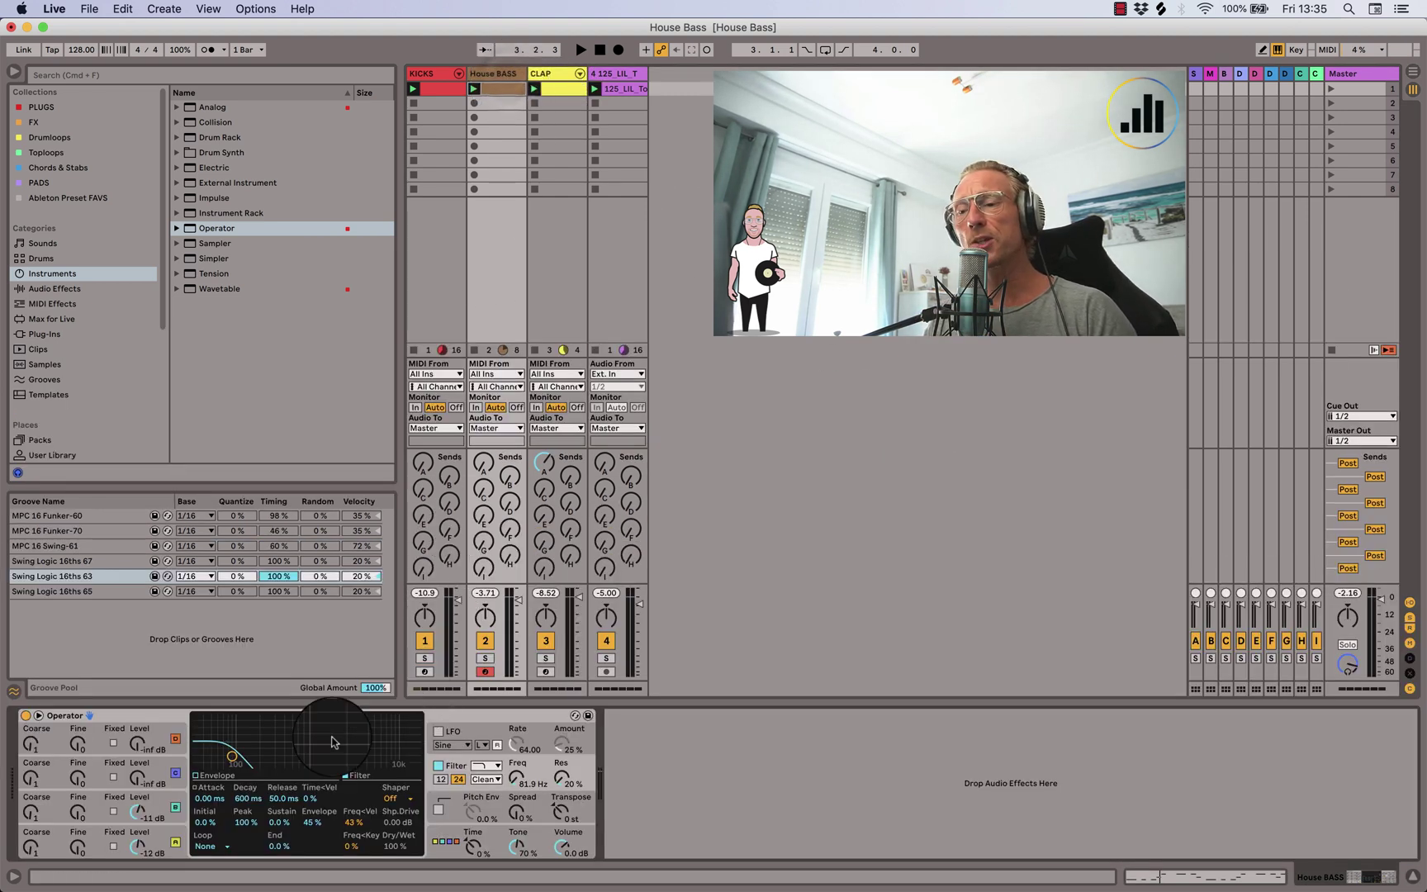
click(161, 839)
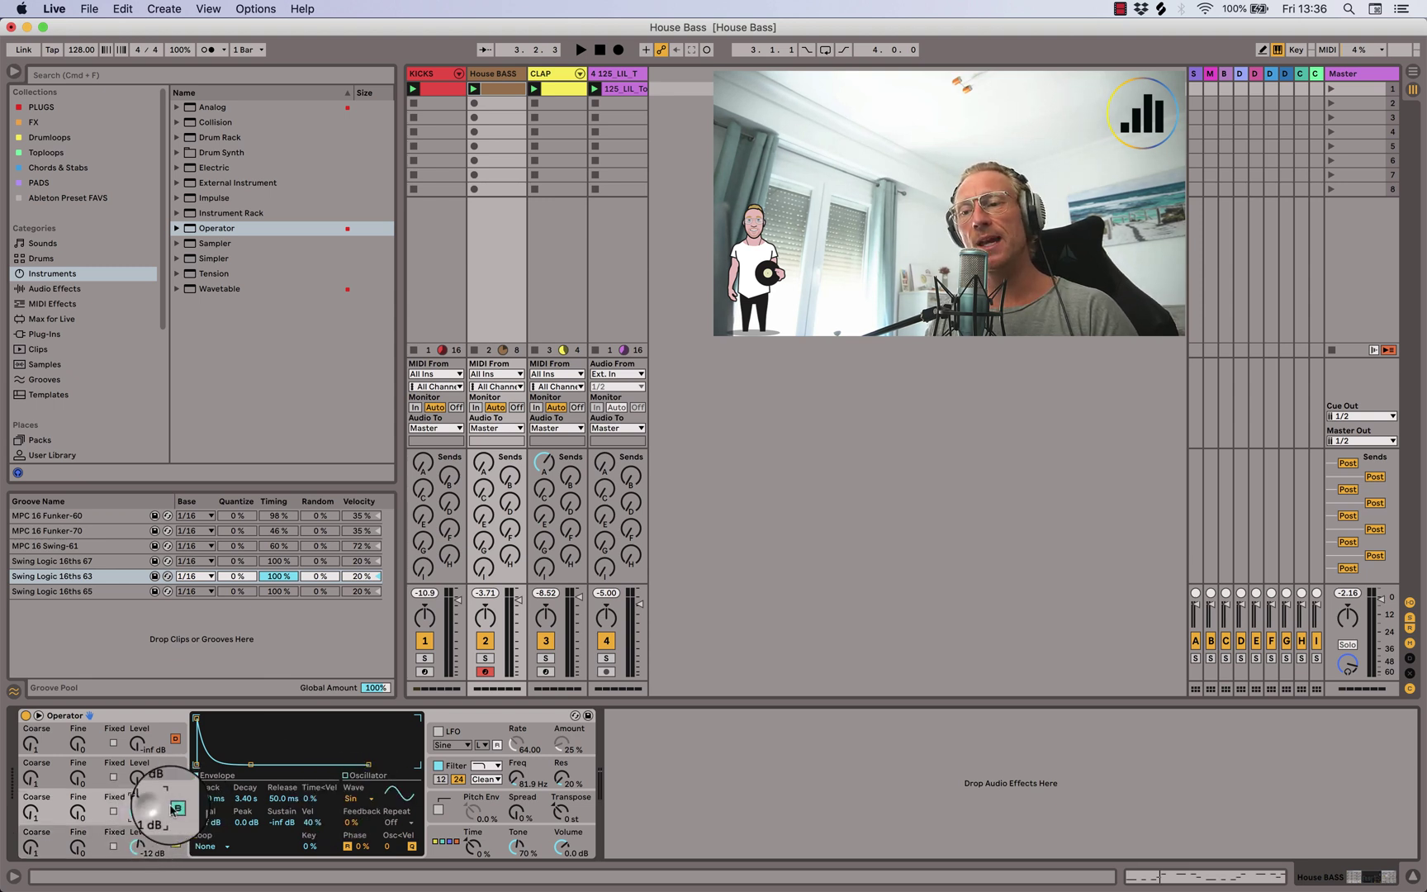
click(142, 814)
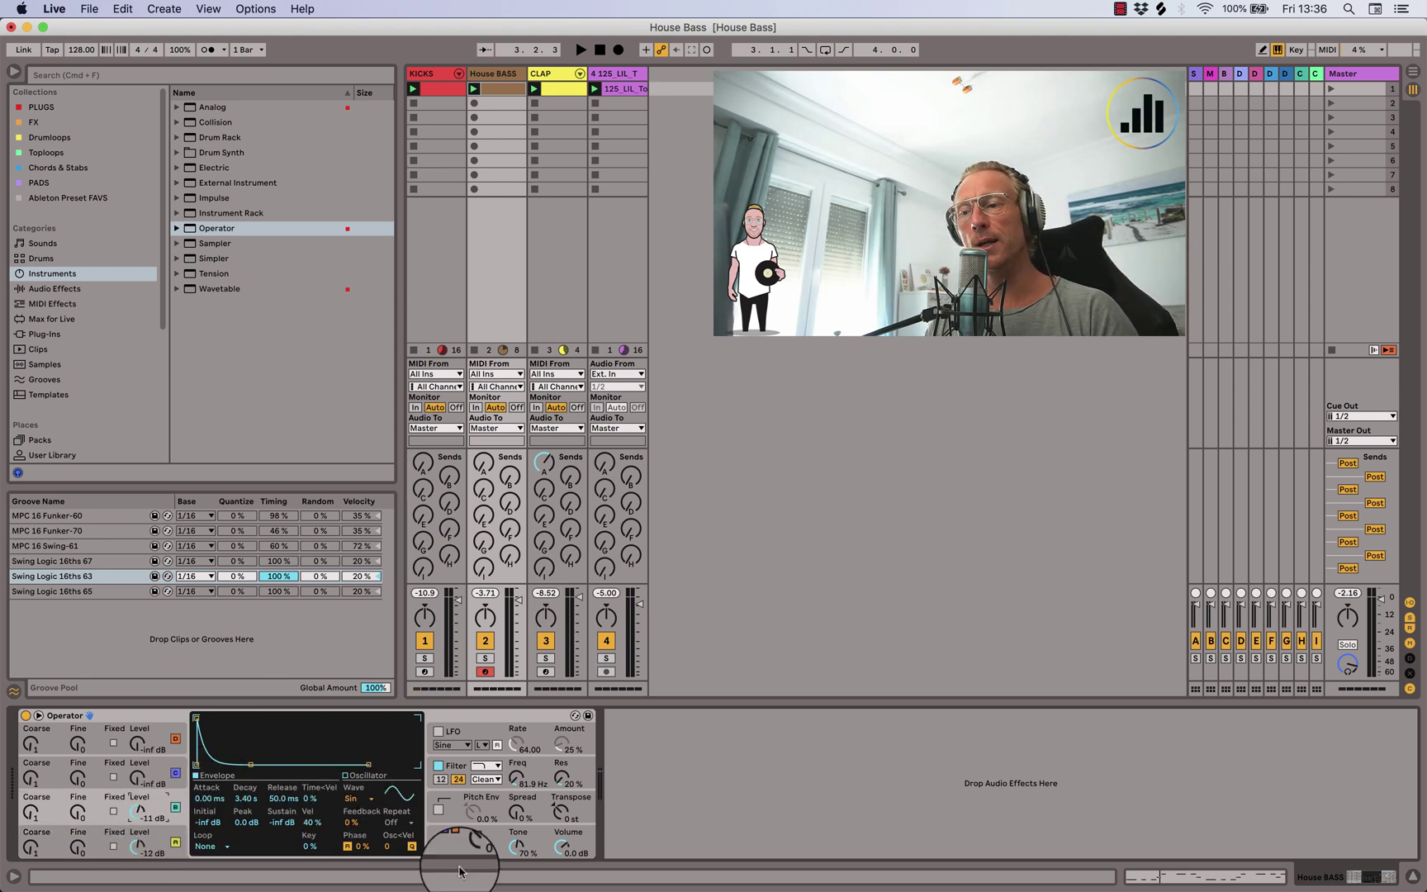
click(443, 842)
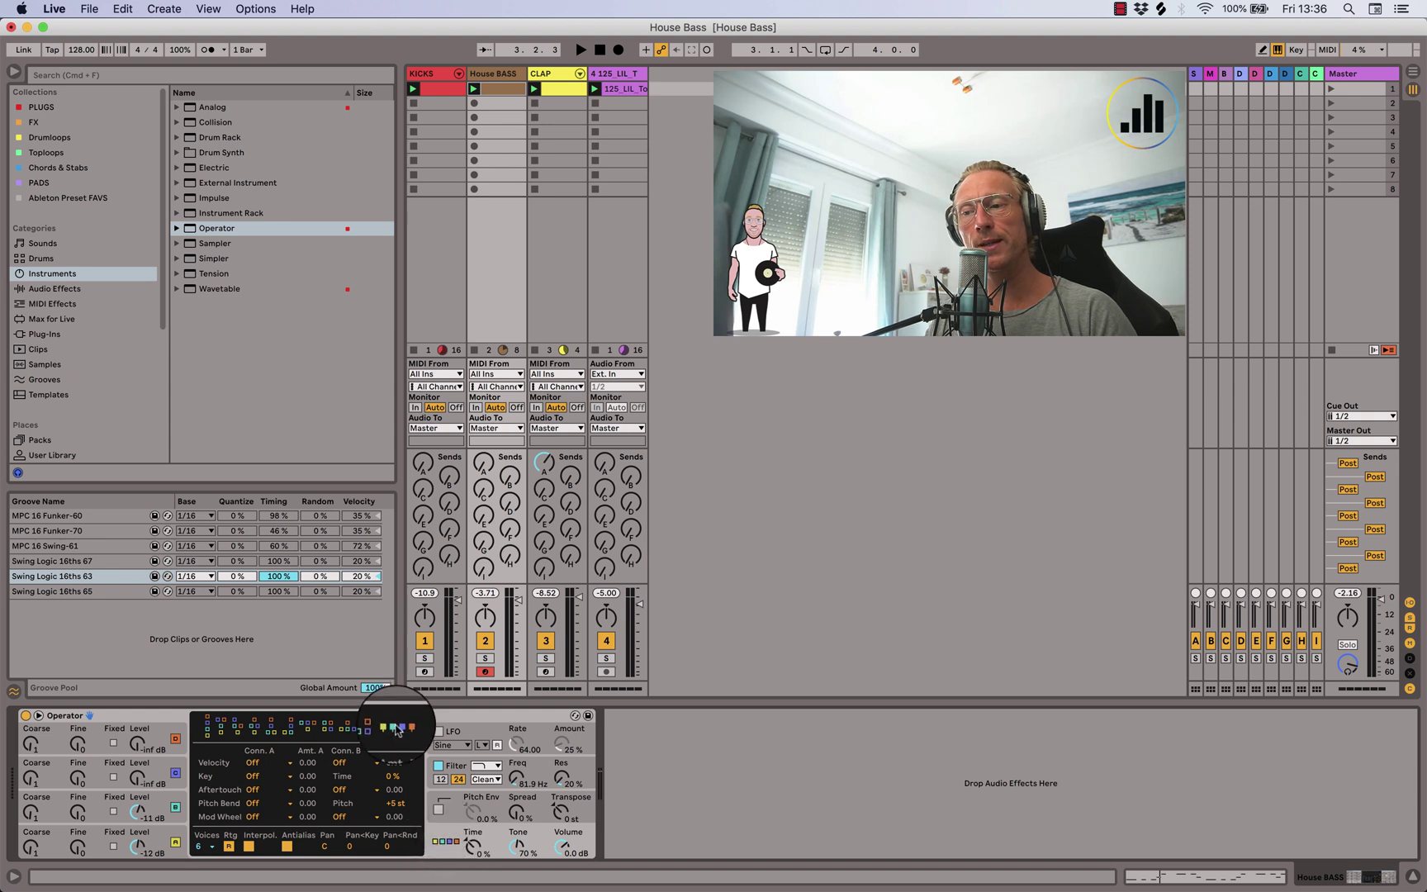
click(516, 780)
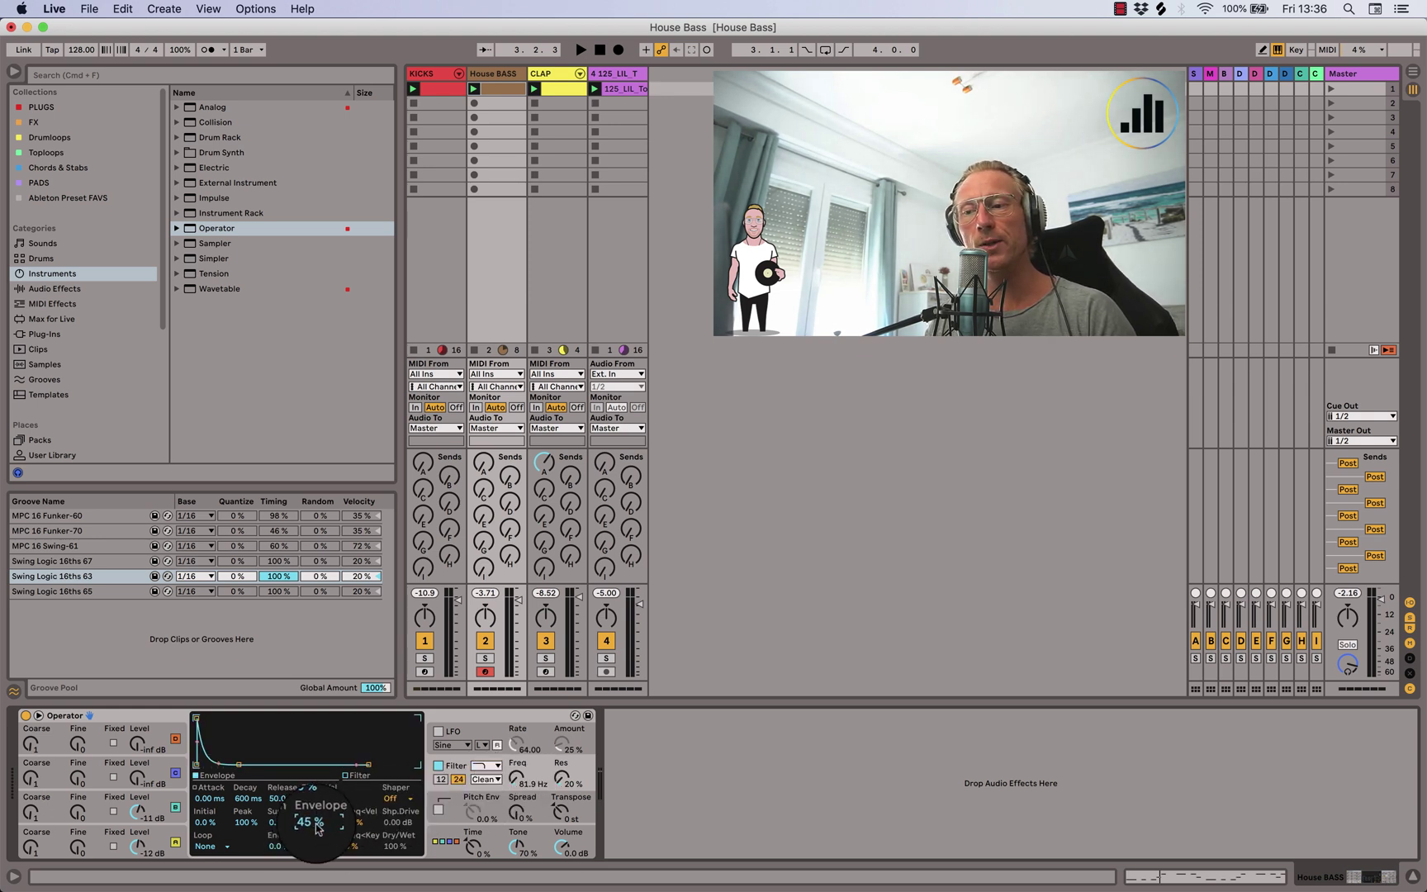
click(166, 809)
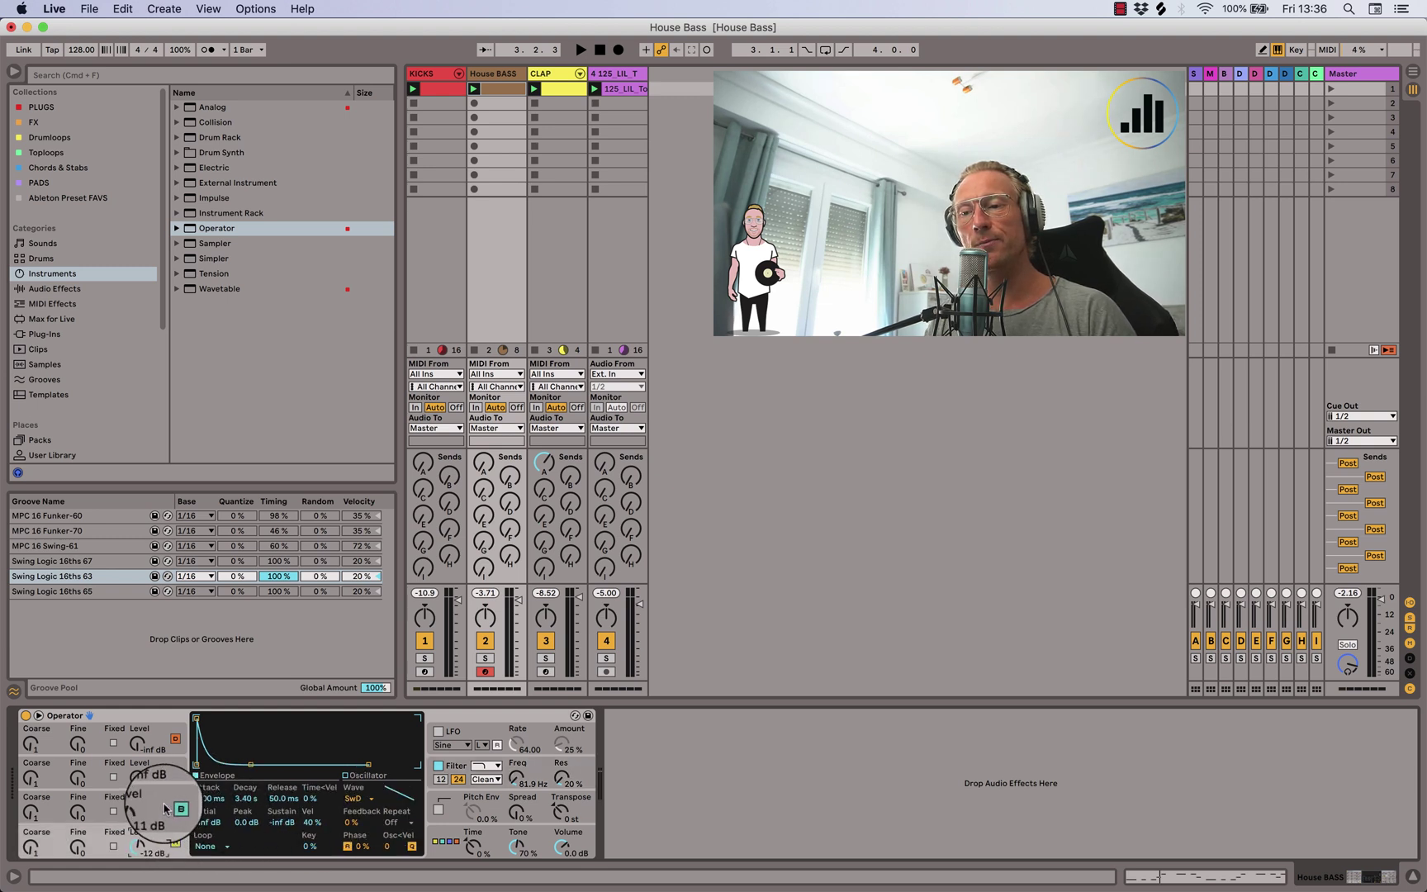
click(161, 842)
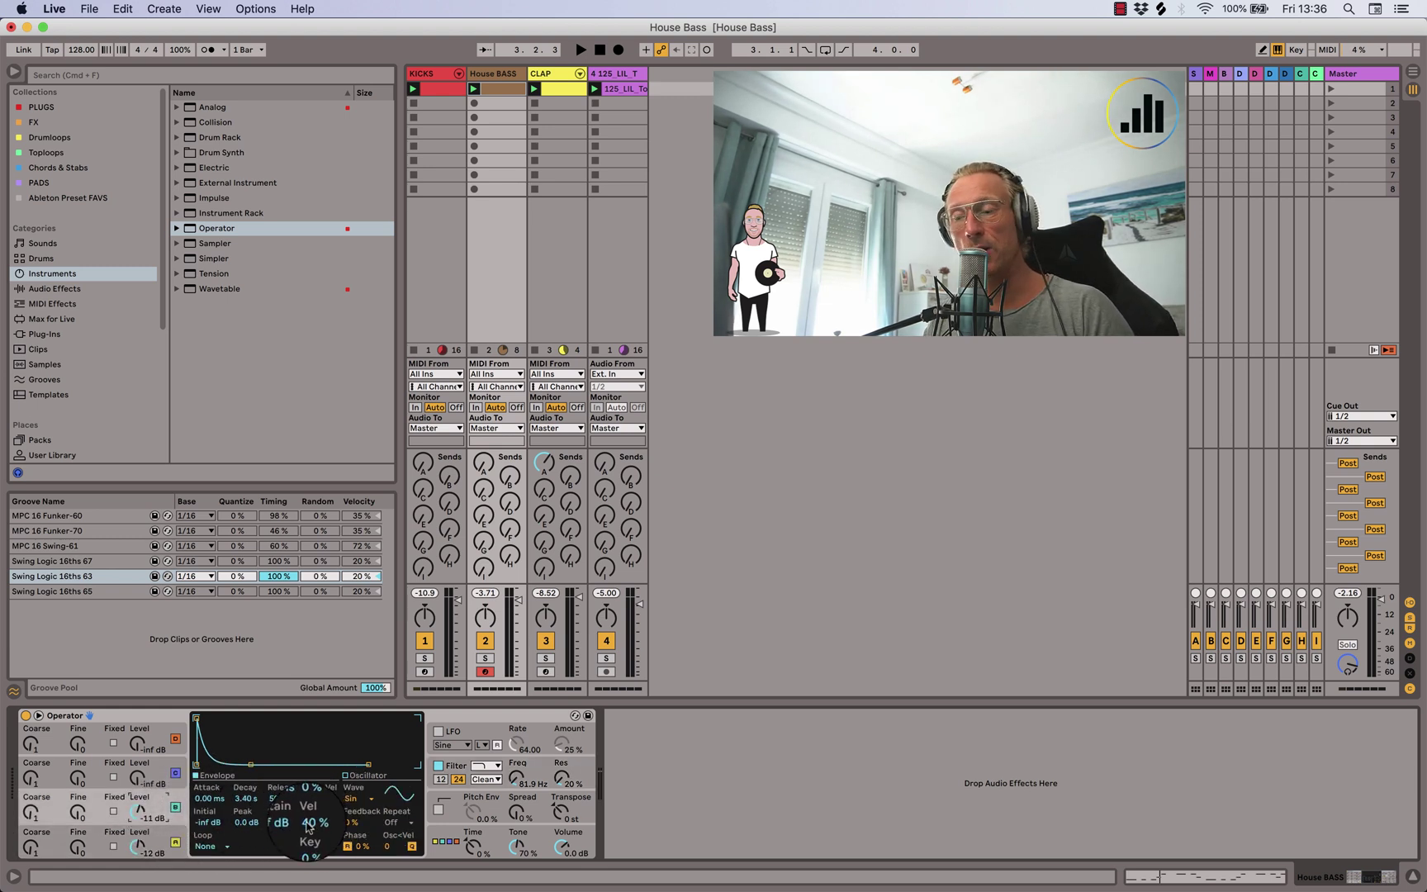
click(547, 761)
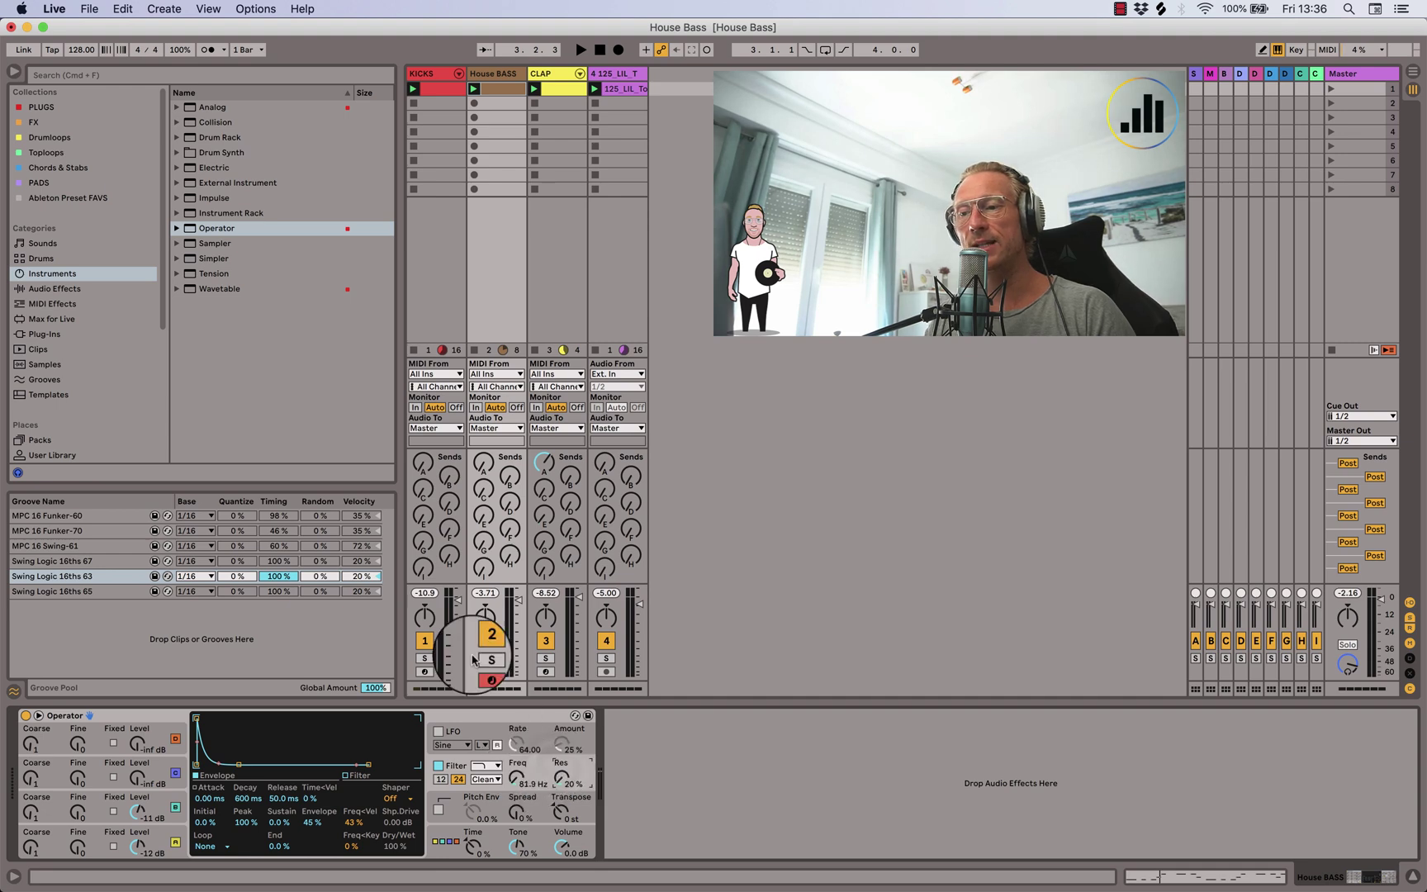
Apply the Swing Logic 16ths groove to the House Bass clip and start playback
click(500, 88)
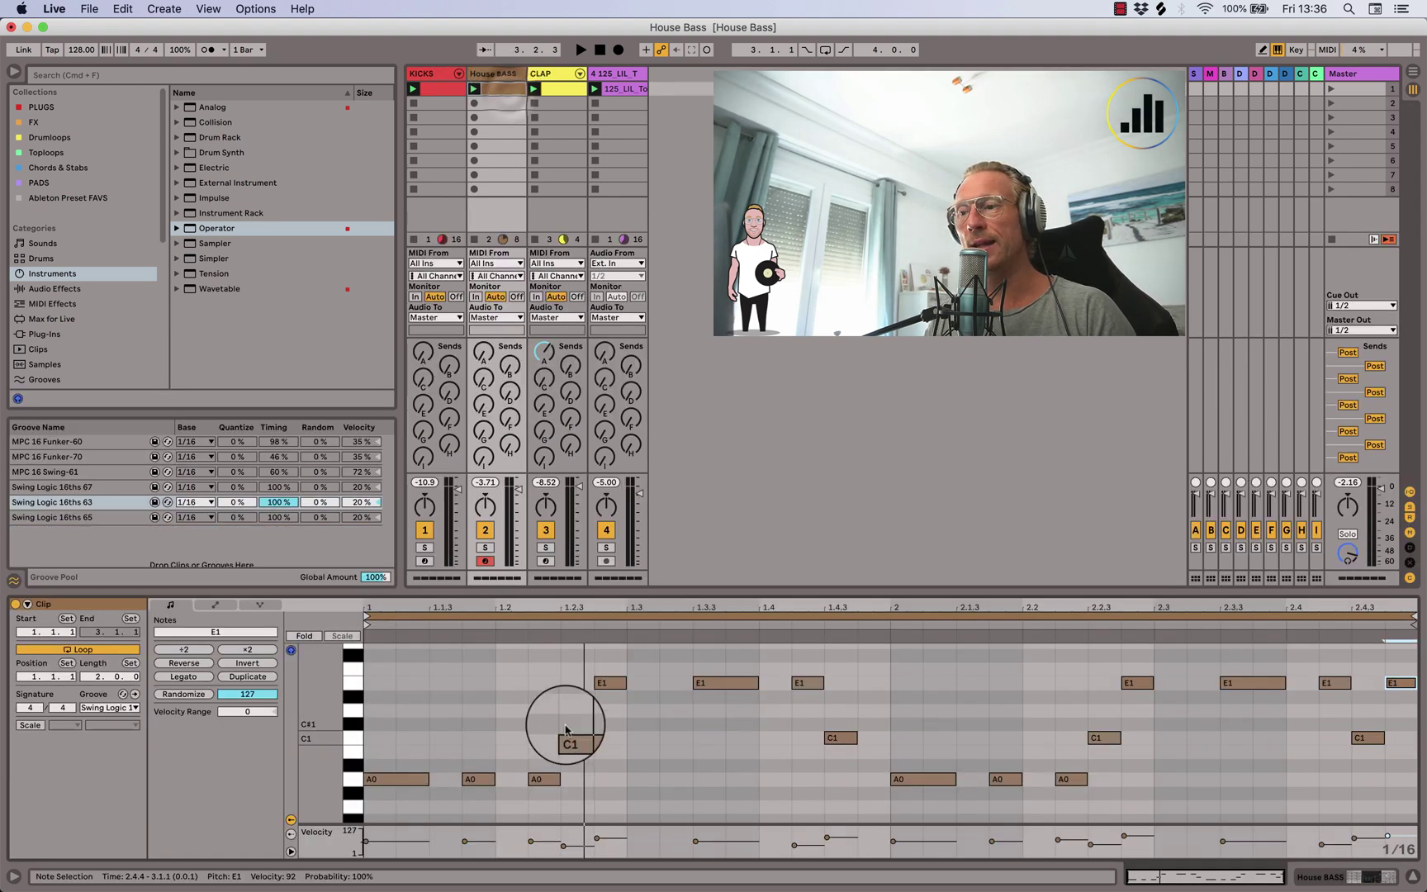
click(110, 707)
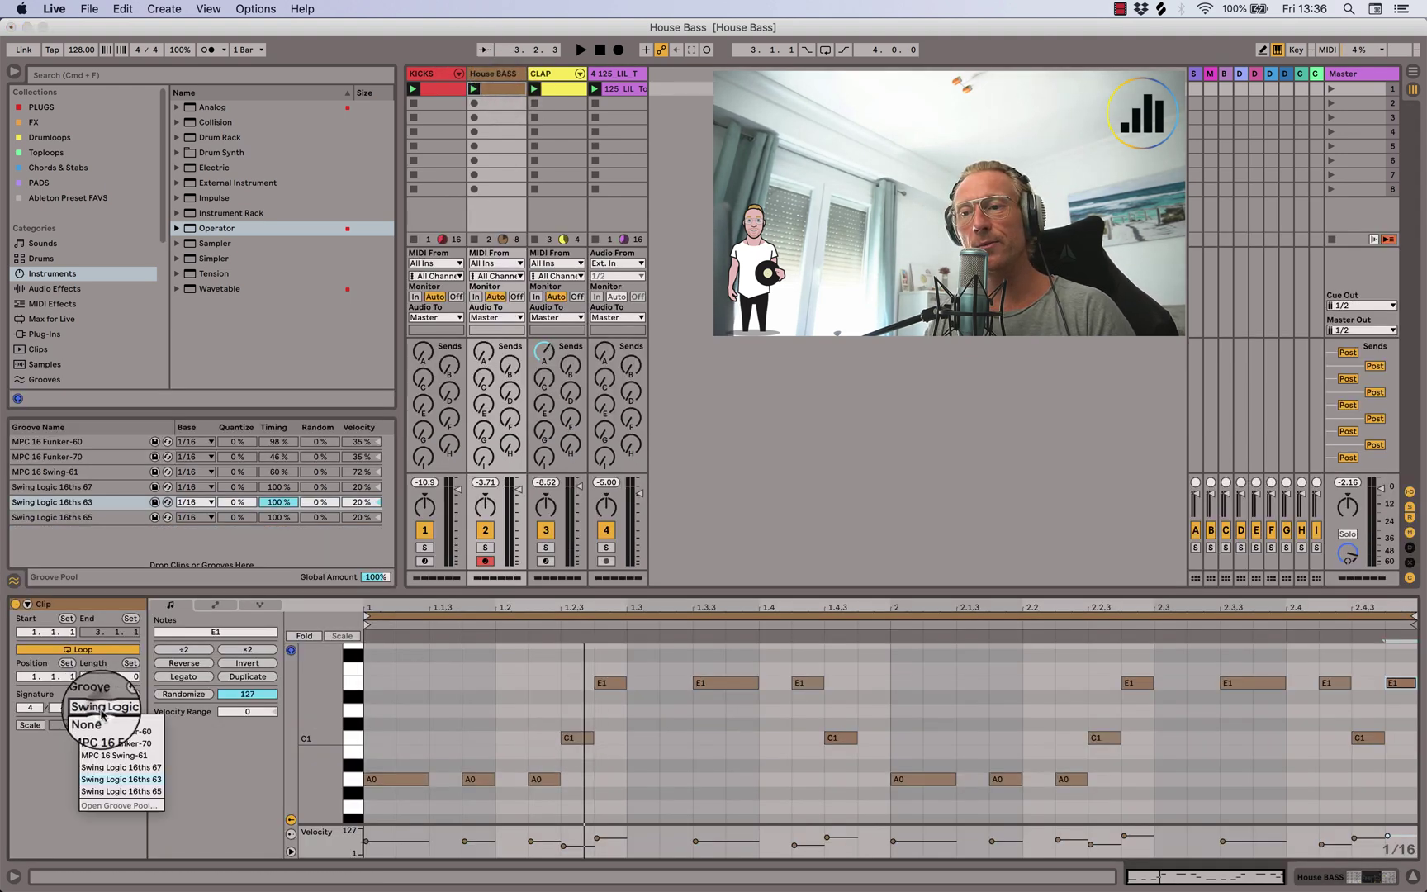
click(124, 781)
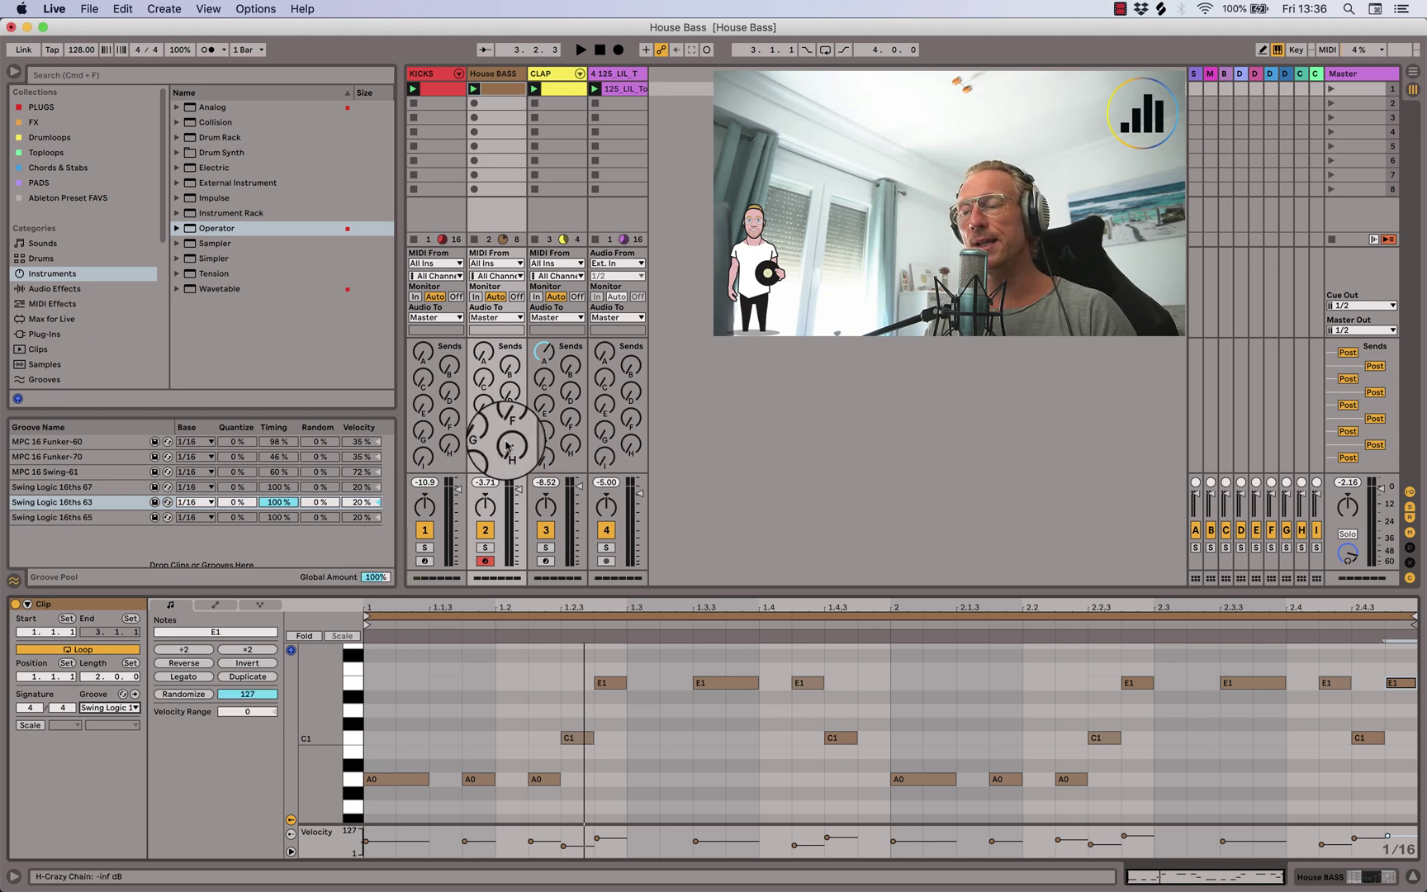
key(space)
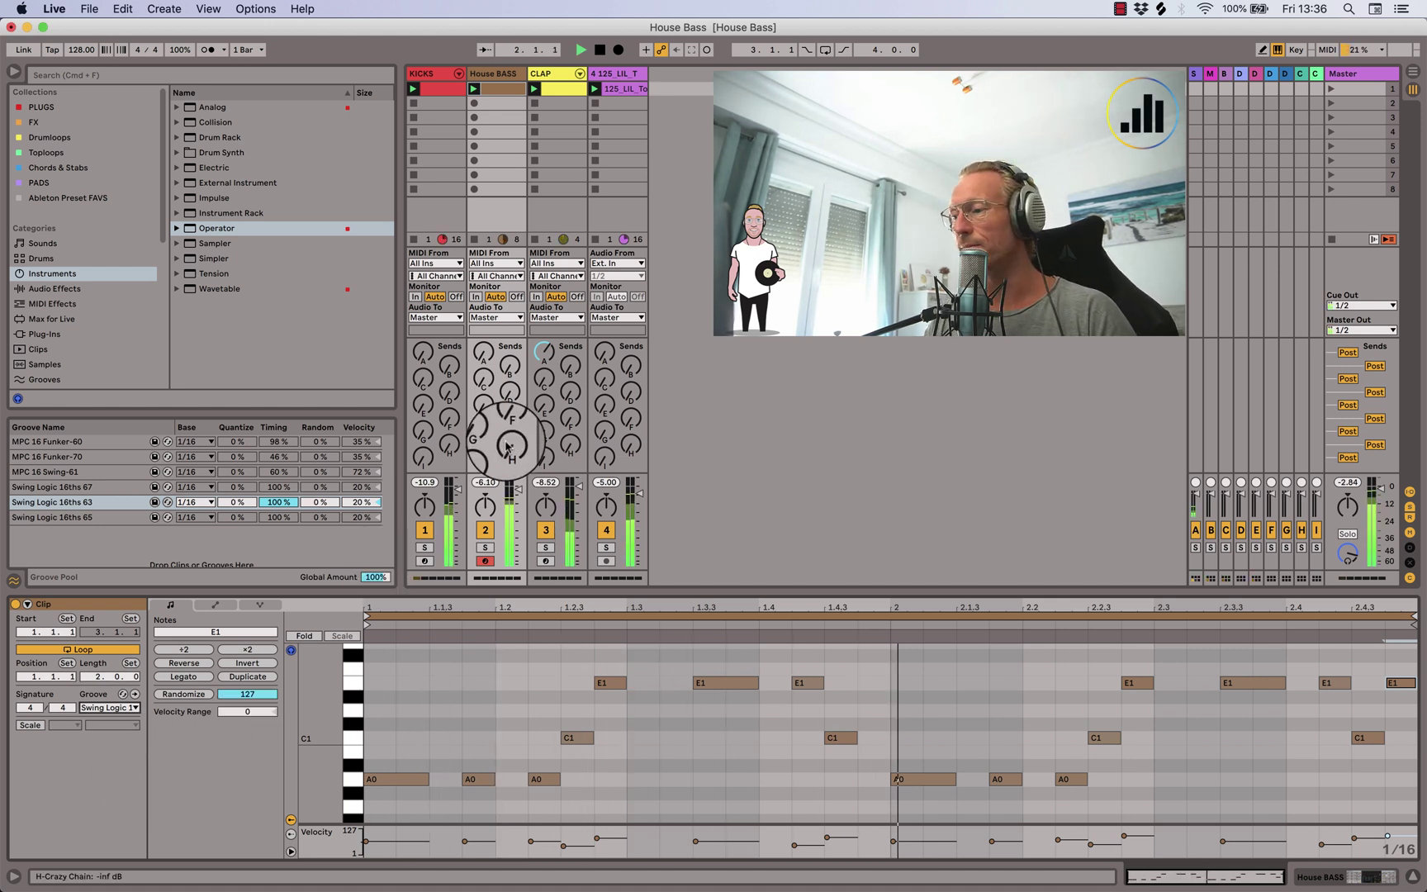
Sweep Operator's filter cutoff to 86.1 Hz and lower resonance to 9.8%
double_click(493, 74)
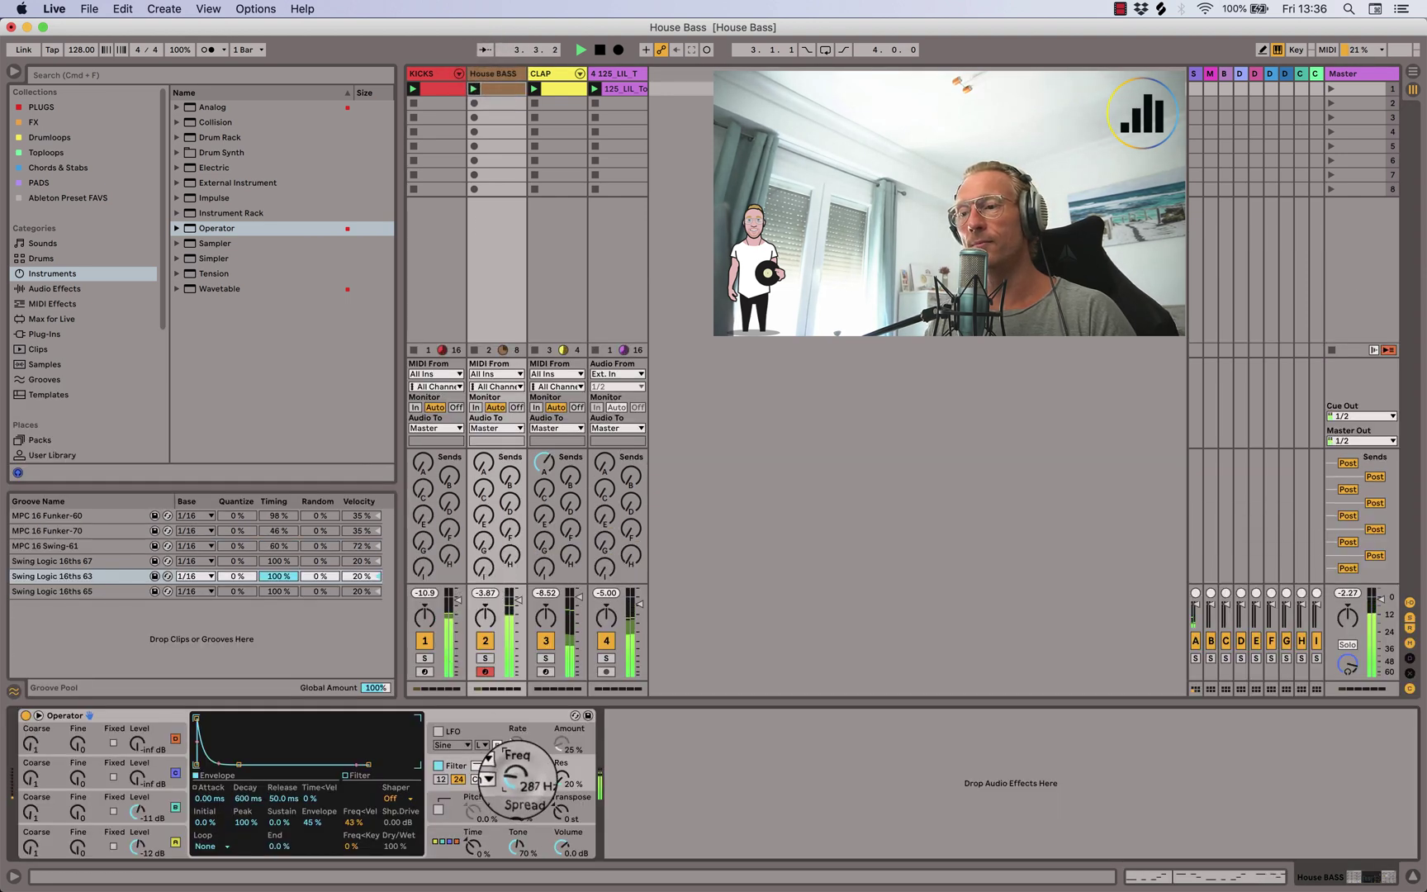
drag(513, 777, 513, 775)
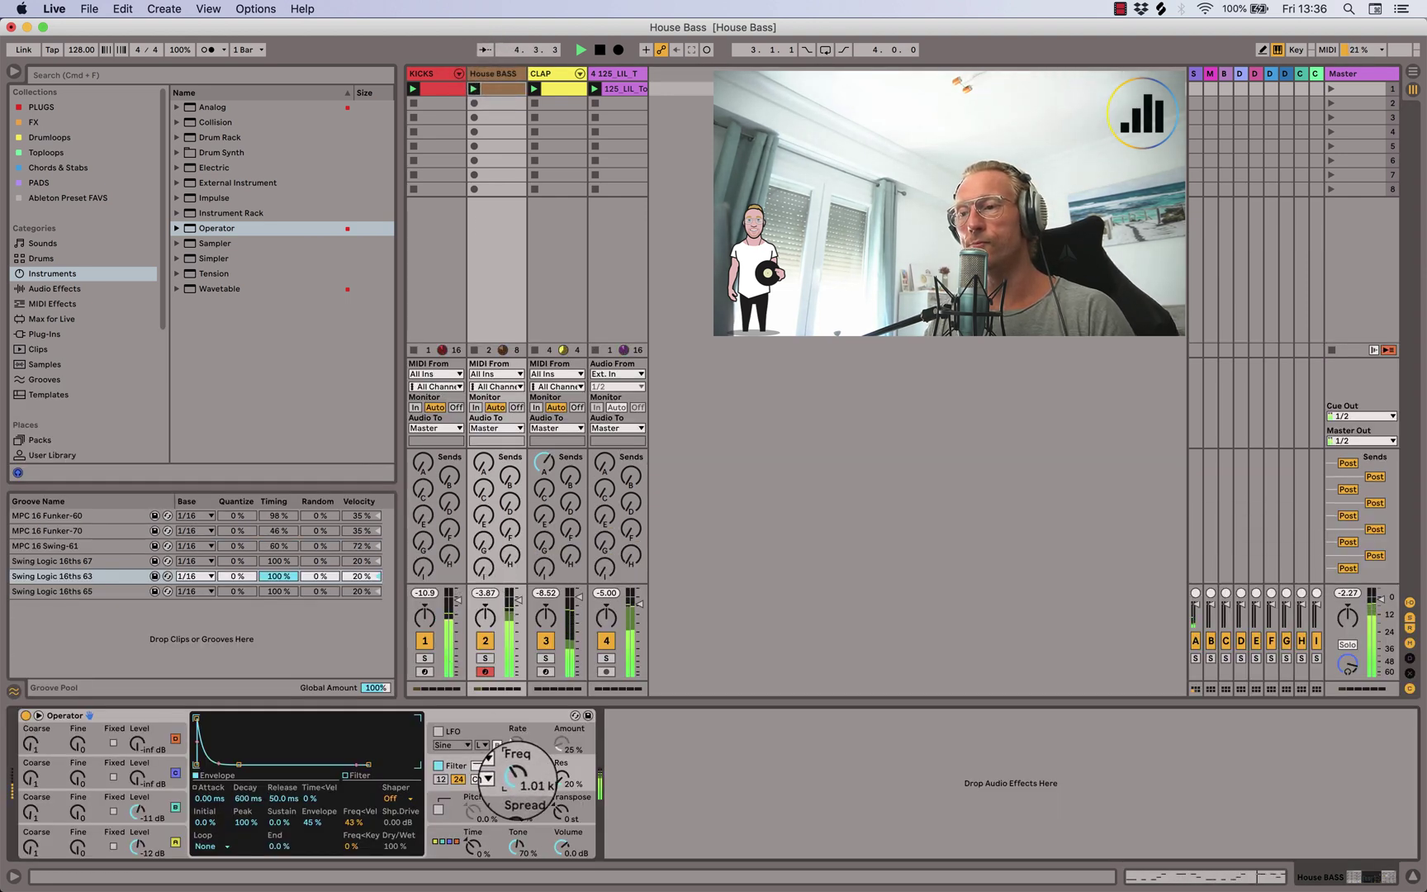
mouse_move(516, 779)
mouse_down()
mouse_move(569, 789)
mouse_move(570, 771)
mouse_move(569, 786)
mouse_move(516, 789)
mouse_up()
Stop playback and pull the House Bass track volume down to -inf dB
key(space)
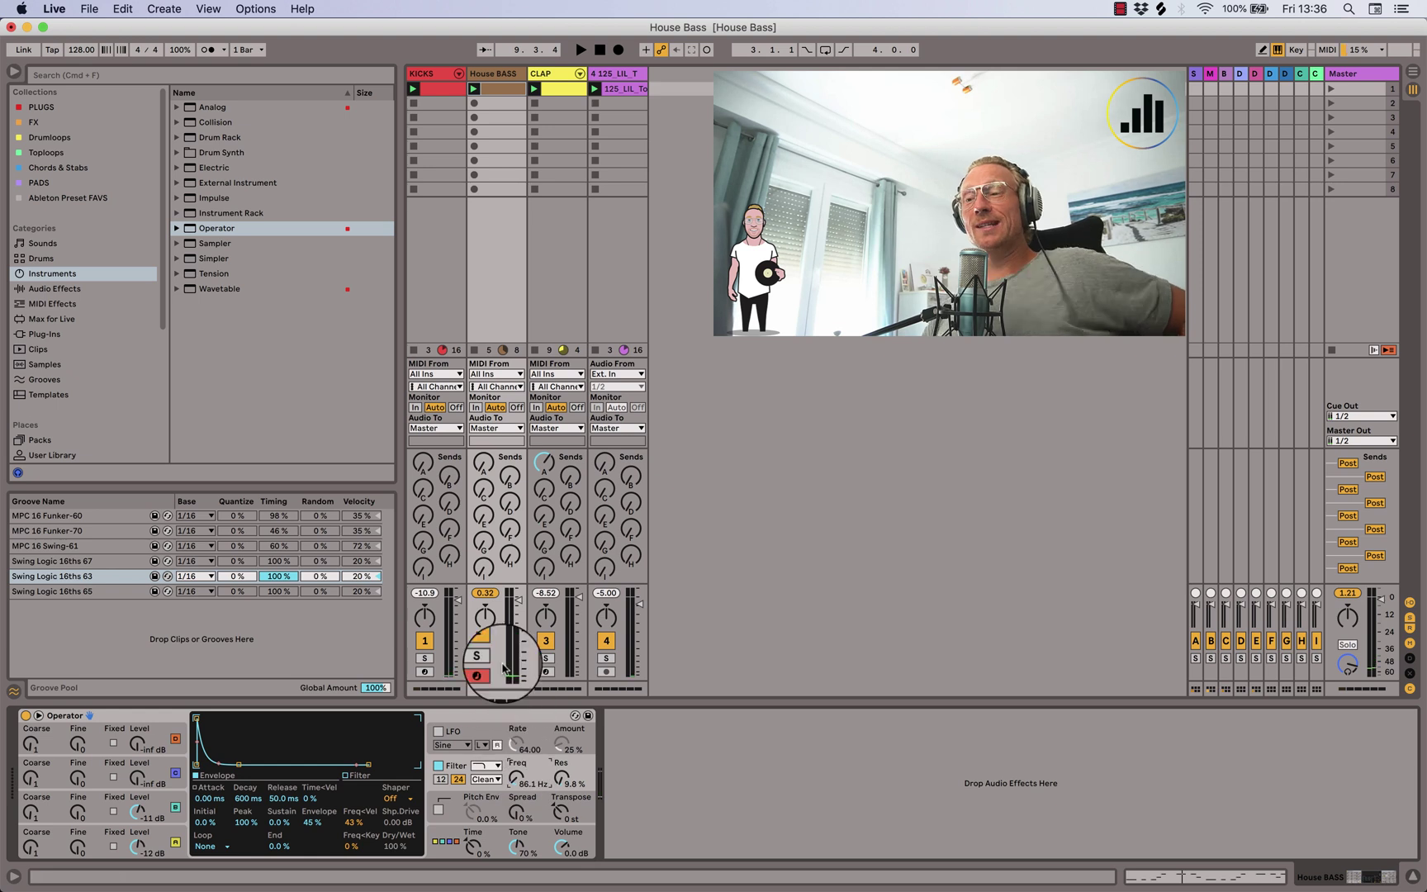
drag(488, 593, 489, 598)
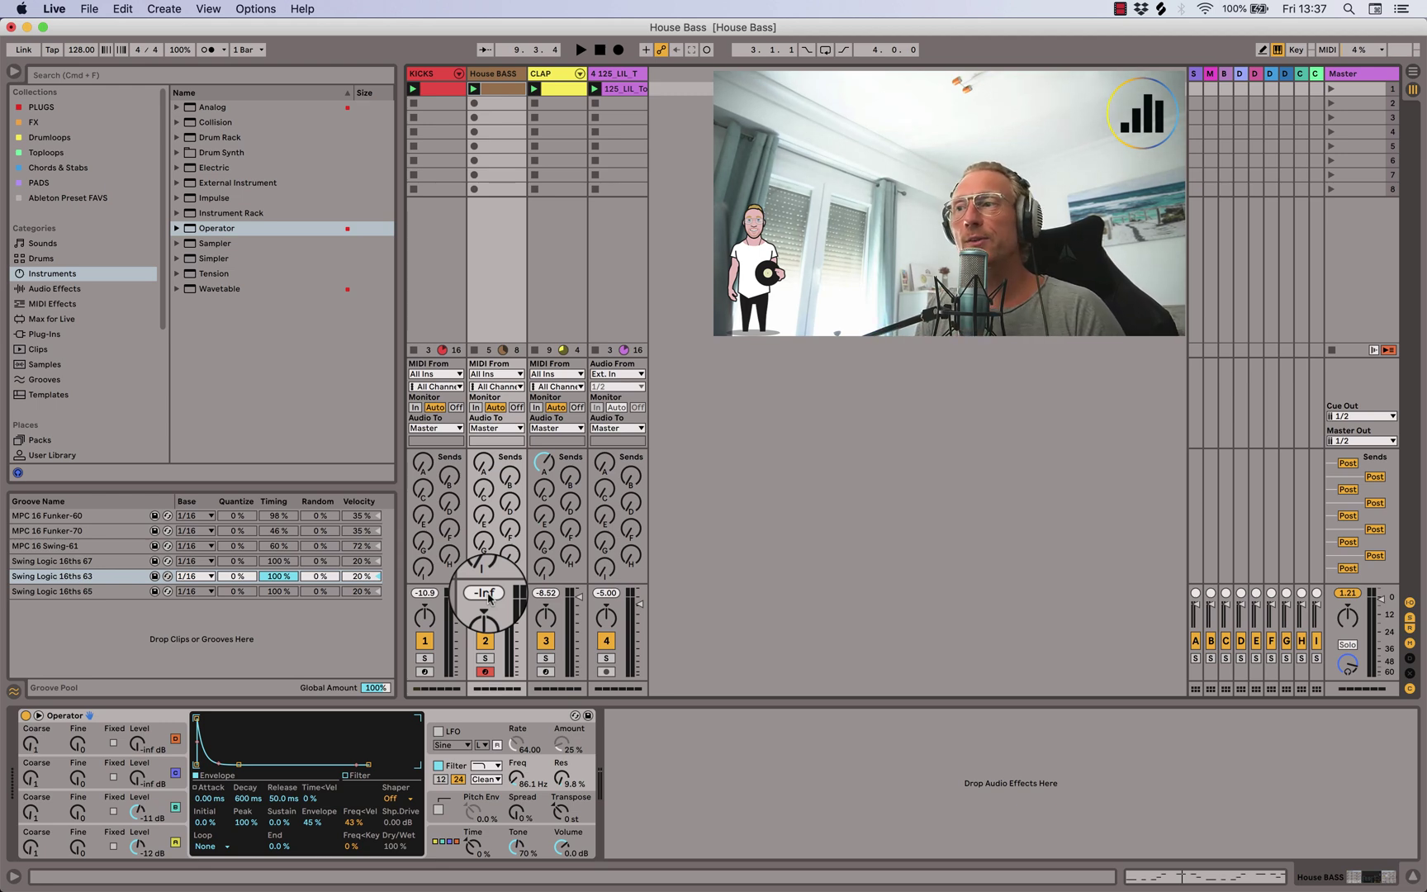
click(624, 89)
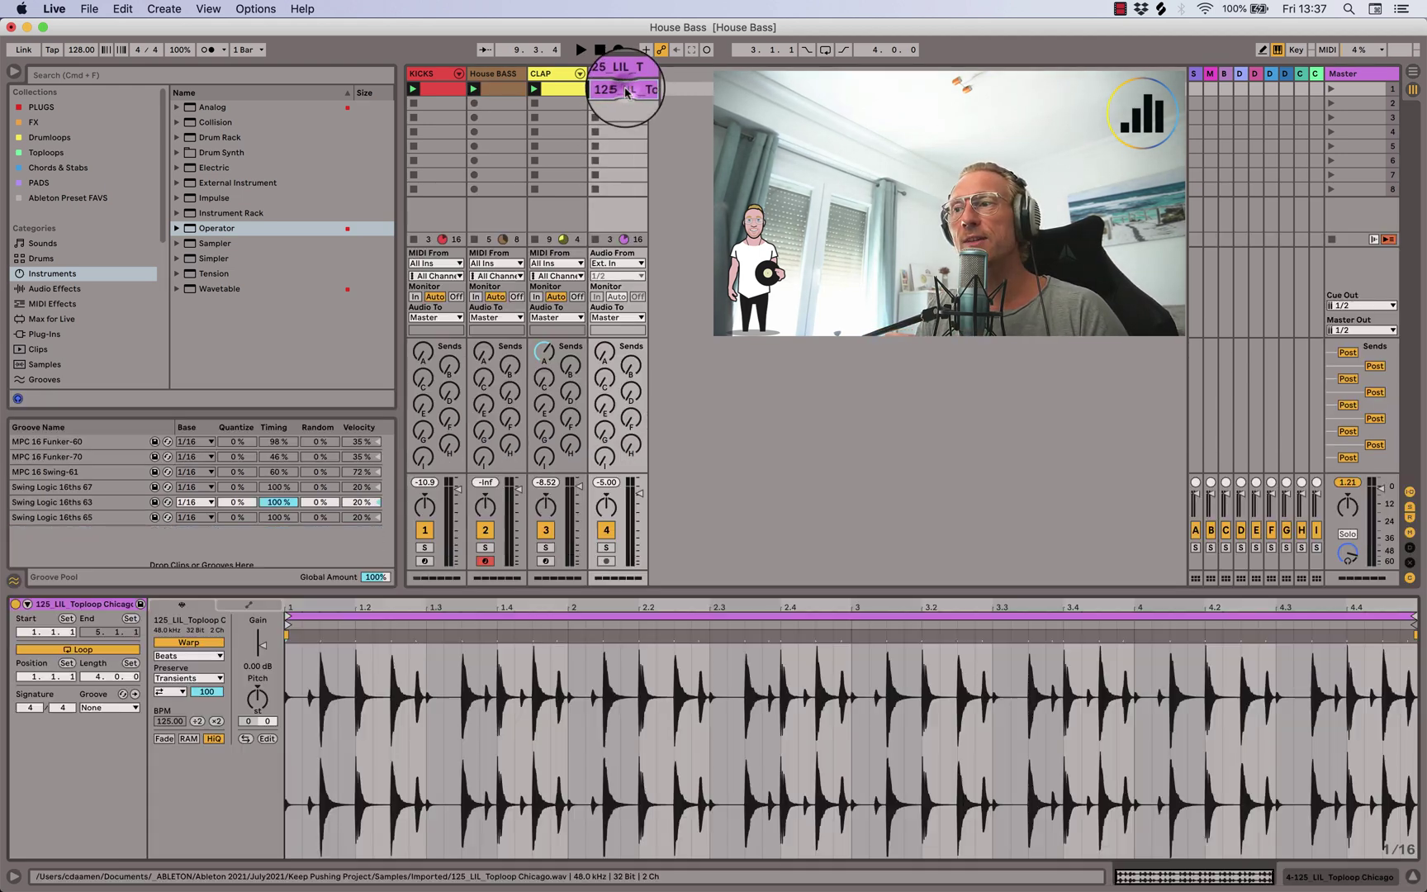
click(494, 75)
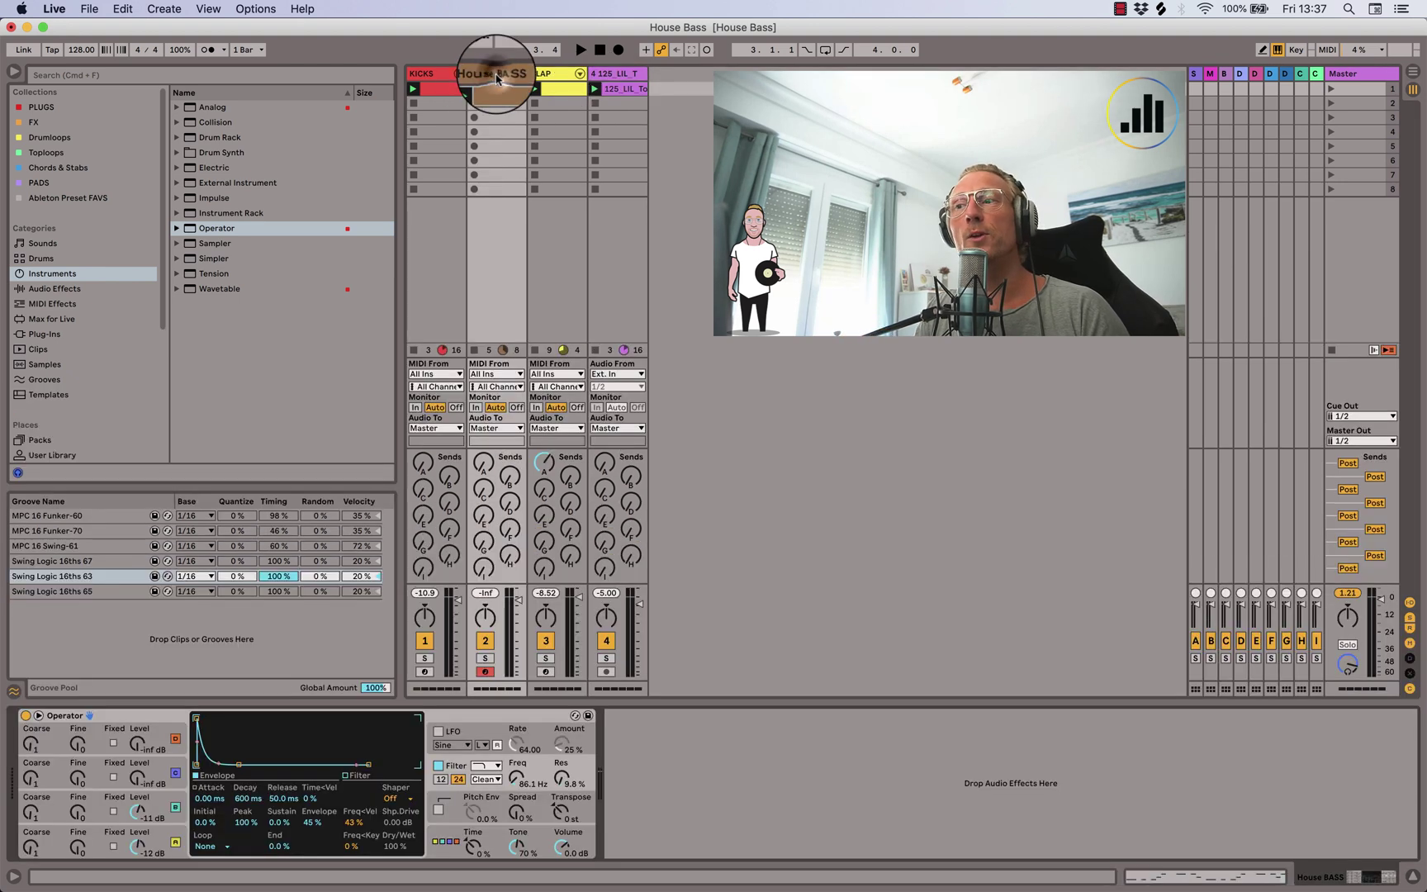